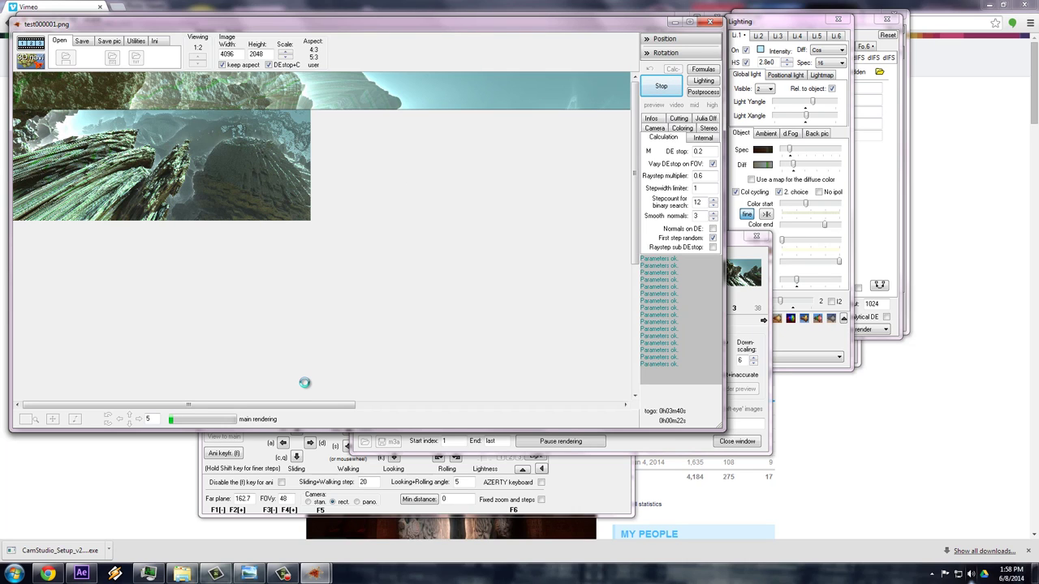
{"action": "mouse_move", "coordinate": [247, 404]}
{"action": "left_mouse_down"}
{"action": "mouse_move", "coordinate": [424, 398]}
{"action": "mouse_move", "coordinate": [246, 404]}
{"action": "left_mouse_up"}
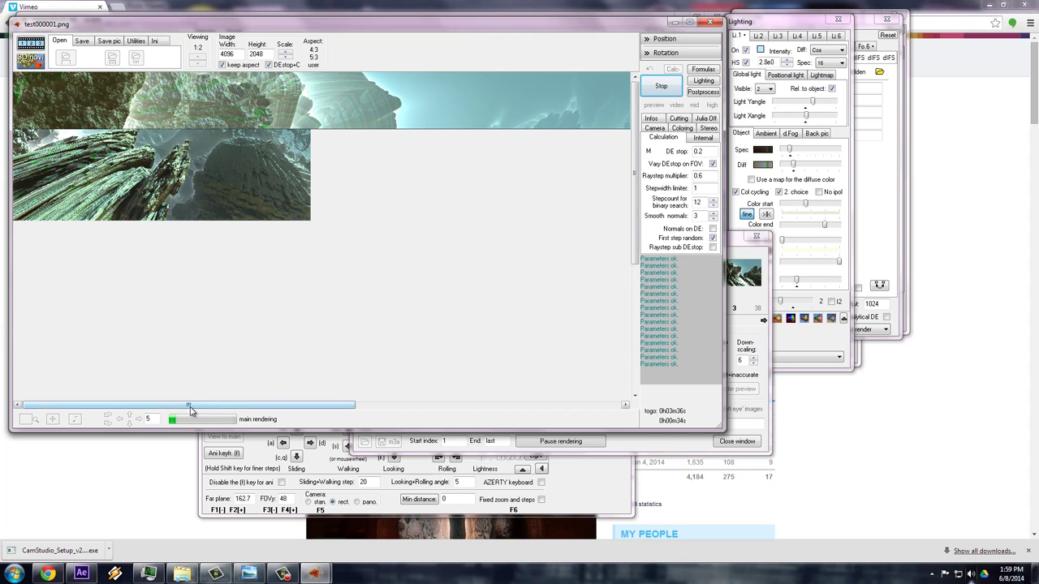
{"action": "left_click_drag", "start_coordinate": [190, 406], "coordinate": [462, 395]}
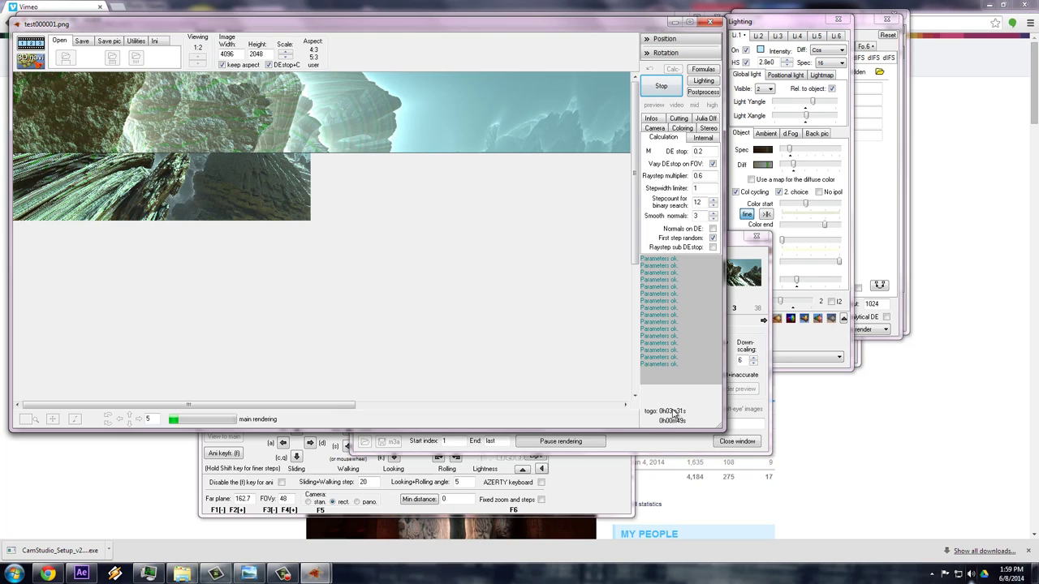
{"action": "left_click_drag", "start_coordinate": [284, 405], "coordinate": [162, 378]}
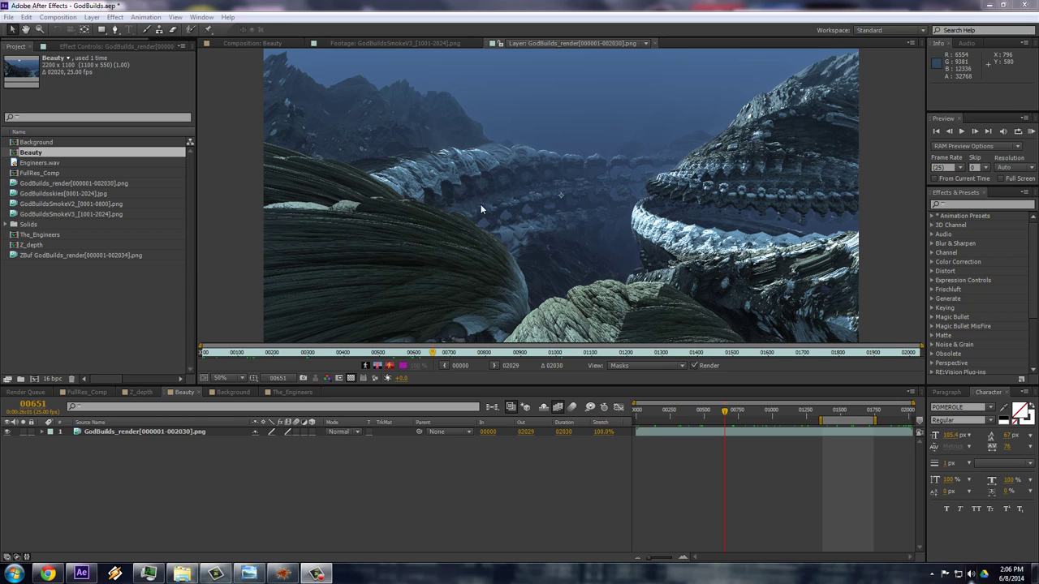
Make the viewer area slightly taller above the timeline and frame the GodBuilds_render layer inside it.
{"action": "left_click_drag", "start_coordinate": [480, 204], "coordinate": [502, 203]}
{"action": "scroll", "coordinate": [523, 226], "scroll_direction": "down", "scroll_amount": 2}
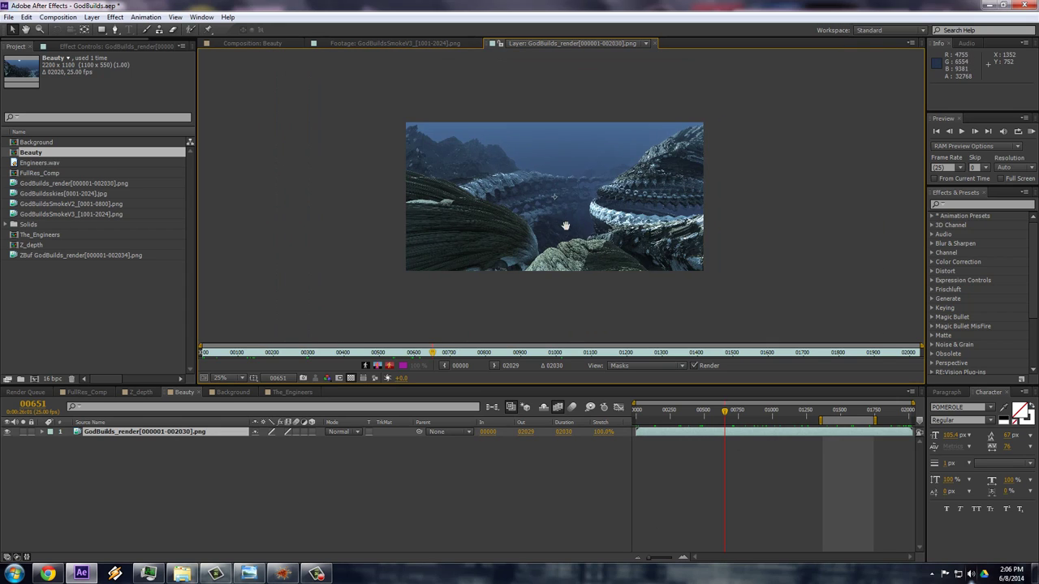
{"action": "scroll", "coordinate": [560, 225], "scroll_direction": "up", "scroll_amount": 4}
{"action": "scroll", "coordinate": [564, 226], "scroll_direction": "down", "scroll_amount": 2}
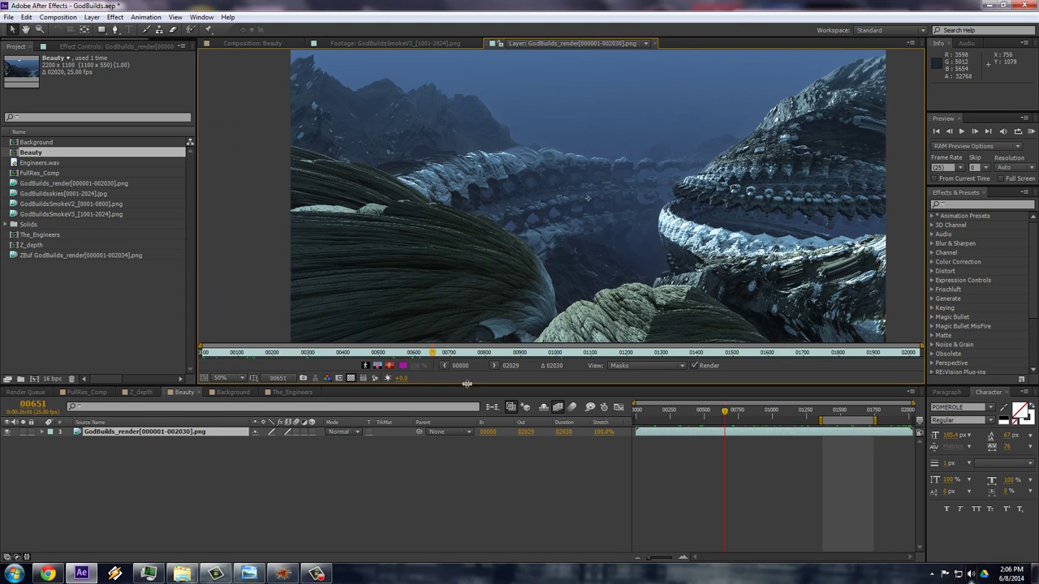
{"action": "left_click_drag", "start_coordinate": [482, 392], "coordinate": [482, 408]}
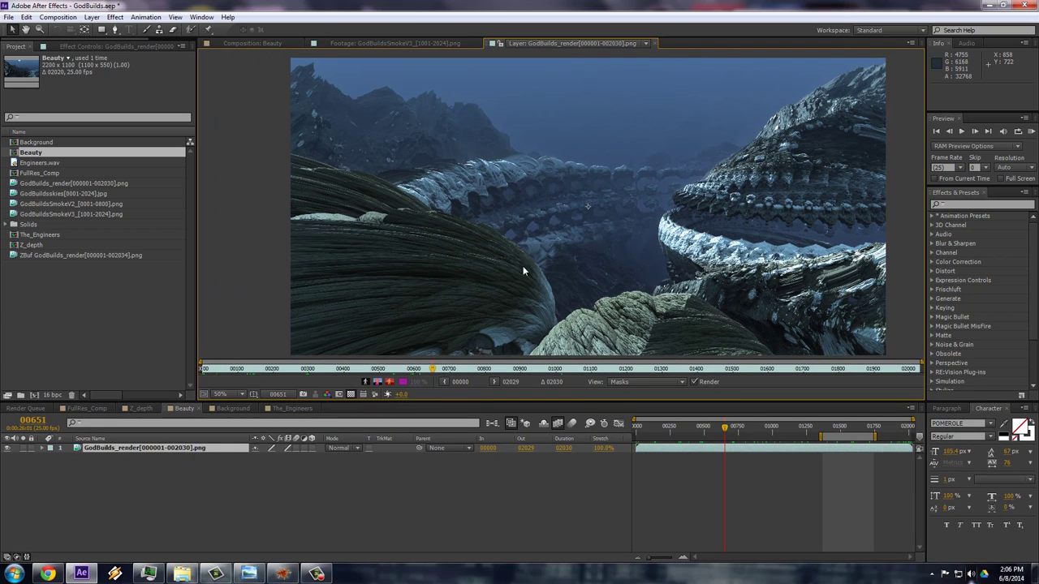
{"action": "mouse_move", "coordinate": [524, 268]}
{"action": "left_mouse_down"}
{"action": "mouse_move", "coordinate": [538, 267]}
{"action": "mouse_move", "coordinate": [517, 267]}
{"action": "left_mouse_up"}
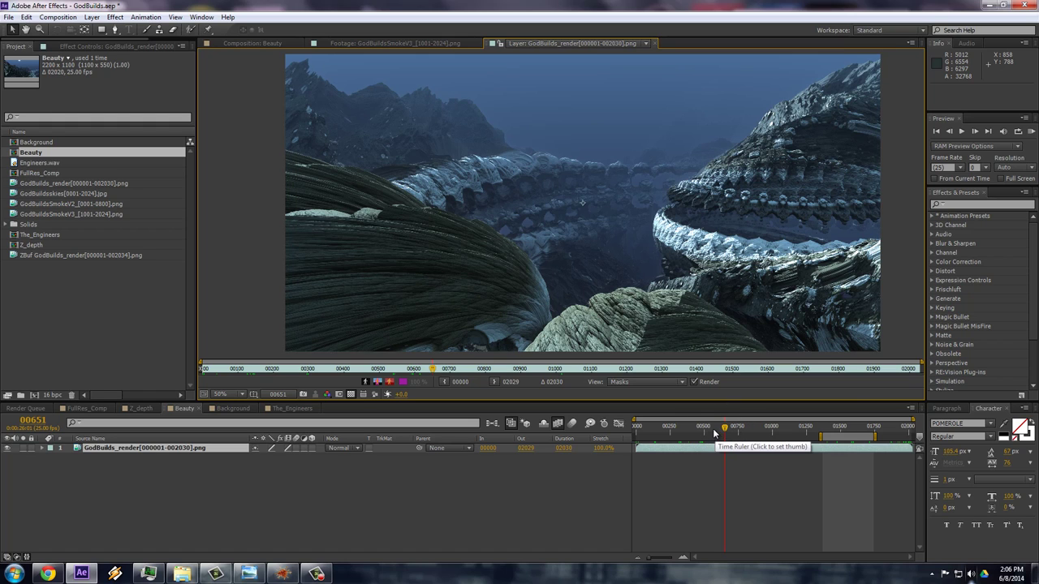
Scrub and preview the render sequence, and extend the Beauty work area to span frames 0 to 2019.
{"action": "left_click", "coordinate": [667, 426]}
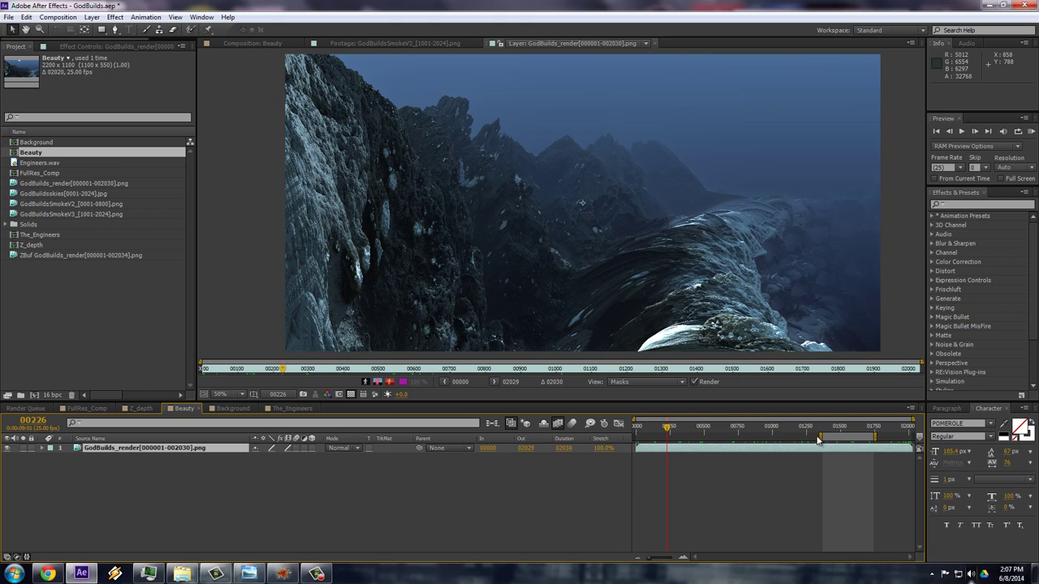
{"action": "left_click_drag", "start_coordinate": [820, 430], "coordinate": [764, 432]}
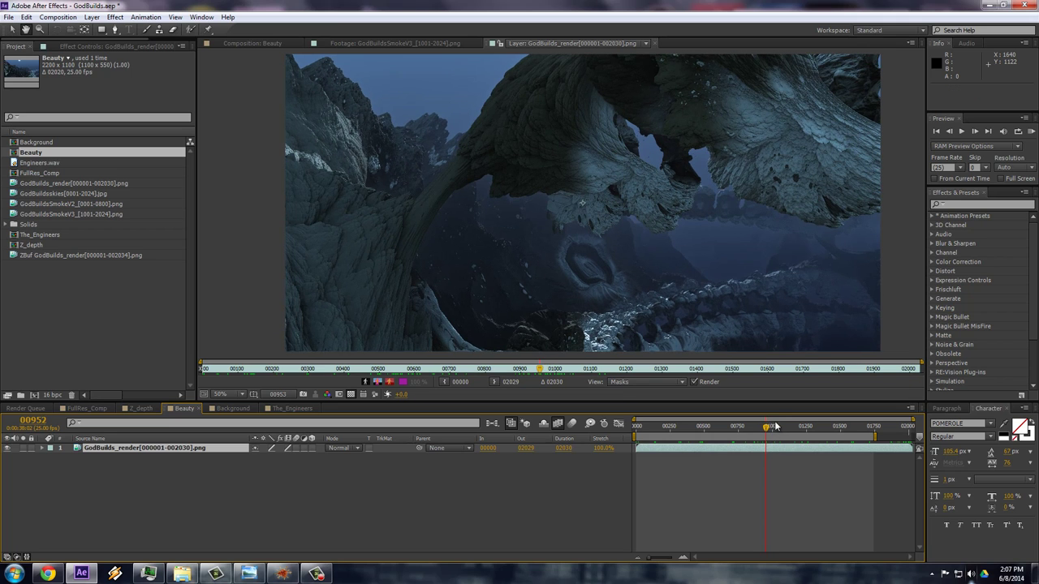
{"action": "key", "text": "space"}
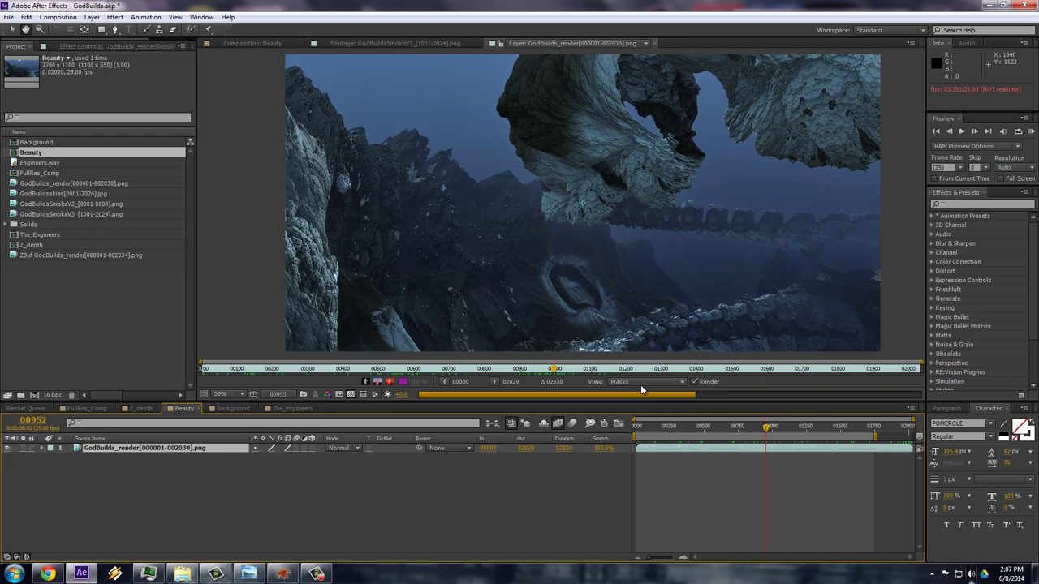
{"action": "left_click_drag", "start_coordinate": [765, 430], "coordinate": [893, 434]}
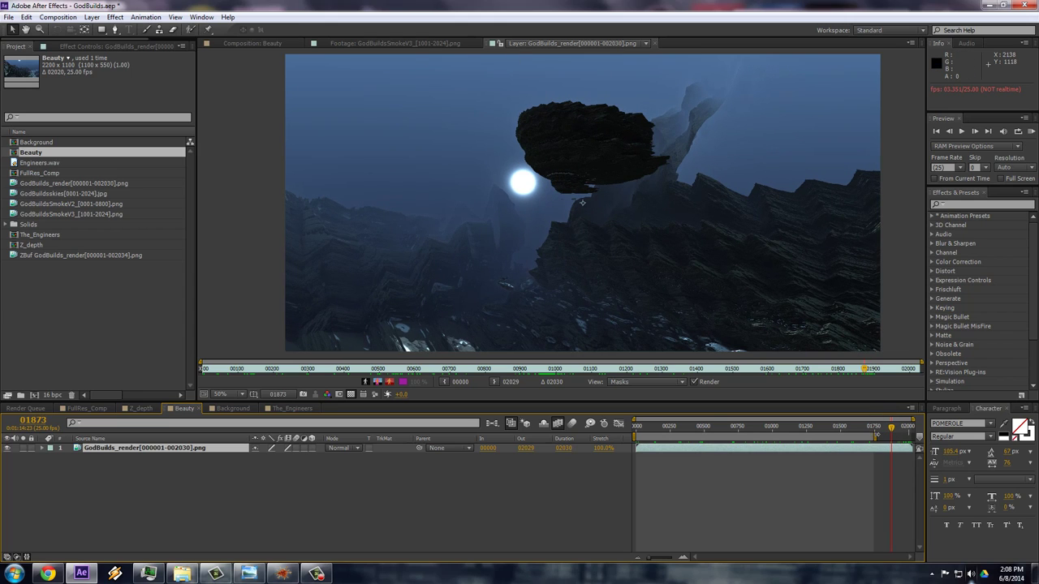
{"action": "left_click_drag", "start_coordinate": [877, 435], "coordinate": [694, 428]}
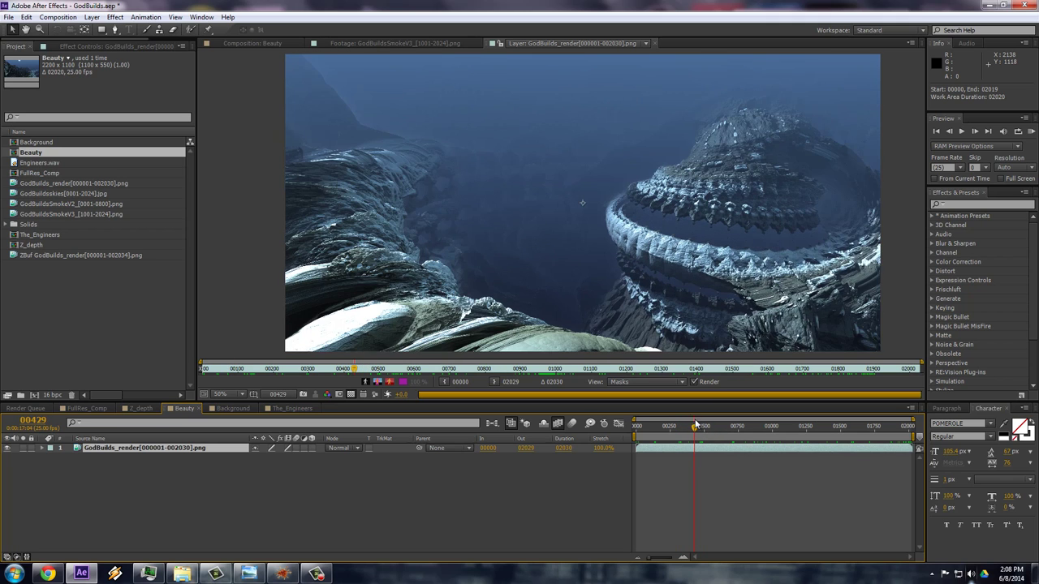
Compare the finished The_Engineers composite with the raw Beauty composition, and scrub Beauty to frame 611.
{"action": "left_click", "coordinate": [288, 408]}
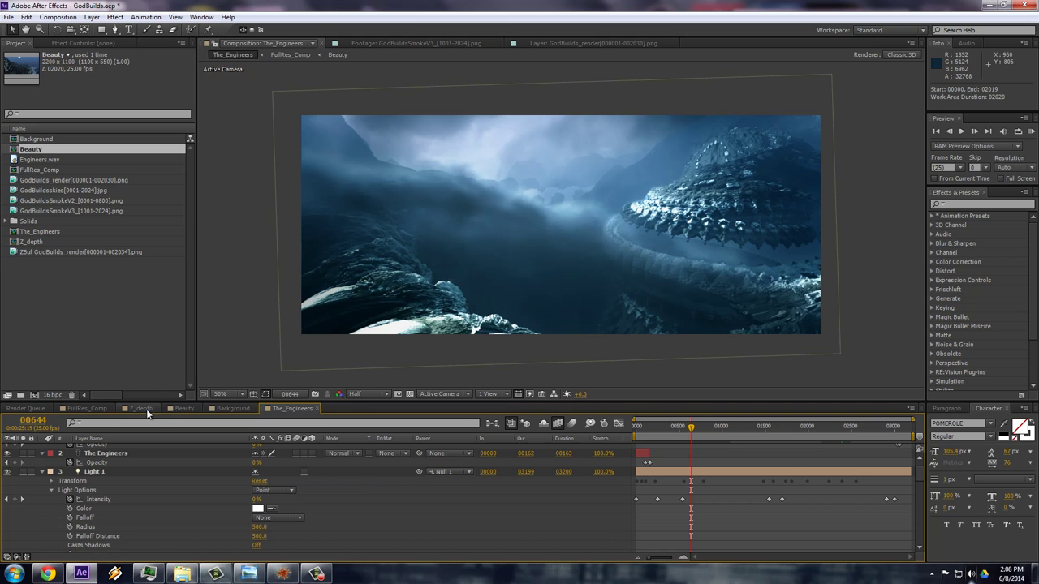
{"action": "left_click", "coordinate": [172, 408]}
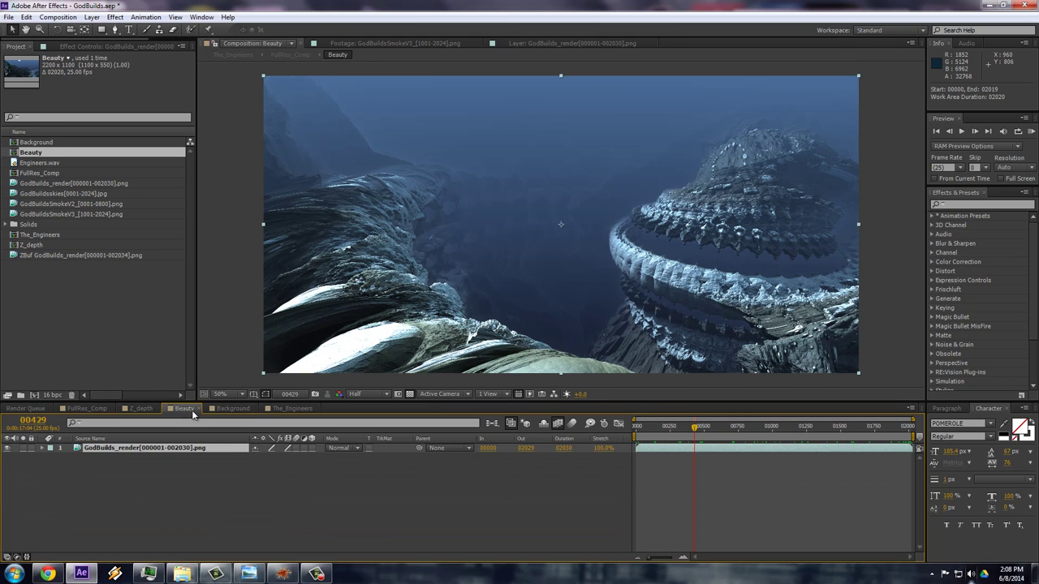
{"action": "left_click_drag", "start_coordinate": [681, 430], "coordinate": [704, 432]}
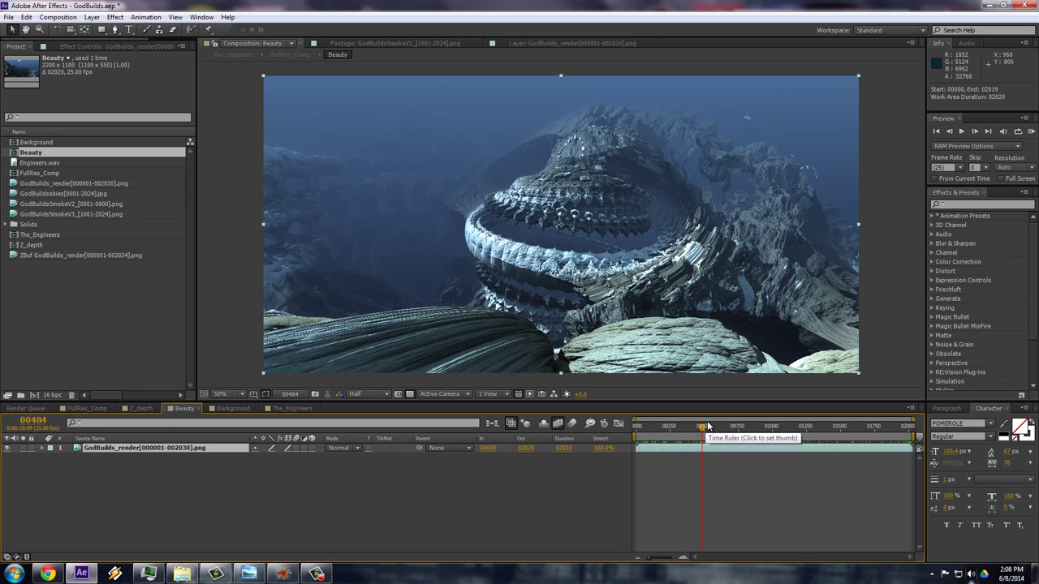
{"action": "left_click_drag", "start_coordinate": [730, 428], "coordinate": [718, 428]}
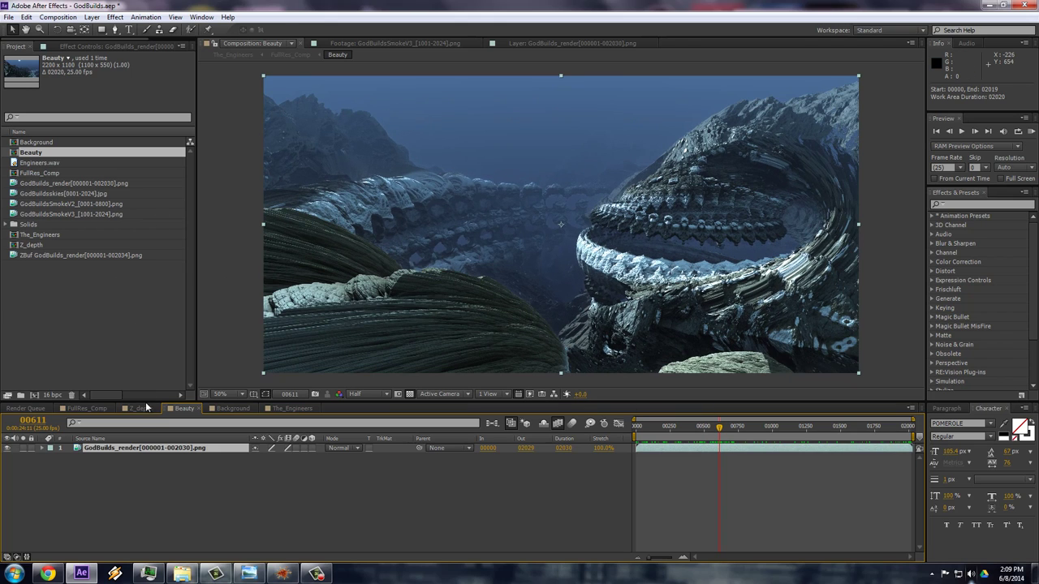
Examine the depth pass layer in the Z_depth composition, including its two Levels effects, at several points in time.
{"action": "left_click", "coordinate": [142, 408]}
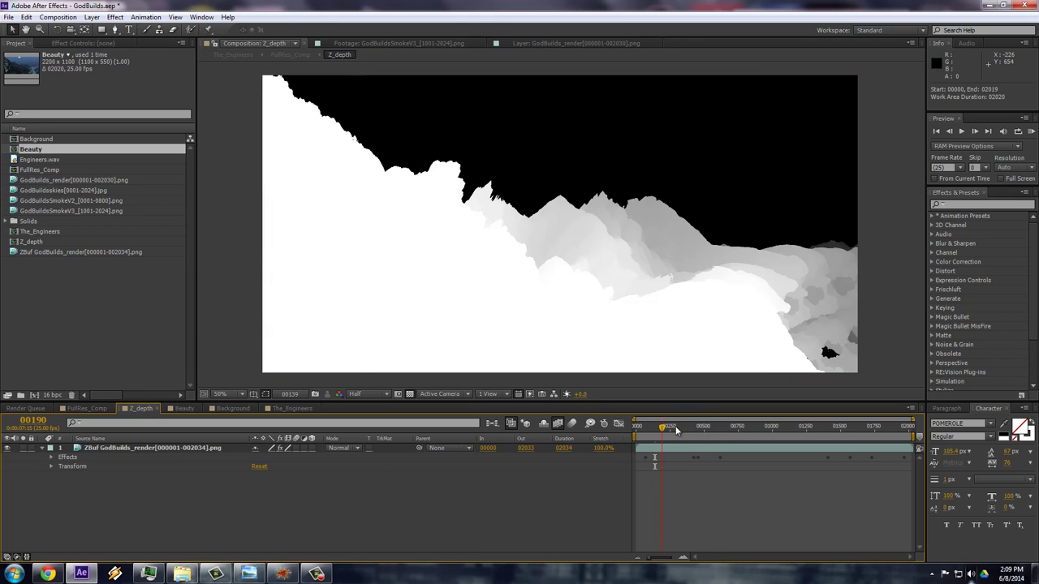
{"action": "left_click_drag", "start_coordinate": [676, 430], "coordinate": [773, 429]}
{"action": "double_click", "coordinate": [138, 447]}
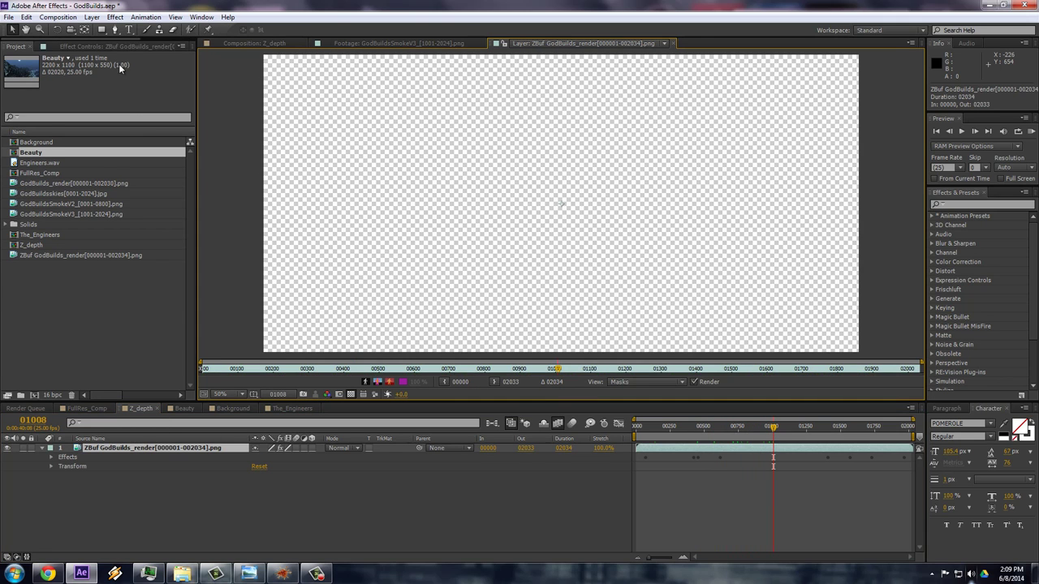
{"action": "left_click", "coordinate": [90, 44]}
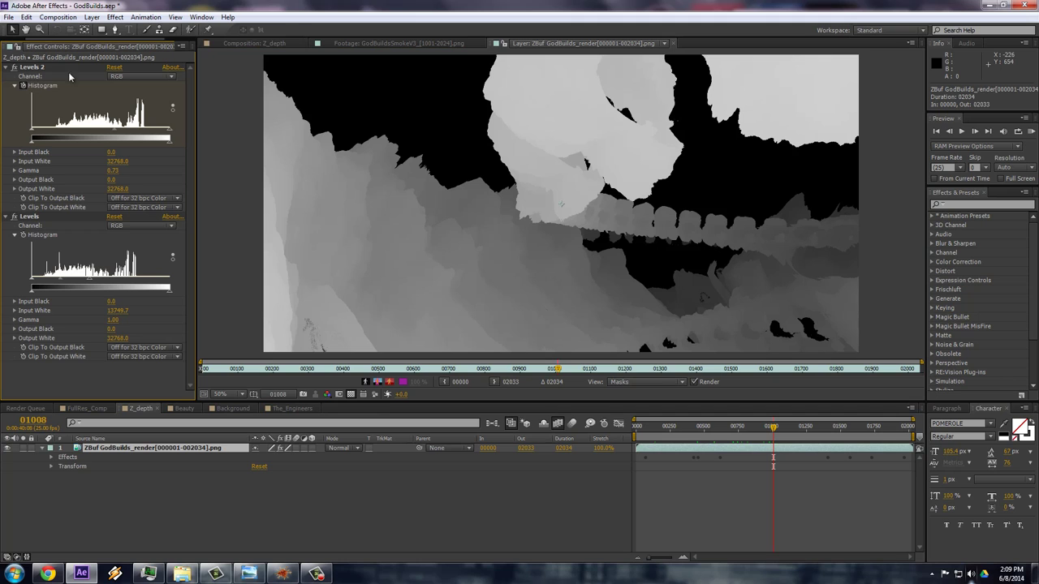
{"action": "left_click", "coordinate": [340, 484]}
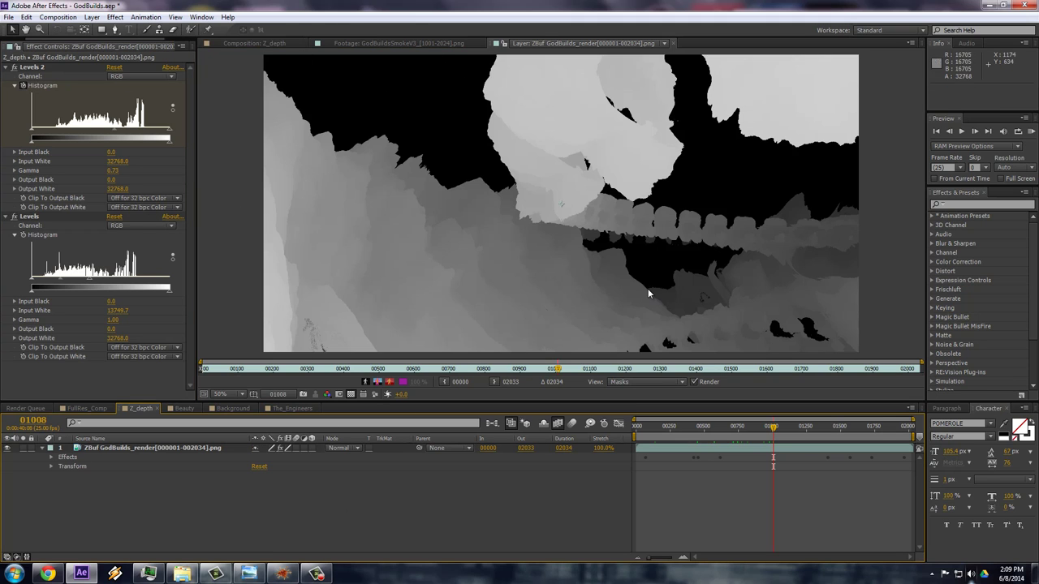
{"action": "left_click_drag", "start_coordinate": [487, 369], "coordinate": [351, 363]}
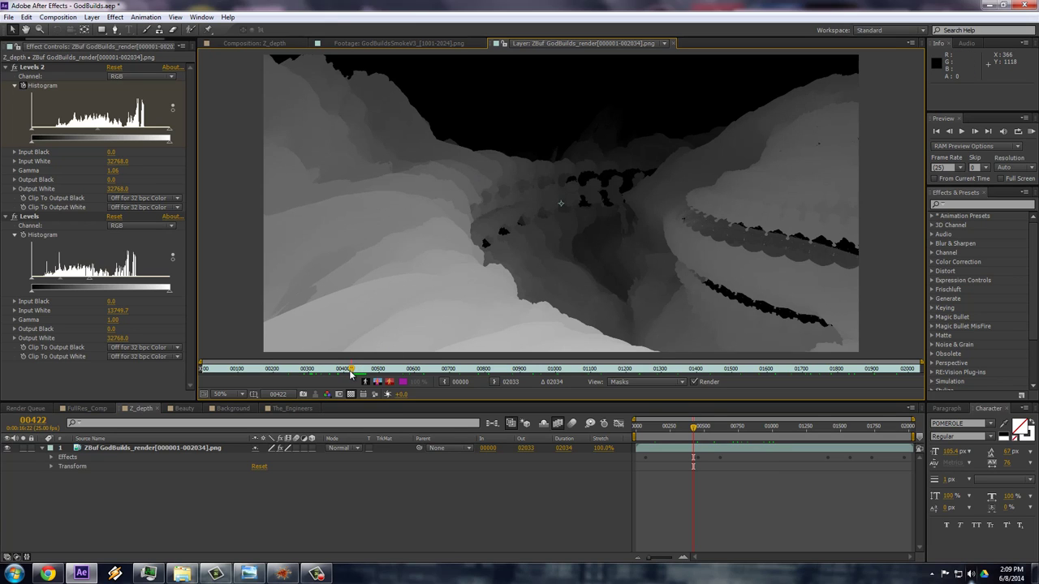
{"action": "left_click_drag", "start_coordinate": [352, 373], "coordinate": [446, 372]}
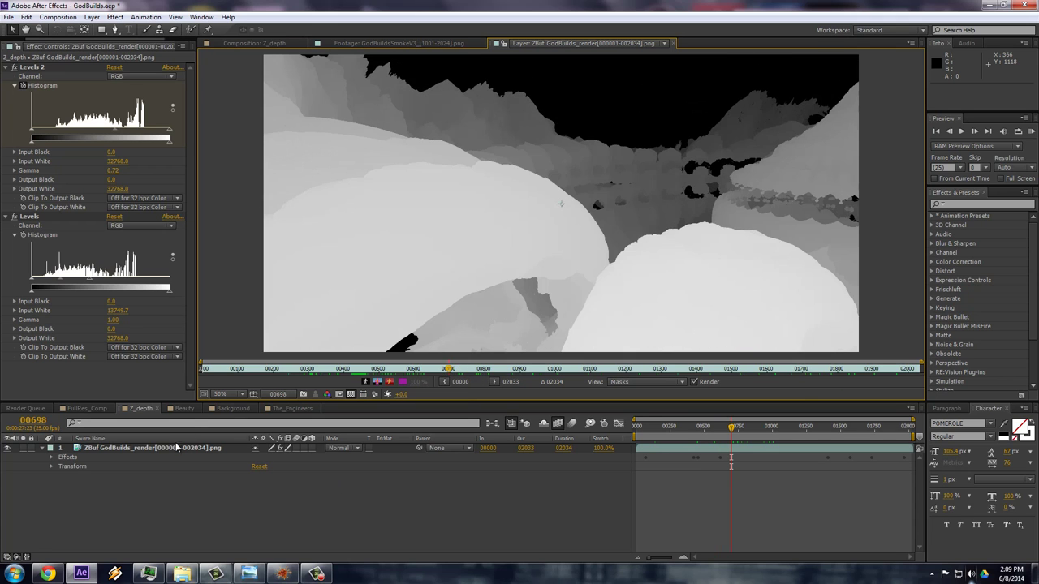
Add the ZBuf GodBuilds_render sequence from the project to the Beauty composition, beneath the render layer.
{"action": "left_click", "coordinate": [191, 408]}
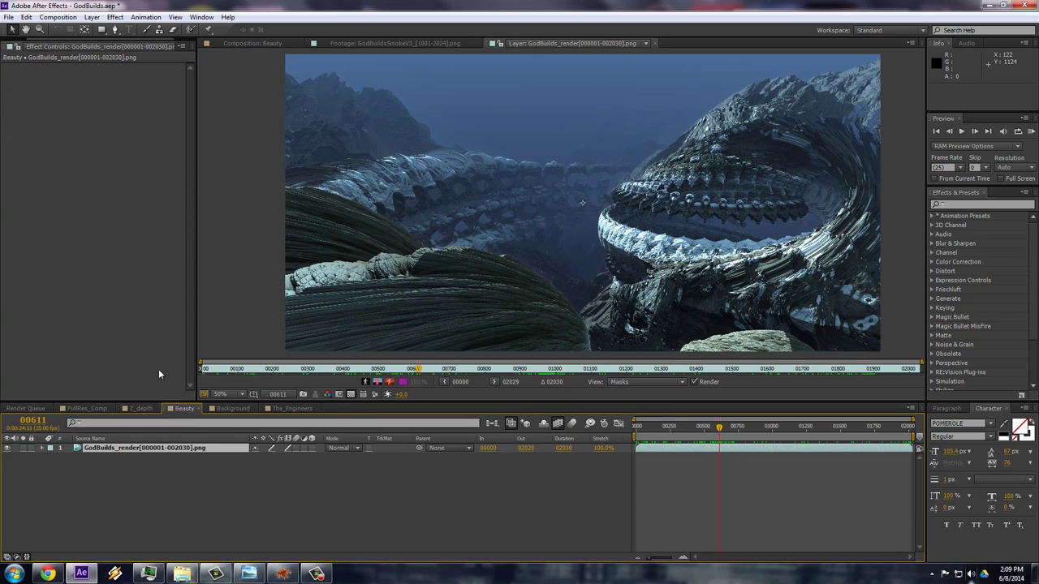
{"action": "left_click", "coordinate": [18, 46]}
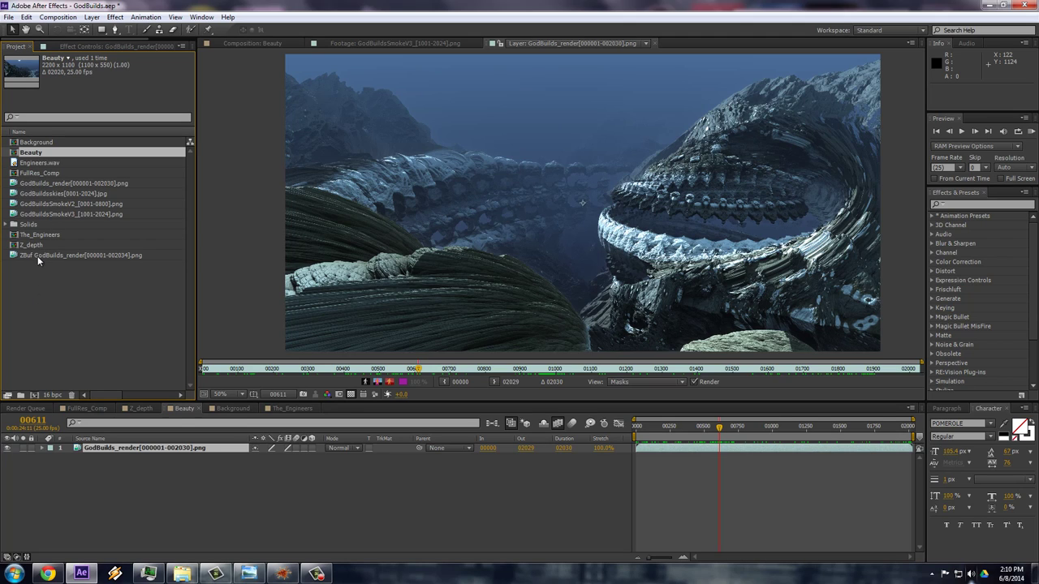
{"action": "left_click", "coordinate": [41, 255]}
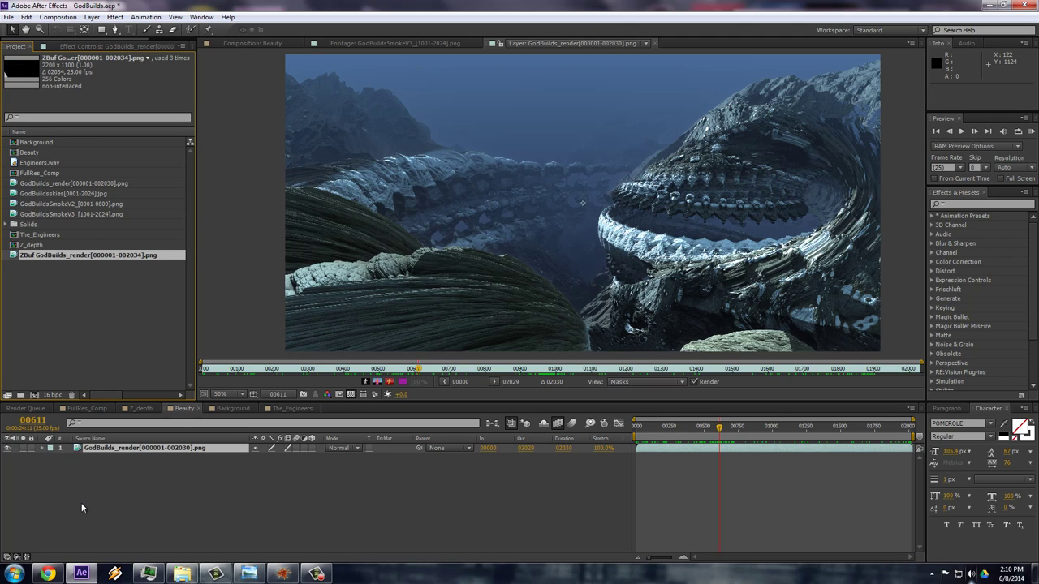
{"action": "double_click", "coordinate": [70, 284]}
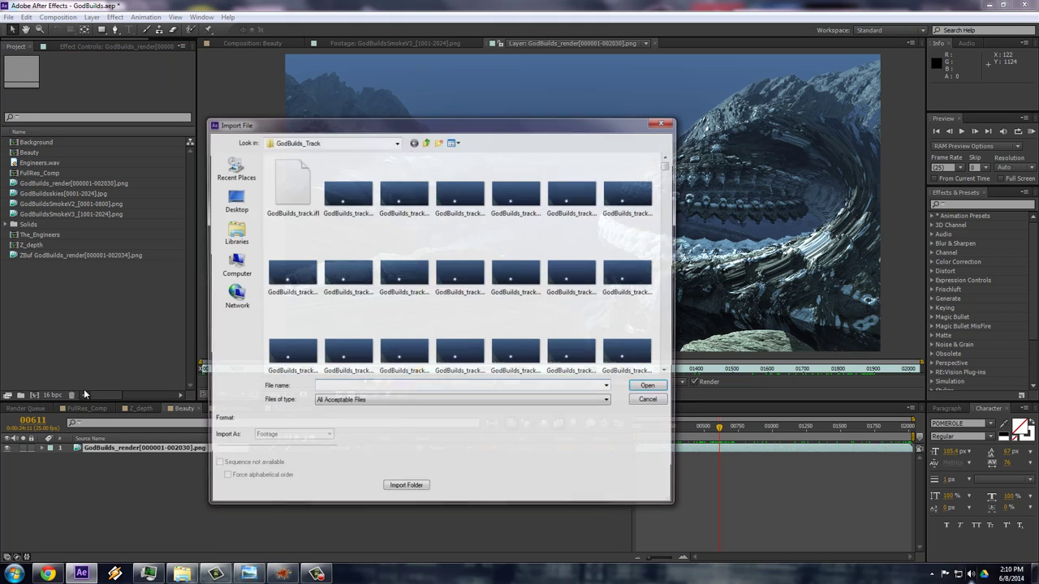
{"action": "left_click", "coordinate": [651, 402]}
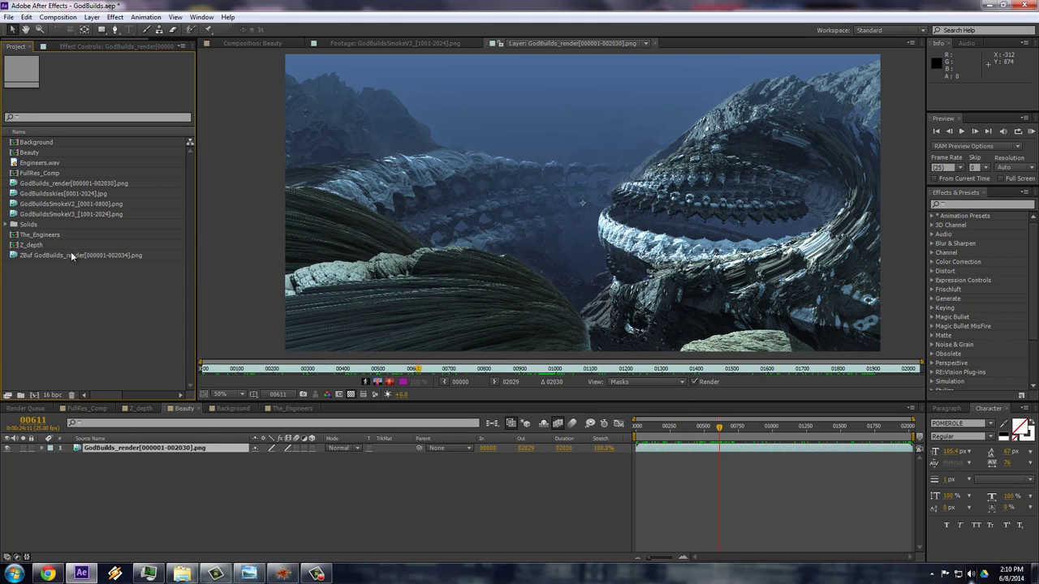
{"action": "left_click", "coordinate": [71, 255]}
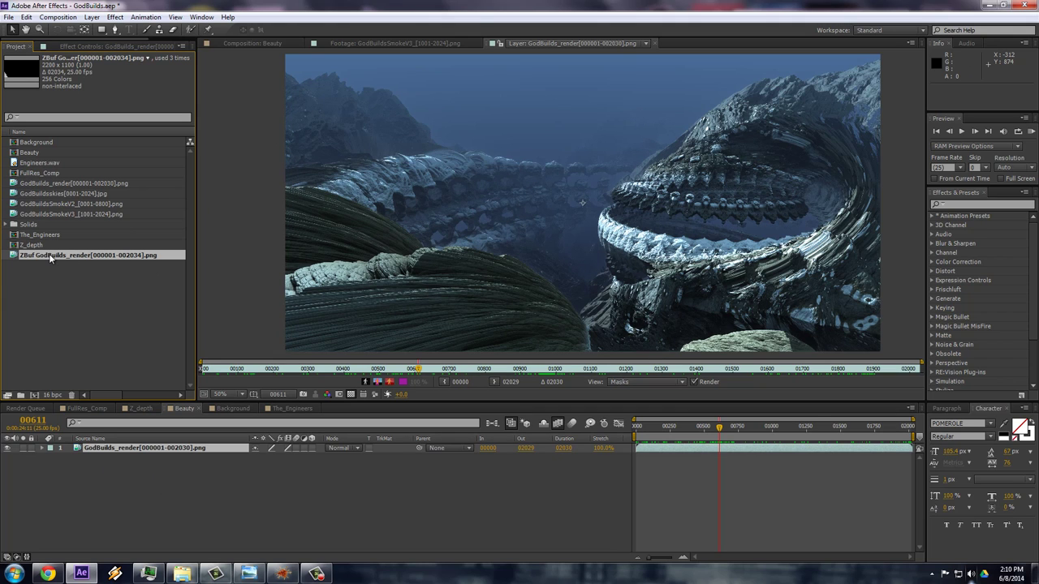
{"action": "left_click_drag", "start_coordinate": [48, 254], "coordinate": [152, 487]}
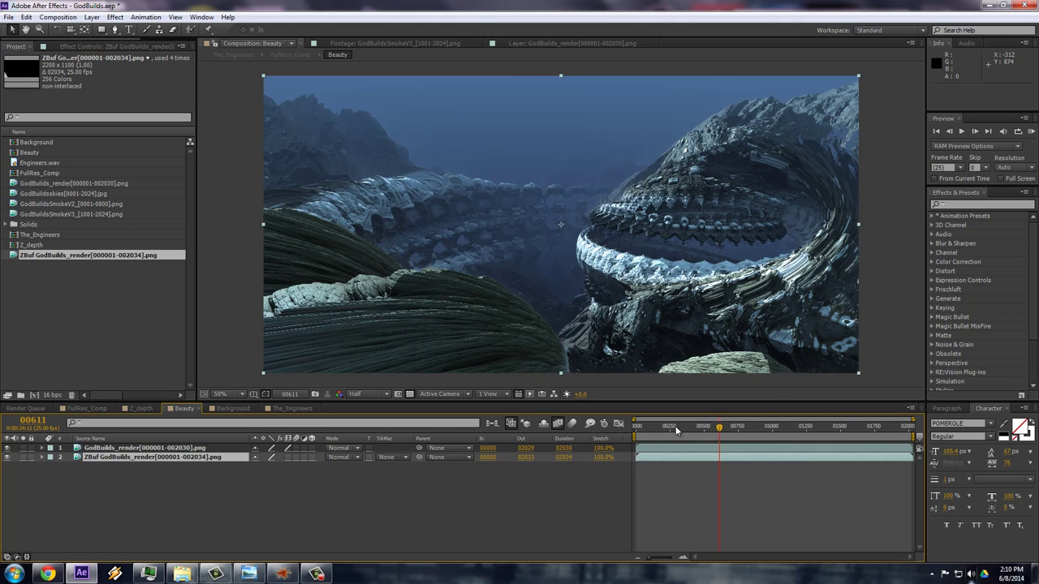
Compare the render with its depth pass by toggling layer visibility, leaving the render shown and the ZBuf layer hidden.
{"action": "left_click", "coordinate": [7, 457]}
{"action": "left_click", "coordinate": [7, 457]}
{"action": "left_click", "coordinate": [8, 448]}
{"action": "left_click", "coordinate": [7, 448]}
{"action": "left_click", "coordinate": [7, 448]}
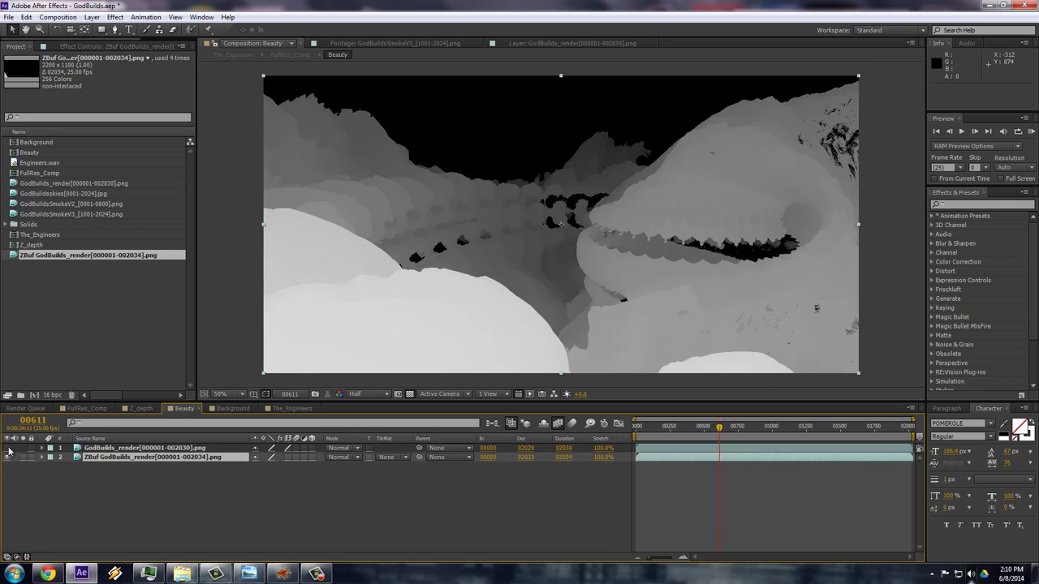
{"action": "left_click", "coordinate": [7, 448]}
{"action": "left_click", "coordinate": [8, 448]}
{"action": "left_click", "coordinate": [7, 447]}
{"action": "left_click", "coordinate": [7, 448]}
{"action": "left_click", "coordinate": [7, 448]}
{"action": "left_click", "coordinate": [7, 448]}
{"action": "left_click", "coordinate": [7, 448]}
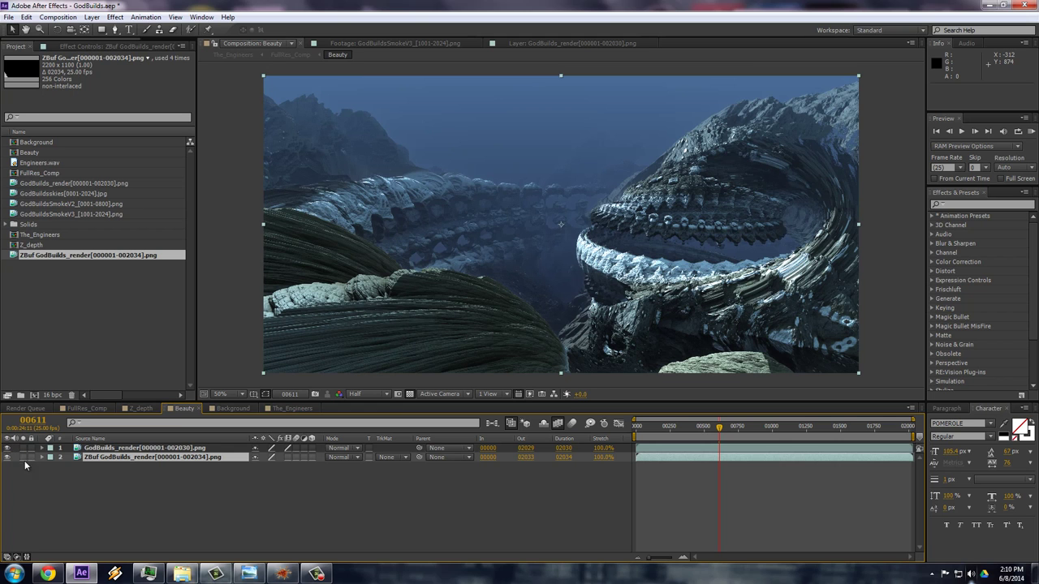
{"action": "left_click", "coordinate": [179, 478]}
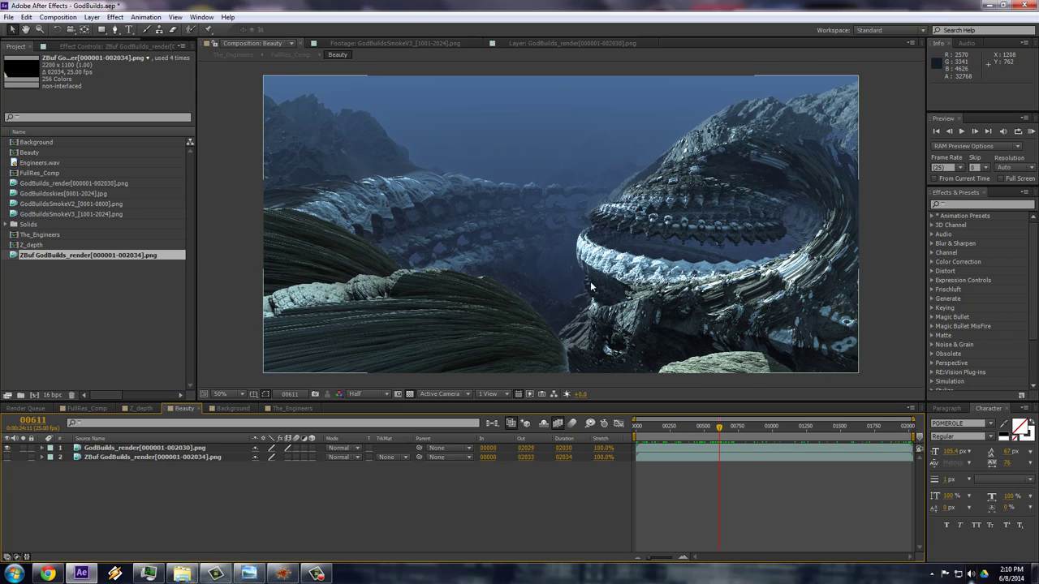
Inspect the render's detail up close at Full preview resolution, and return the Beauty viewer to Half resolution.
{"action": "key", "text": "slash"}
{"action": "left_click", "coordinate": [362, 393]}
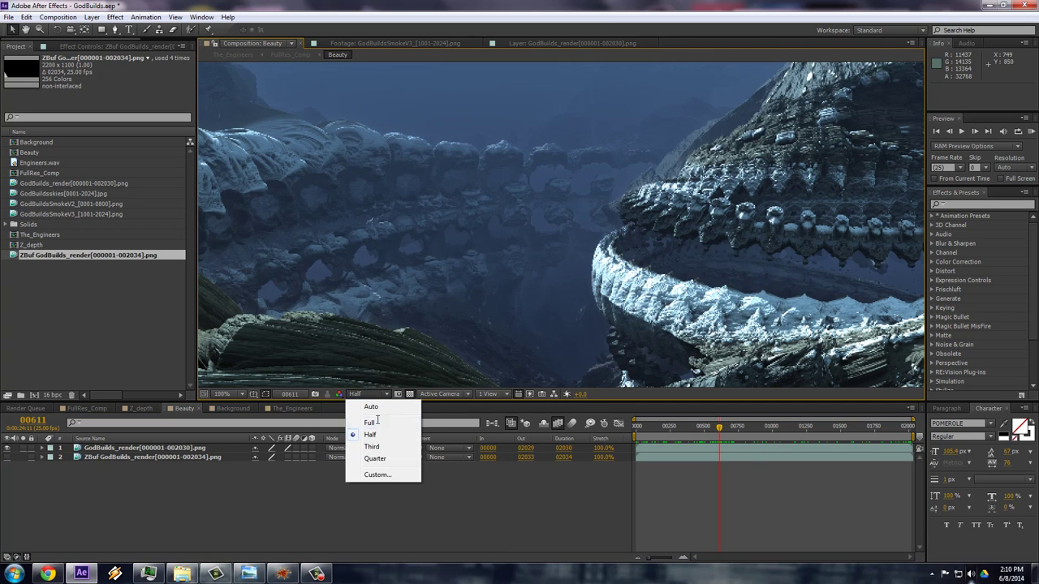
{"action": "left_click", "coordinate": [369, 422]}
{"action": "left_click_drag", "start_coordinate": [687, 288], "coordinate": [576, 322]}
{"action": "scroll", "coordinate": [653, 255], "scroll_direction": "up", "scroll_amount": 2}
{"action": "scroll", "coordinate": [613, 257], "scroll_direction": "down", "scroll_amount": 2}
{"action": "left_click_drag", "start_coordinate": [686, 259], "coordinate": [641, 313]}
{"action": "scroll", "coordinate": [469, 338], "scroll_direction": "down", "scroll_amount": 1}
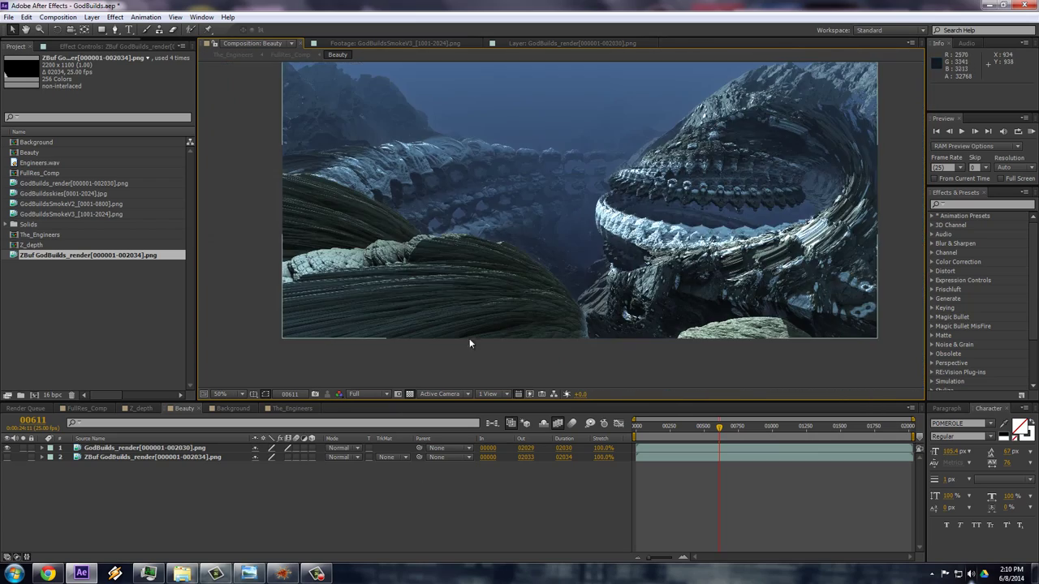
{"action": "left_click", "coordinate": [372, 396]}
{"action": "left_click", "coordinate": [375, 434]}
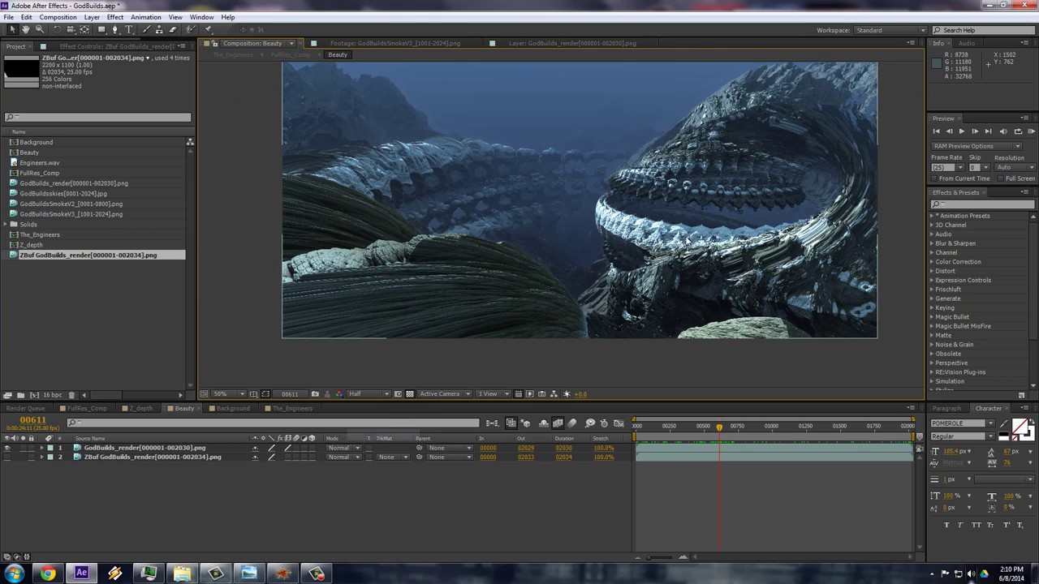
Apply the FL Depth Of Field effect to the GodBuilds_render layer in the Beauty composition.
{"action": "left_click_drag", "start_coordinate": [623, 193], "coordinate": [615, 217]}
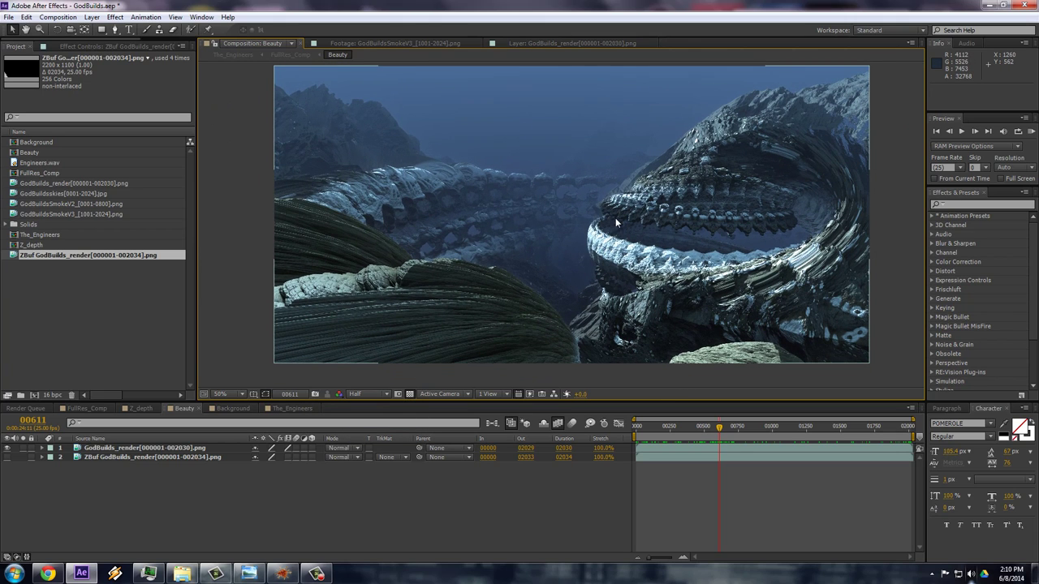
{"action": "left_click", "coordinate": [978, 206]}
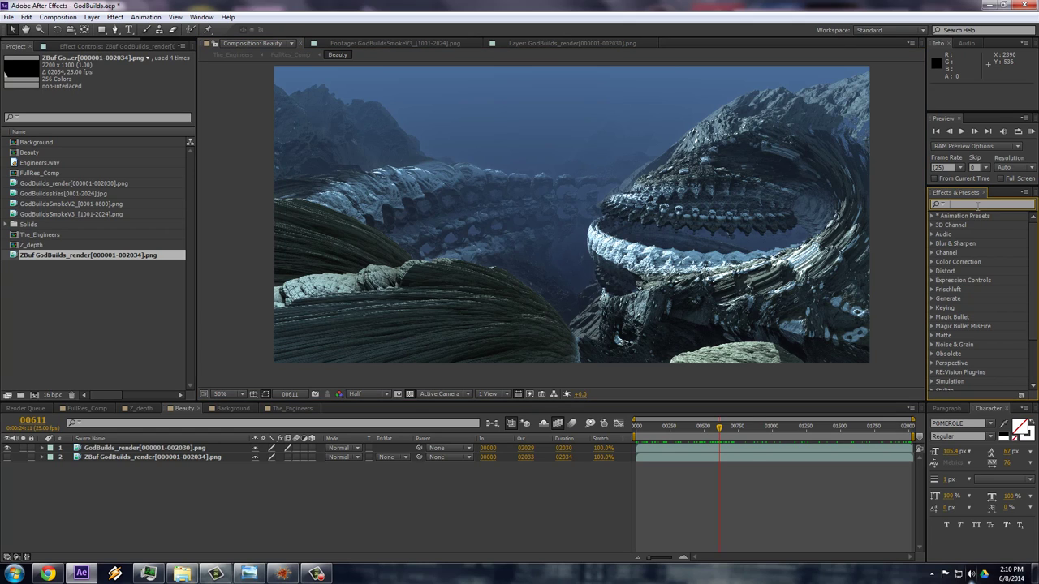
{"action": "type", "text": "depth"}
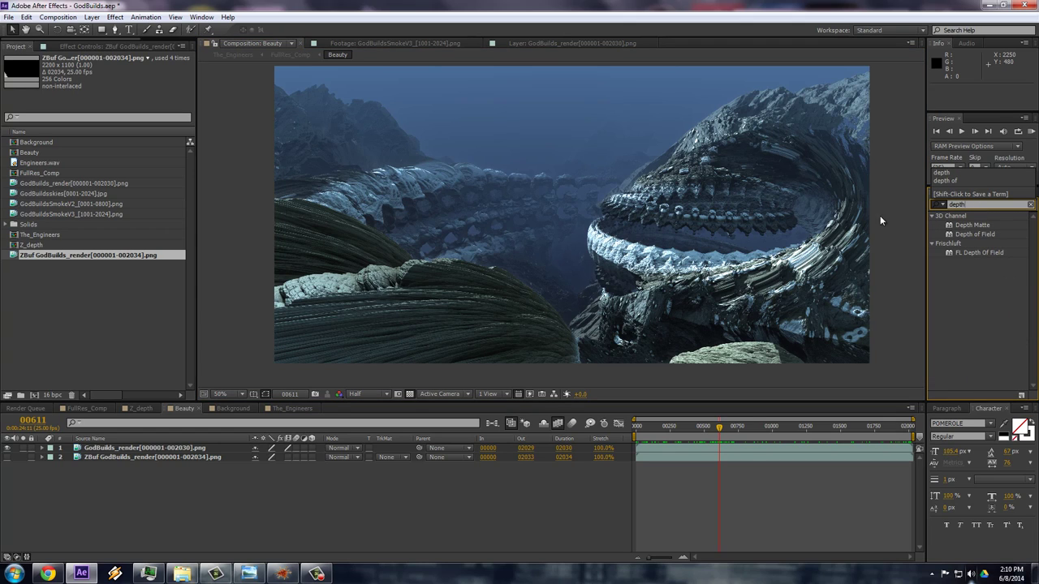
{"action": "left_click", "coordinate": [980, 253]}
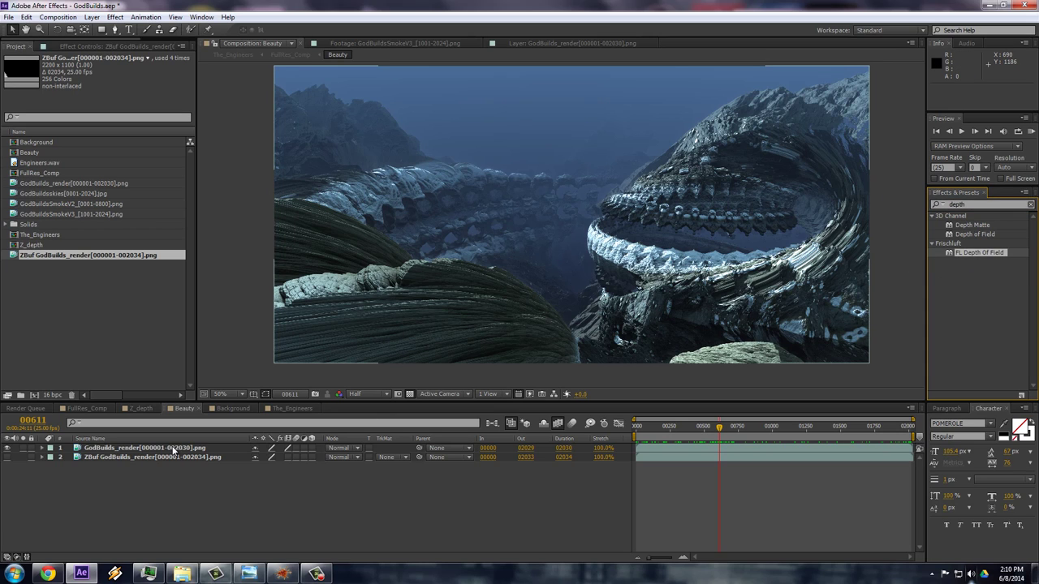
{"action": "left_click_drag", "start_coordinate": [979, 254], "coordinate": [195, 451]}
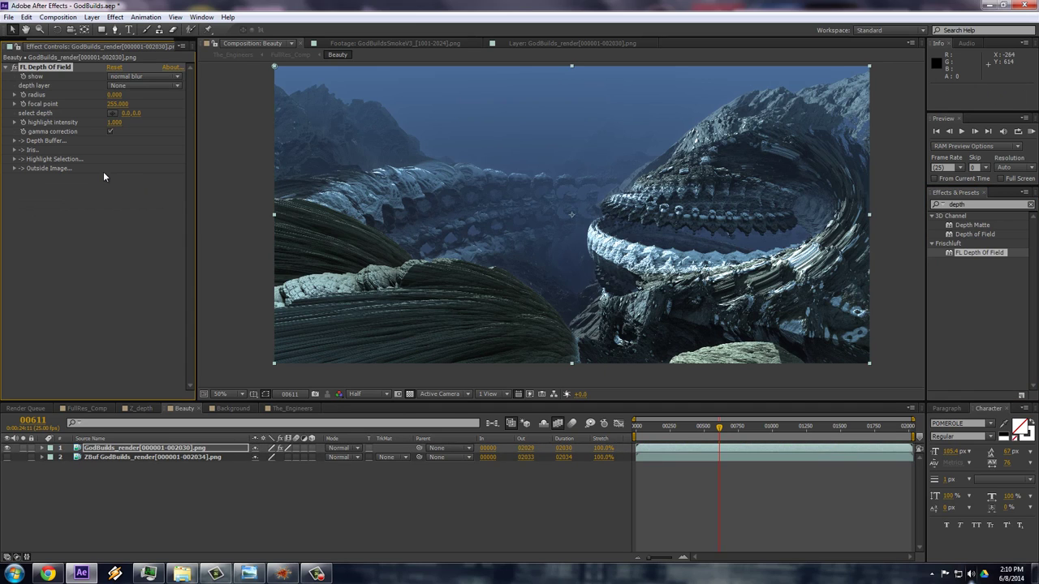
Set the effect's depth layer to the ZBuf GodBuilds_render layer and sample the focus depth on the large toothed formation at about 1364, 466.
{"action": "left_click", "coordinate": [133, 85]}
{"action": "left_click", "coordinate": [137, 119]}
{"action": "left_click", "coordinate": [112, 114]}
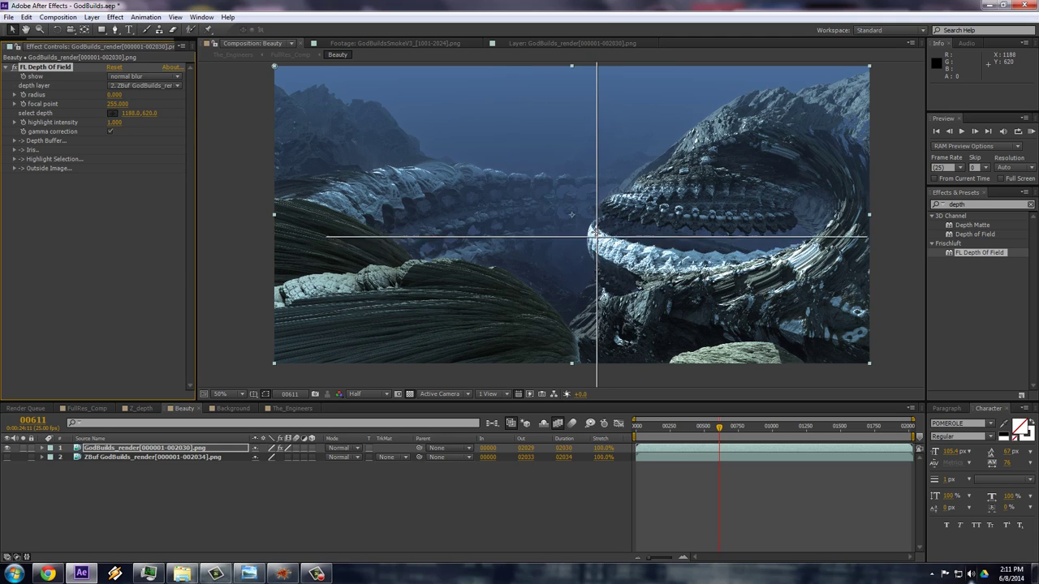
{"action": "left_click", "coordinate": [643, 193]}
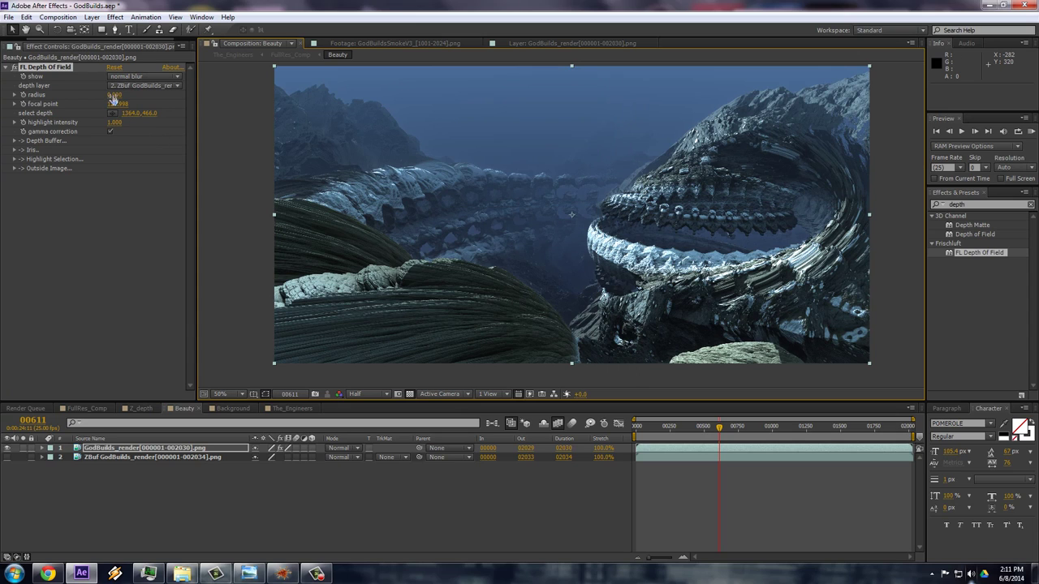
Increase the FL Depth Of Field blur radius to about 73.4.
{"action": "left_click_drag", "start_coordinate": [187, 96], "coordinate": [187, 95]}
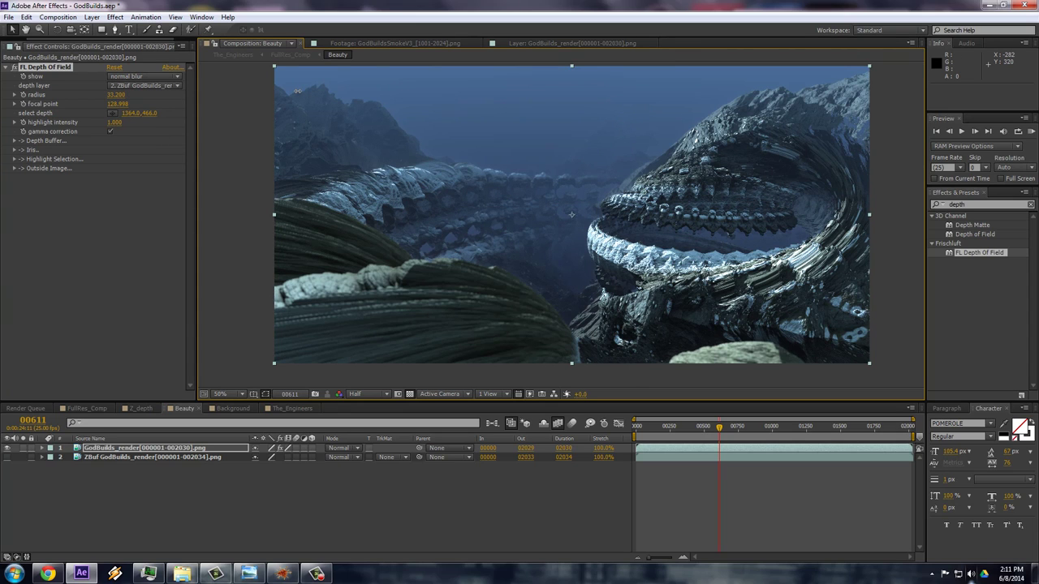
{"action": "left_click_drag", "start_coordinate": [297, 91], "coordinate": [297, 96]}
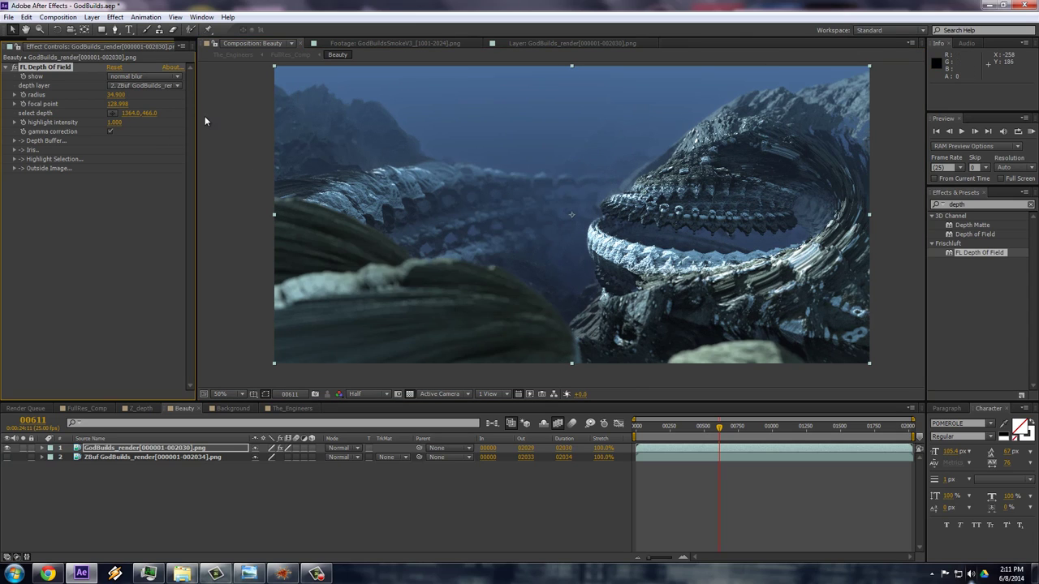
{"action": "left_click_drag", "start_coordinate": [116, 97], "coordinate": [257, 93]}
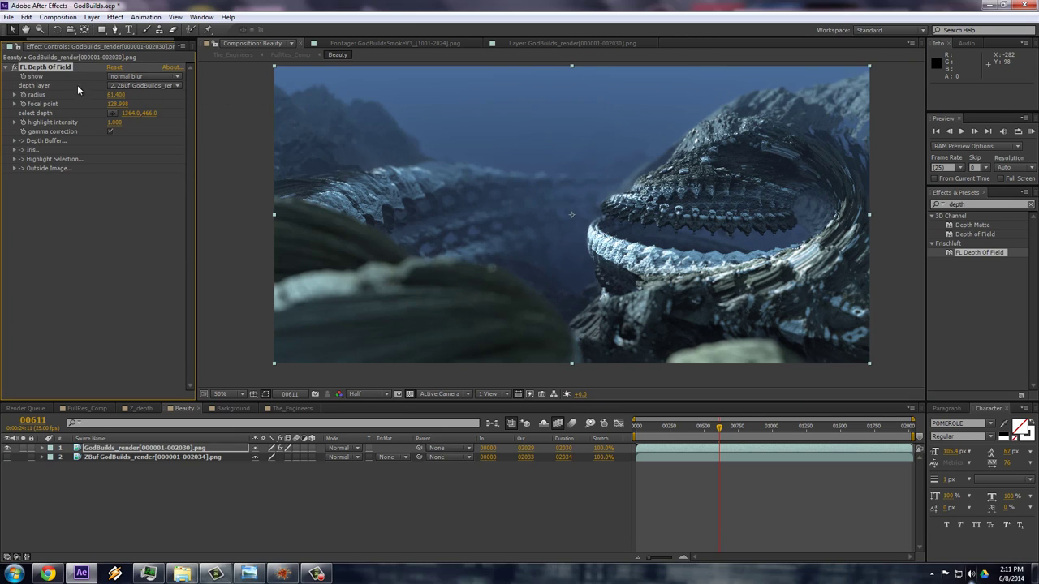
{"action": "left_click_drag", "start_coordinate": [116, 97], "coordinate": [182, 96]}
Sample the focus depth in turn on the foreground mound, the distant ridge and the upper part of the large toothed formation.
{"action": "left_click", "coordinate": [112, 113]}
{"action": "left_click", "coordinate": [457, 288]}
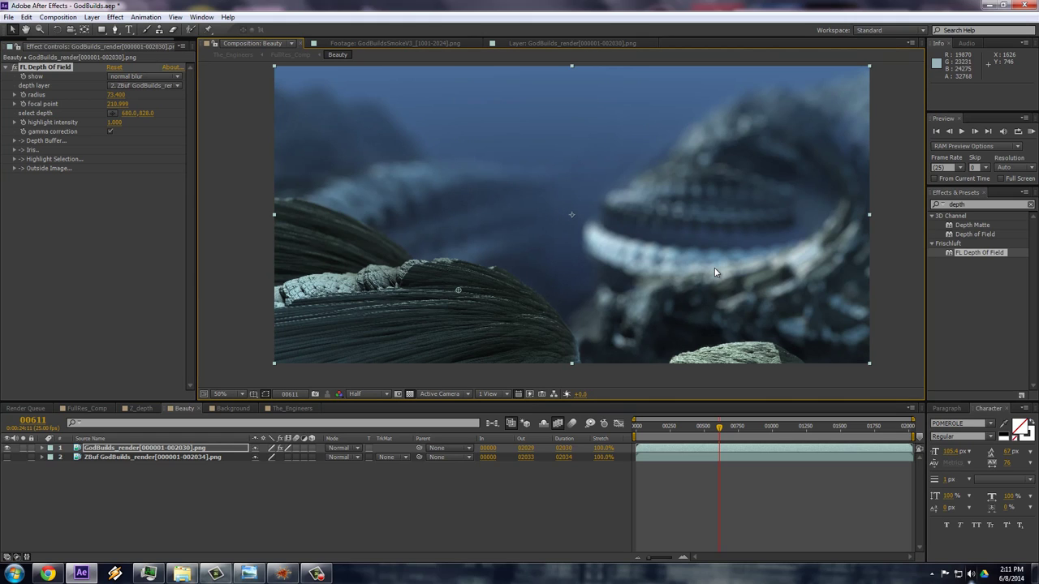
{"action": "left_click", "coordinate": [112, 113]}
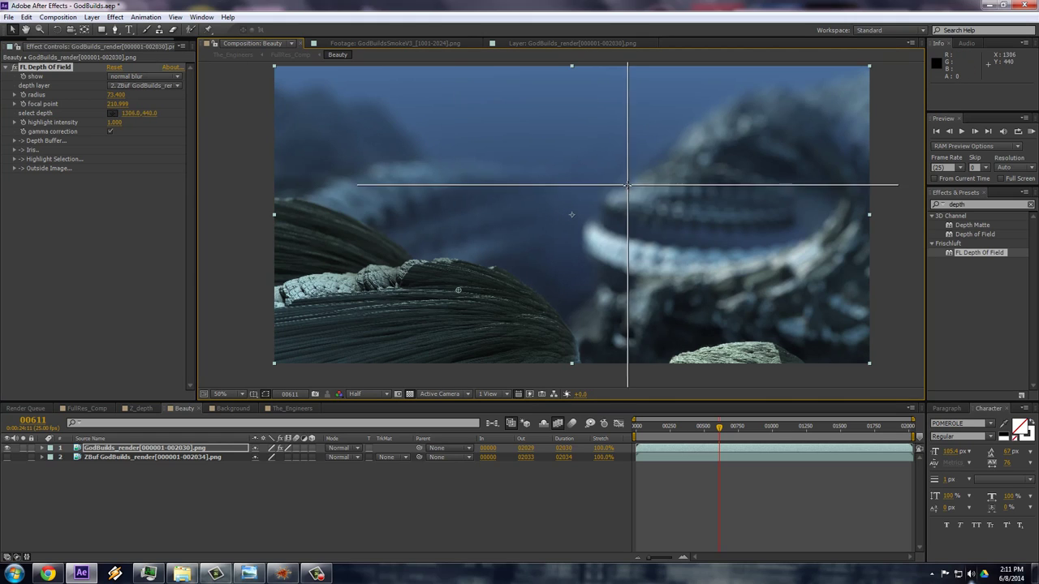
{"action": "left_click", "coordinate": [492, 187]}
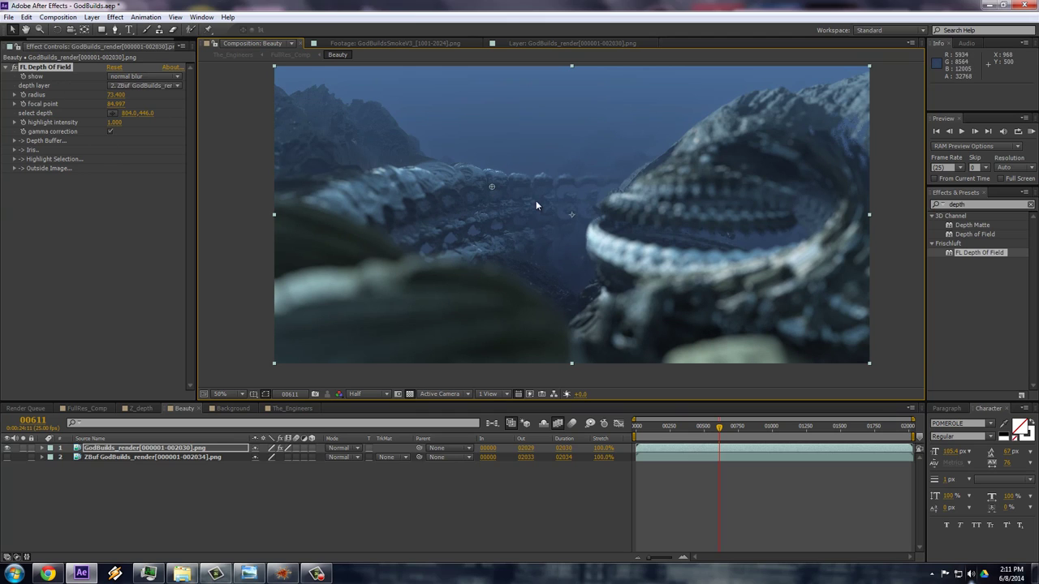
{"action": "left_click", "coordinate": [113, 114]}
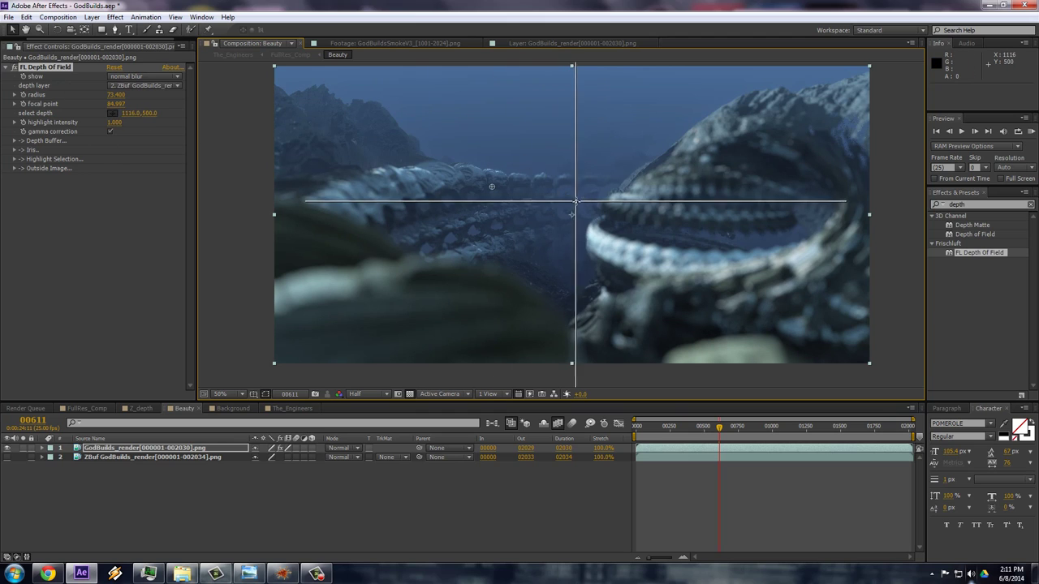
{"action": "left_click", "coordinate": [723, 143]}
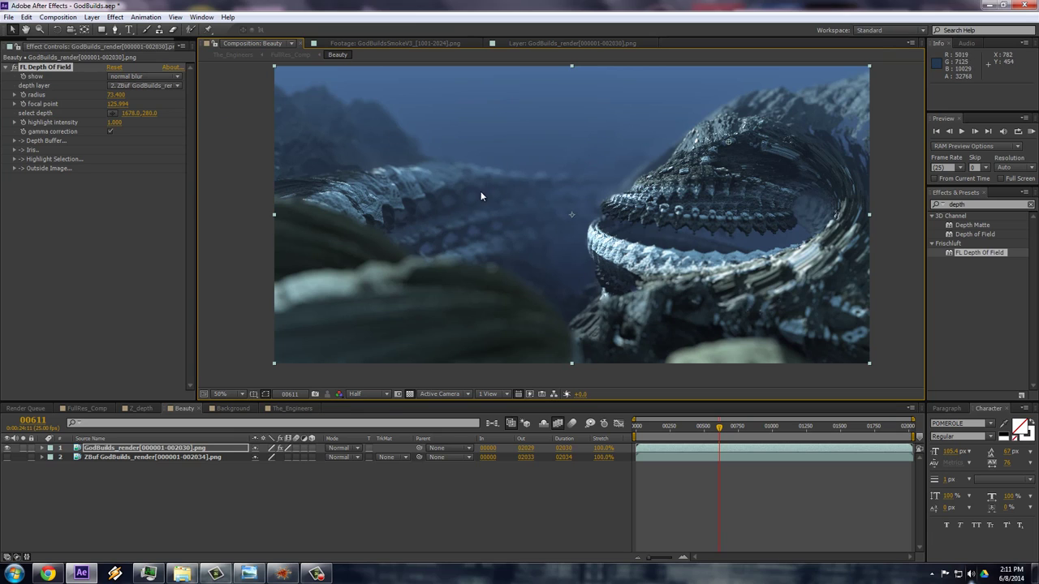
Try a depth of field radius of 150, and reduce it to 5.
{"action": "left_click", "coordinate": [117, 95]}
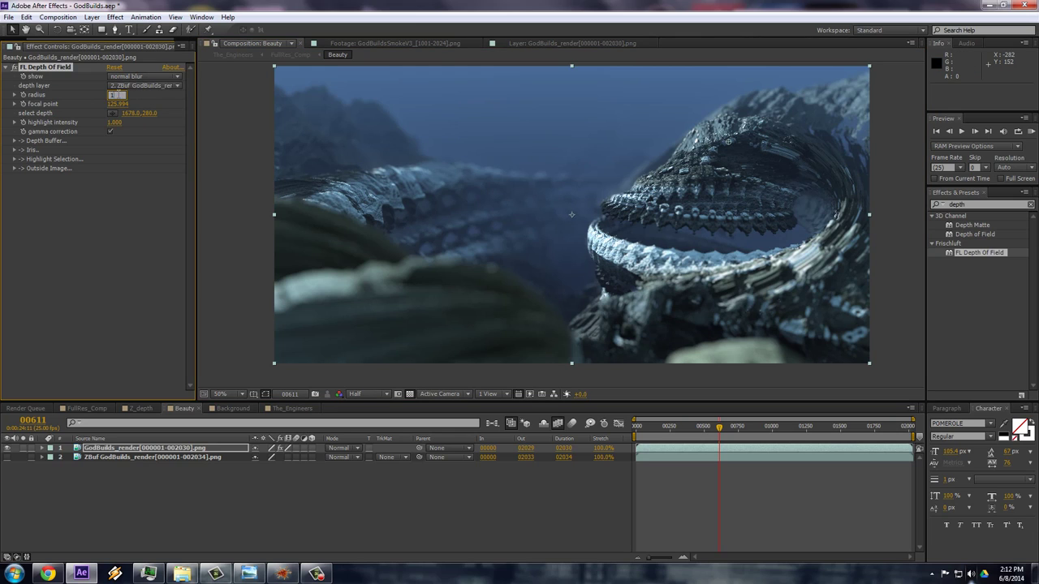
{"action": "type", "text": "150"}
{"action": "key", "text": "Return"}
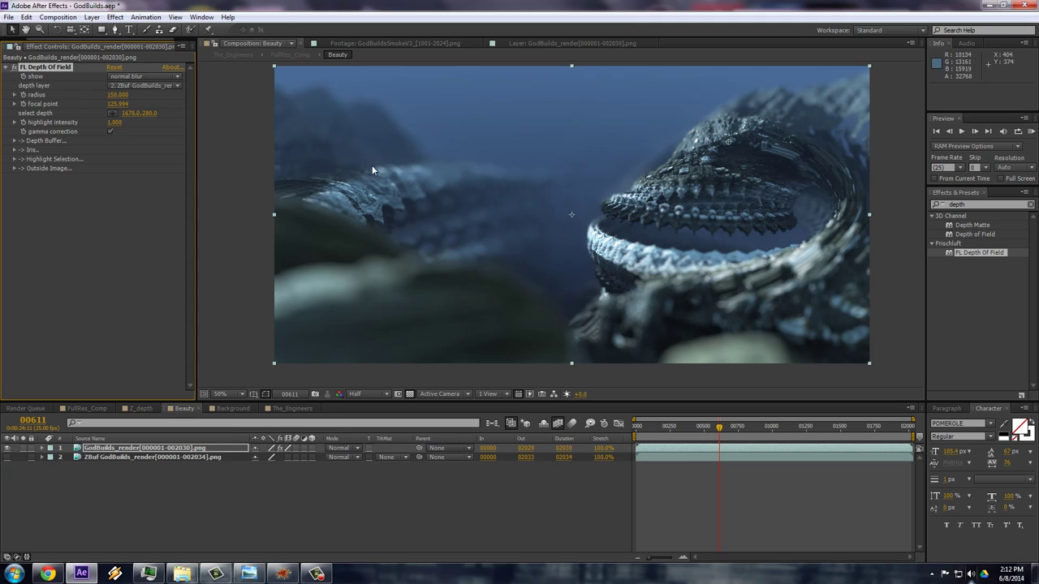
{"action": "left_click", "coordinate": [118, 94]}
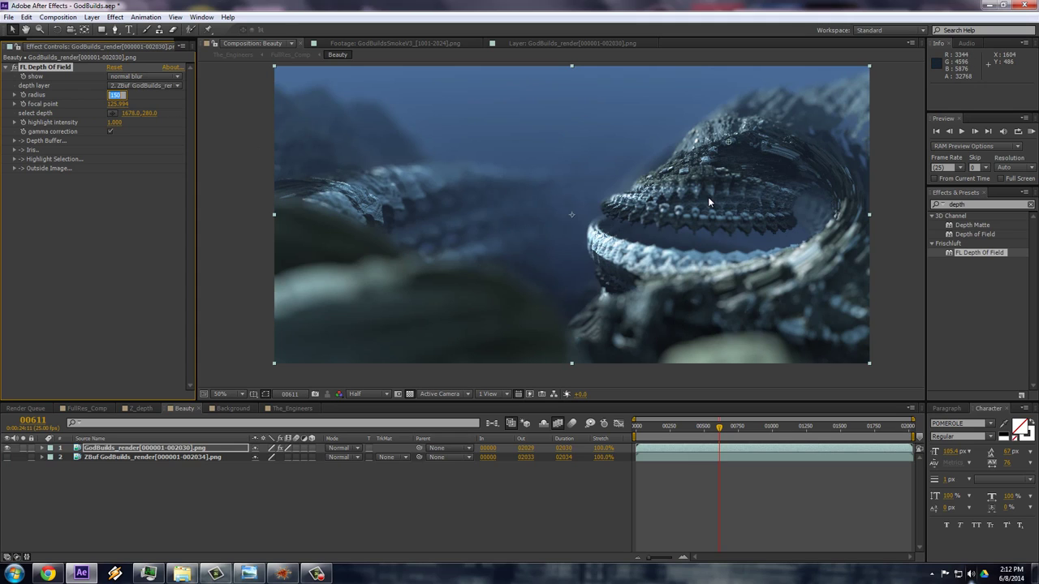
{"action": "type", "text": "5"}
{"action": "key", "text": "Return"}
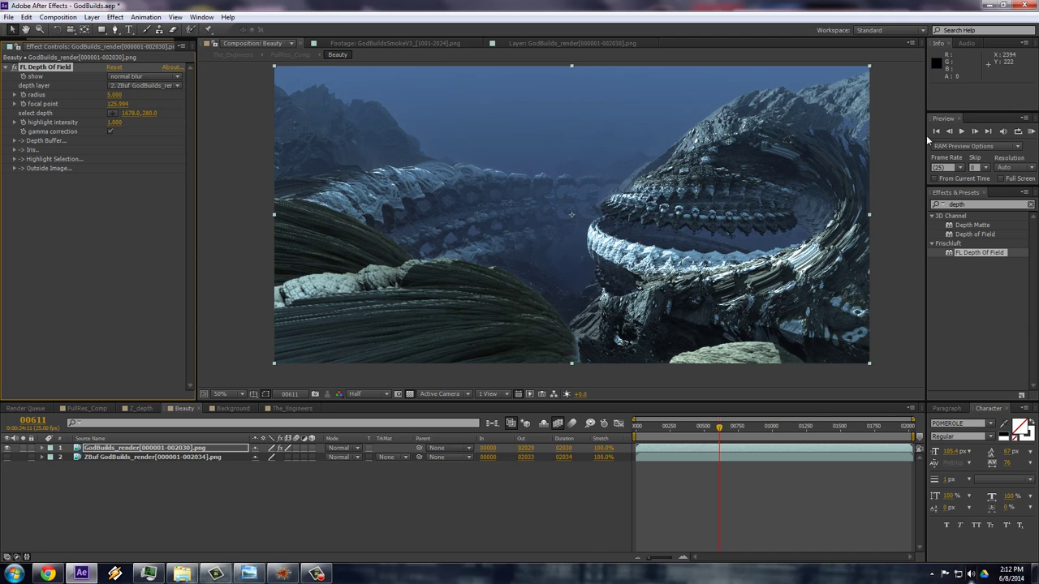
Inspect the subtle blur on the foreground and distant ridge, and delete the FL Depth Of Field effect from the render layer.
{"action": "scroll", "coordinate": [444, 323], "scroll_direction": "up", "scroll_amount": 2}
{"action": "scroll", "coordinate": [211, 176], "scroll_direction": "left", "scroll_amount": 2}
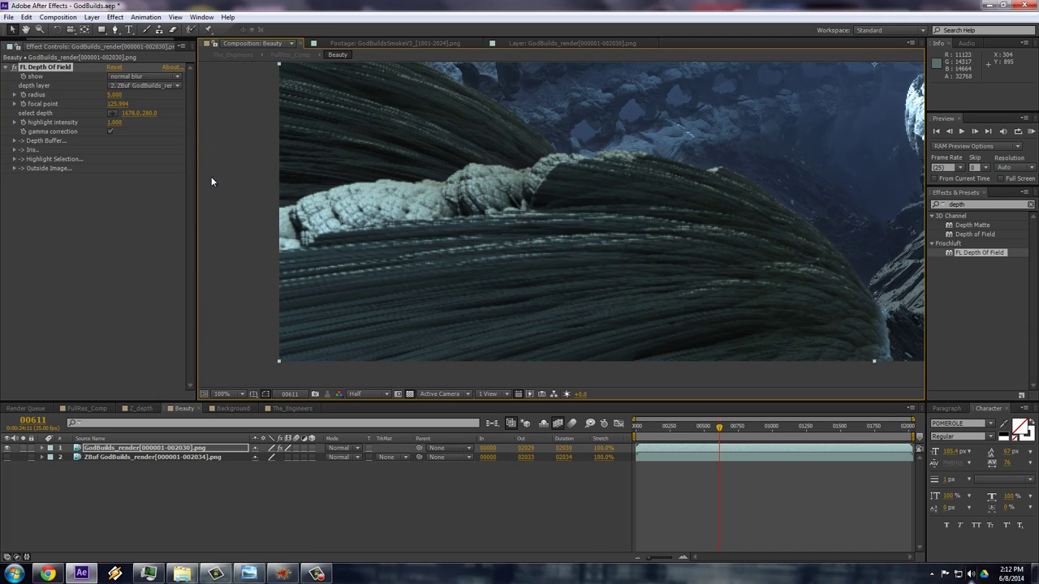
{"action": "scroll", "coordinate": [641, 193], "scroll_direction": "up", "scroll_amount": 3}
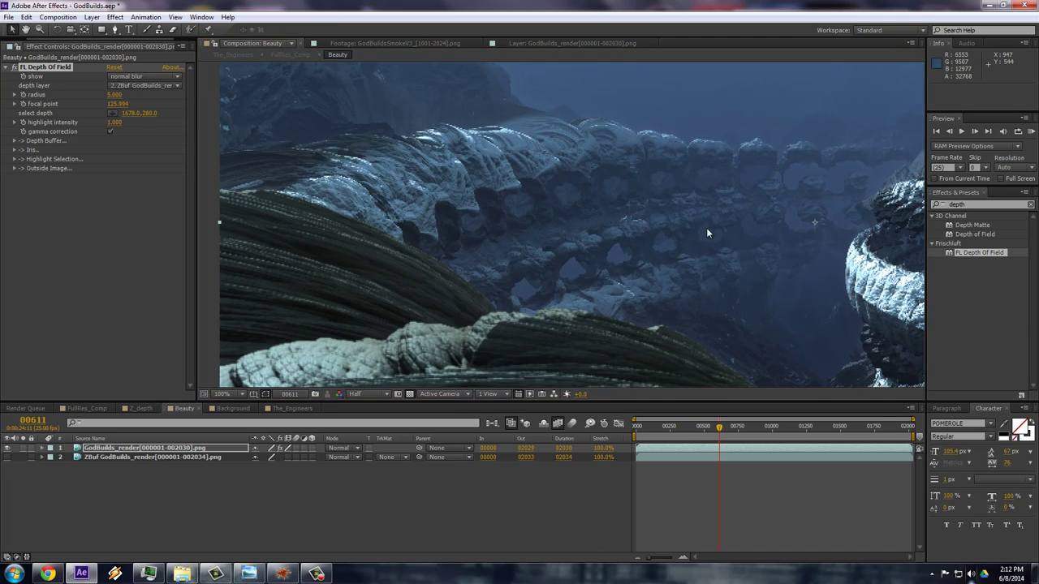
{"action": "scroll", "coordinate": [650, 227], "scroll_direction": "right", "scroll_amount": 3}
{"action": "scroll", "coordinate": [587, 228], "scroll_direction": "down", "scroll_amount": 2}
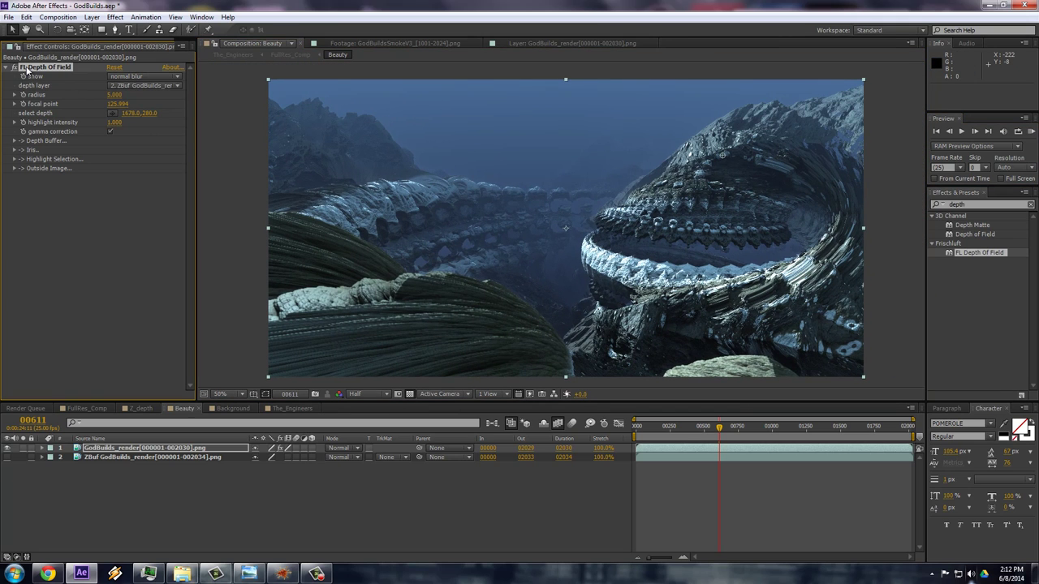
{"action": "key", "text": "Delete"}
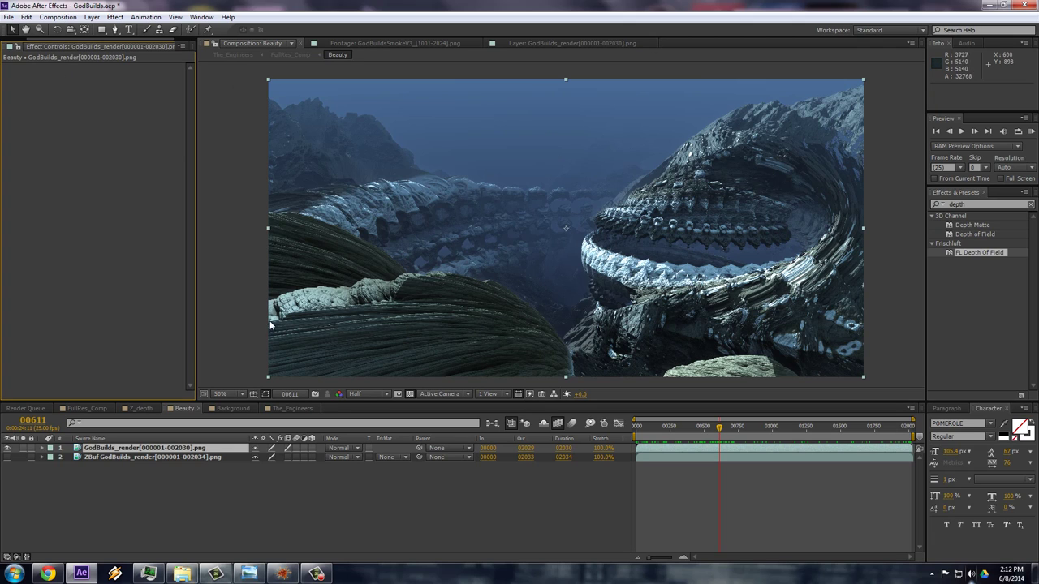
Move the ZBuf layer above the render layer, and show it briefly before hiding it again.
{"action": "left_click_drag", "start_coordinate": [98, 458], "coordinate": [8, 447]}
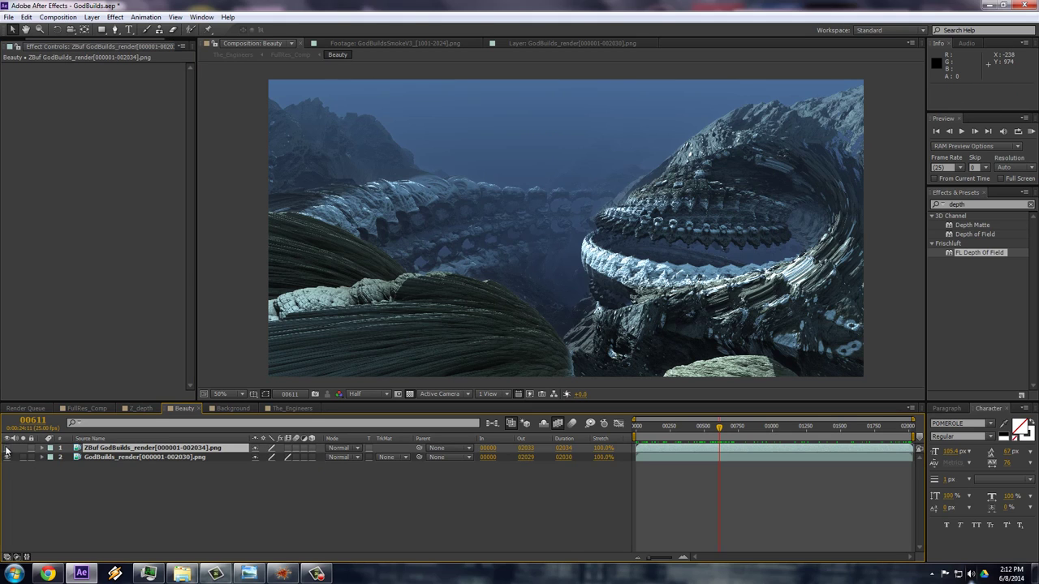
{"action": "left_click", "coordinate": [7, 448]}
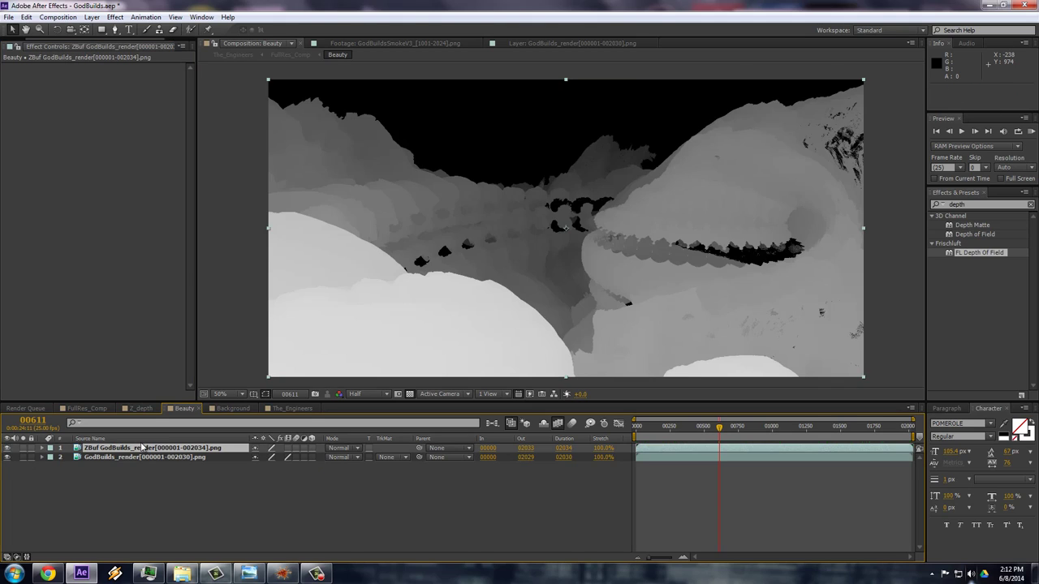
{"action": "left_click", "coordinate": [7, 447]}
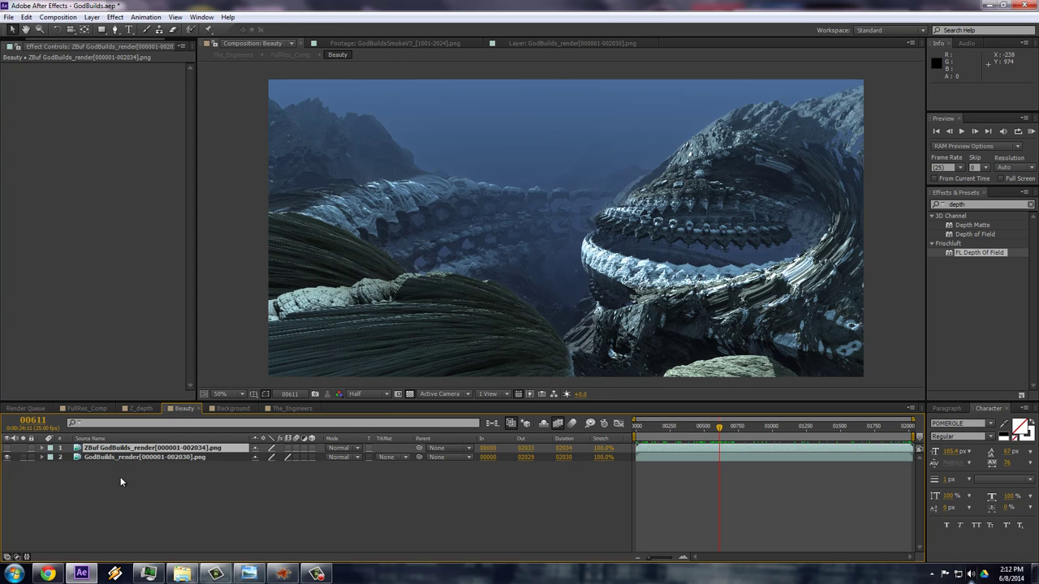
Add a new adjustment layer and place it between the ZBuf layer and the render layer.
{"action": "left_click", "coordinate": [120, 476]}
{"action": "left_click", "coordinate": [132, 458]}
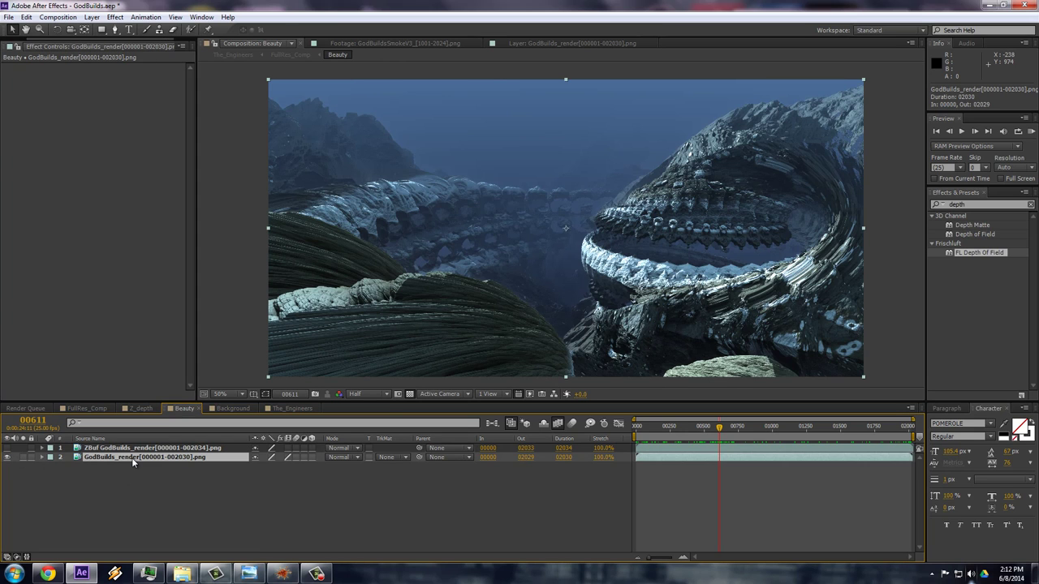
{"action": "key", "text": "ctrl+alt+y"}
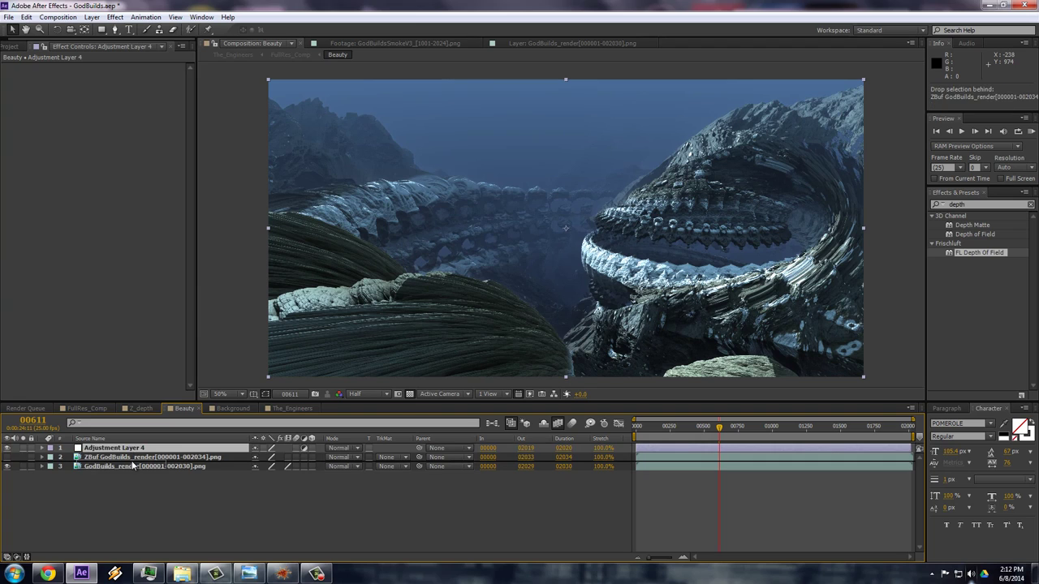
Apply the Curves effect to the adjustment layer and bend its RGB curve strongly upward to brighten the image.
{"action": "left_click", "coordinate": [977, 204]}
{"action": "type", "text": "curv"}
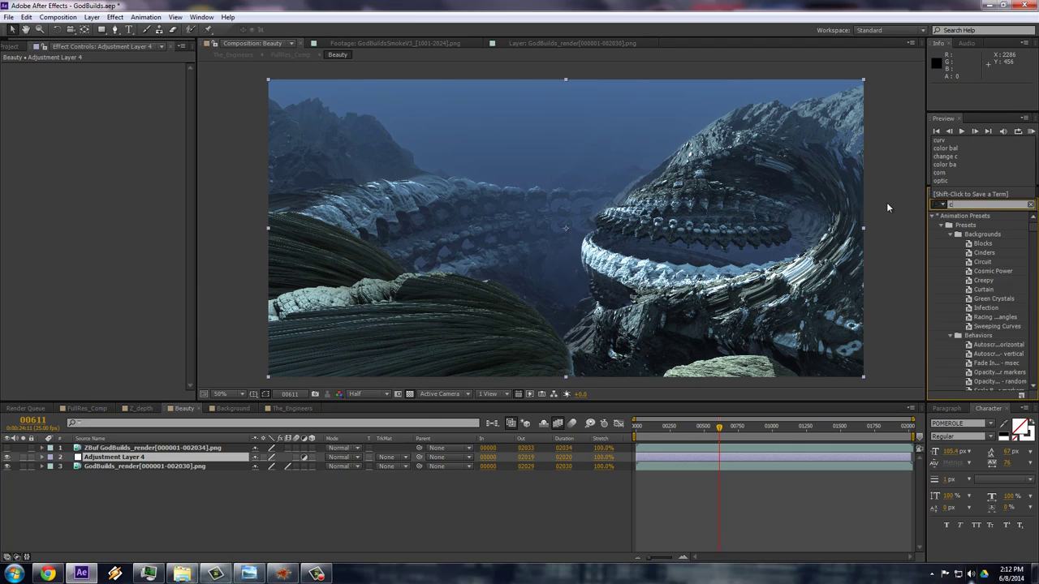
{"action": "double_click", "coordinate": [964, 261]}
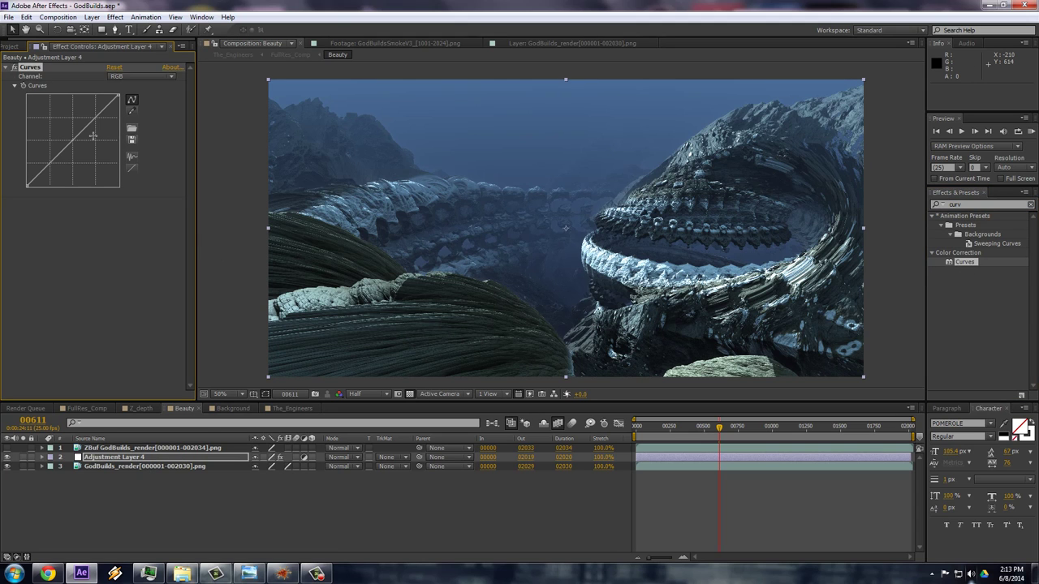
{"action": "mouse_move", "coordinate": [85, 126]}
{"action": "left_mouse_down"}
{"action": "mouse_move", "coordinate": [55, 140]}
{"action": "mouse_move", "coordinate": [47, 129]}
{"action": "mouse_move", "coordinate": [65, 106]}
{"action": "mouse_move", "coordinate": [75, 103]}
{"action": "mouse_move", "coordinate": [75, 117]}
{"action": "left_mouse_up"}
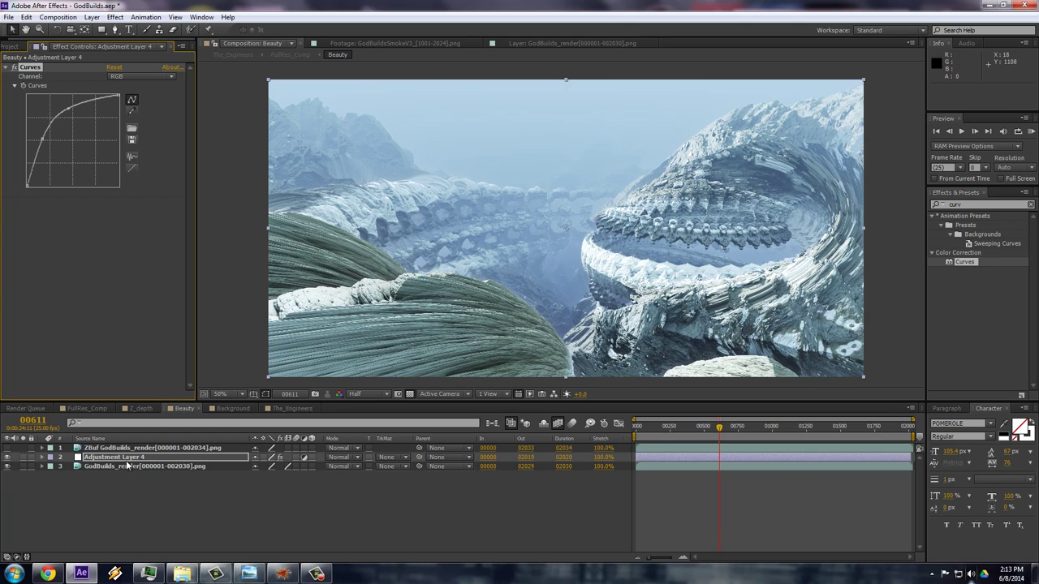
Try the ZBuf layer as a Luma Matte for the adjustment layer, and switch the track matte to Luma Inverted Matte.
{"action": "left_click", "coordinate": [407, 458]}
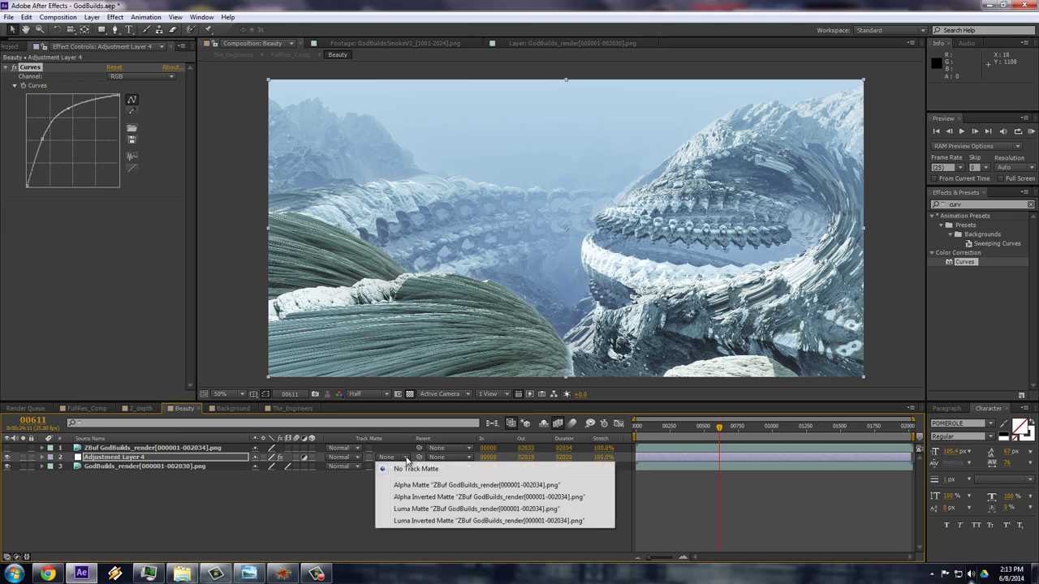
{"action": "left_click", "coordinate": [431, 509]}
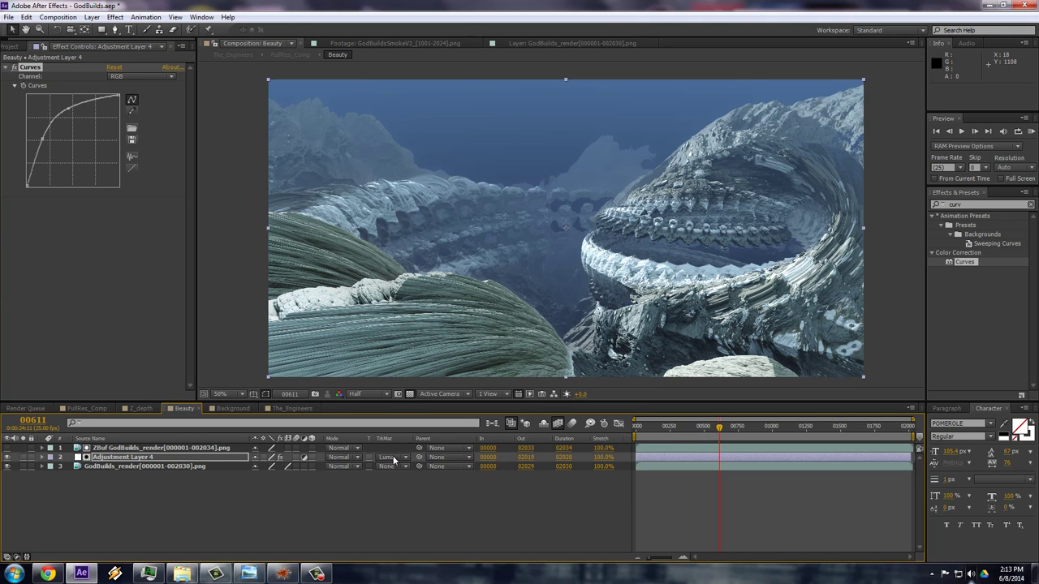
{"action": "left_click", "coordinate": [402, 459]}
{"action": "left_click", "coordinate": [420, 522]}
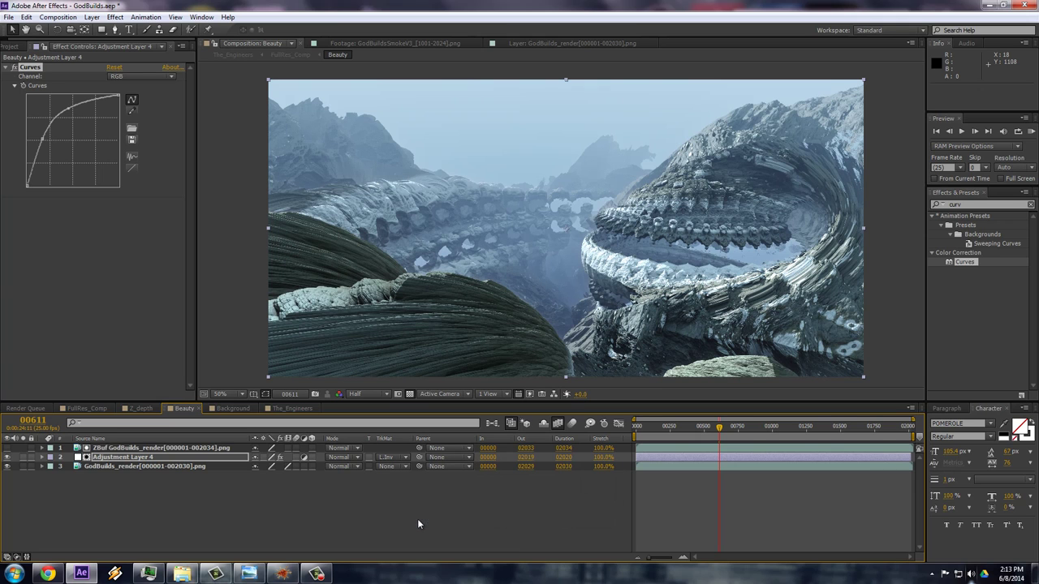
Compare the image with and without the depth-matted Curves adjustment by toggling the adjustment layer's visibility, leaving it shown.
{"action": "left_click", "coordinate": [7, 457]}
{"action": "left_click", "coordinate": [7, 457]}
{"action": "left_click", "coordinate": [8, 457]}
{"action": "left_click", "coordinate": [7, 458]}
{"action": "left_click", "coordinate": [7, 458]}
{"action": "left_click", "coordinate": [8, 458]}
Apply Curves to the ZBuf layer, brighten its highlights and crush its blacks while viewing the depth pass, leaving the layer hidden.
{"action": "left_click_drag", "start_coordinate": [968, 268], "coordinate": [142, 448]}
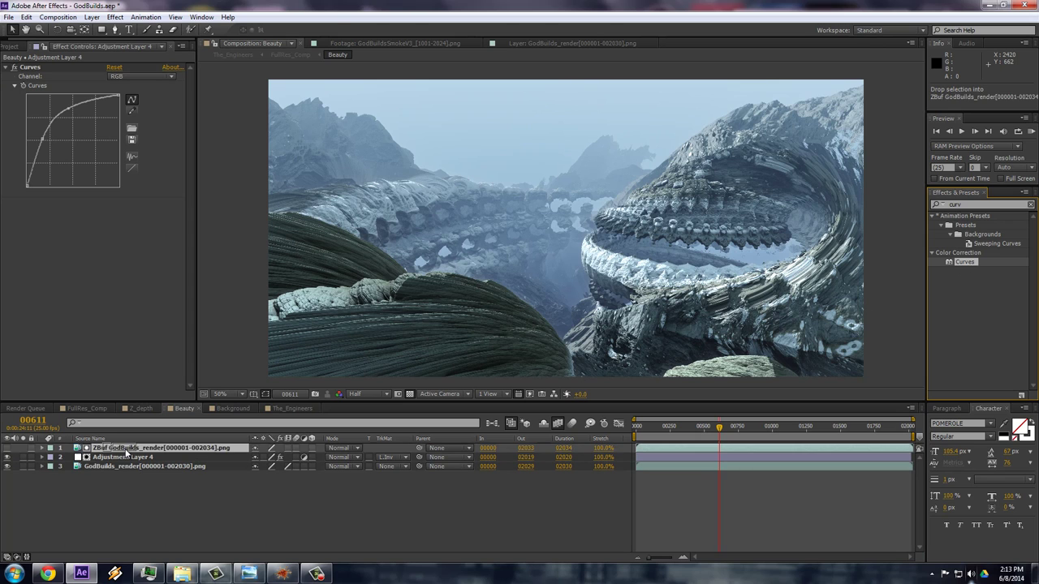
{"action": "left_click_drag", "start_coordinate": [95, 120], "coordinate": [95, 96]}
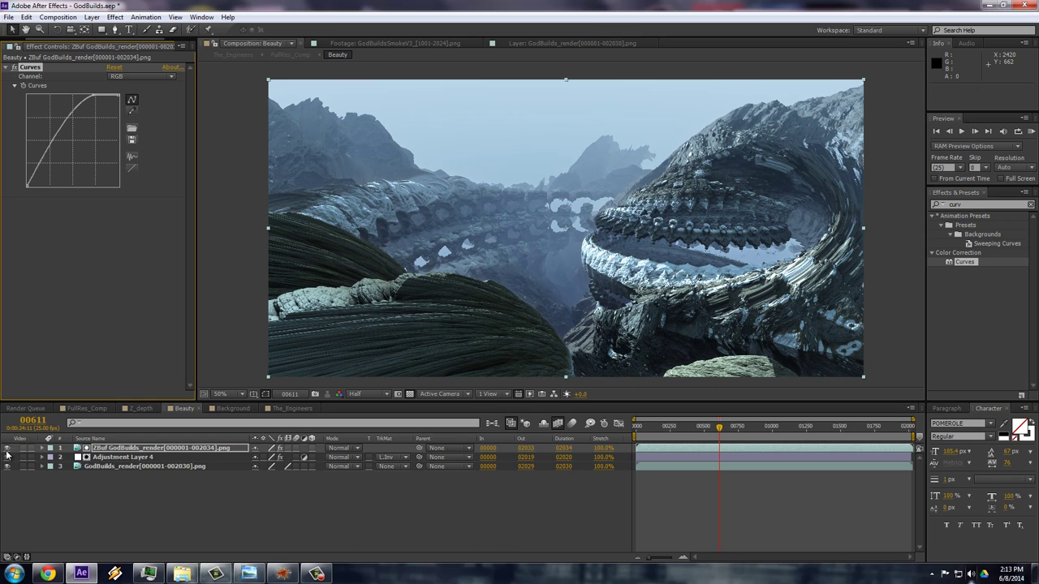
{"action": "left_click", "coordinate": [7, 448]}
{"action": "left_click_drag", "start_coordinate": [26, 185], "coordinate": [55, 193]}
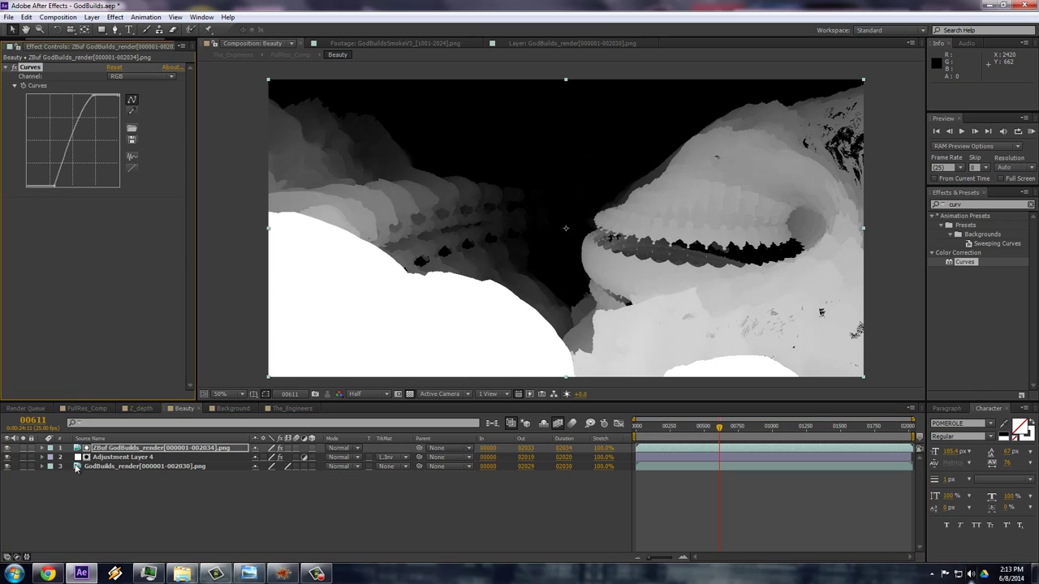
{"action": "left_click", "coordinate": [6, 448]}
Compare the image with and without the adjustment layer using the refined depth matte, leaving the adjustment shown.
{"action": "left_click", "coordinate": [6, 456]}
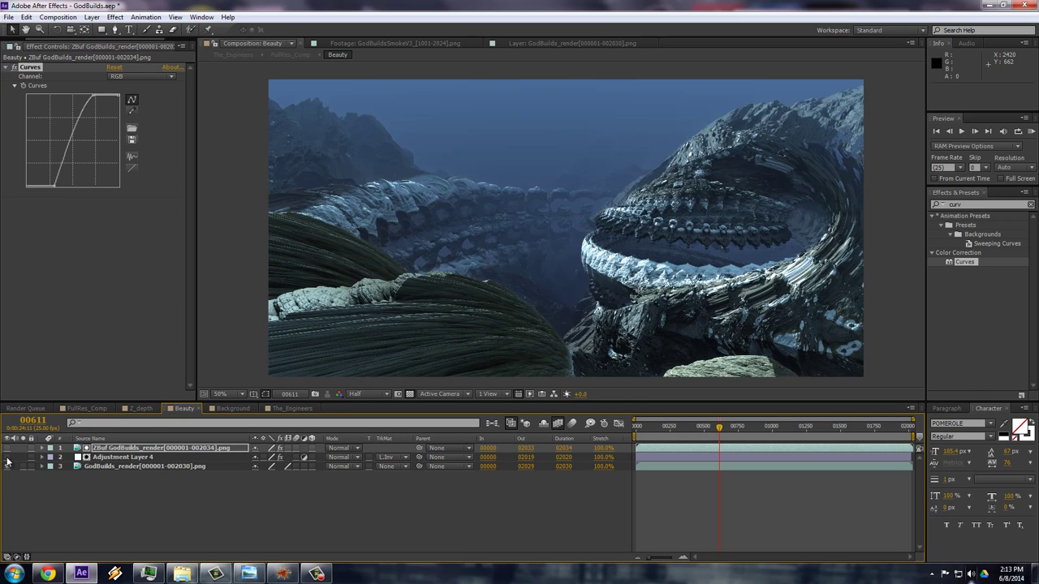
{"action": "left_click", "coordinate": [6, 457]}
{"action": "left_click", "coordinate": [7, 457]}
{"action": "left_click", "coordinate": [7, 457]}
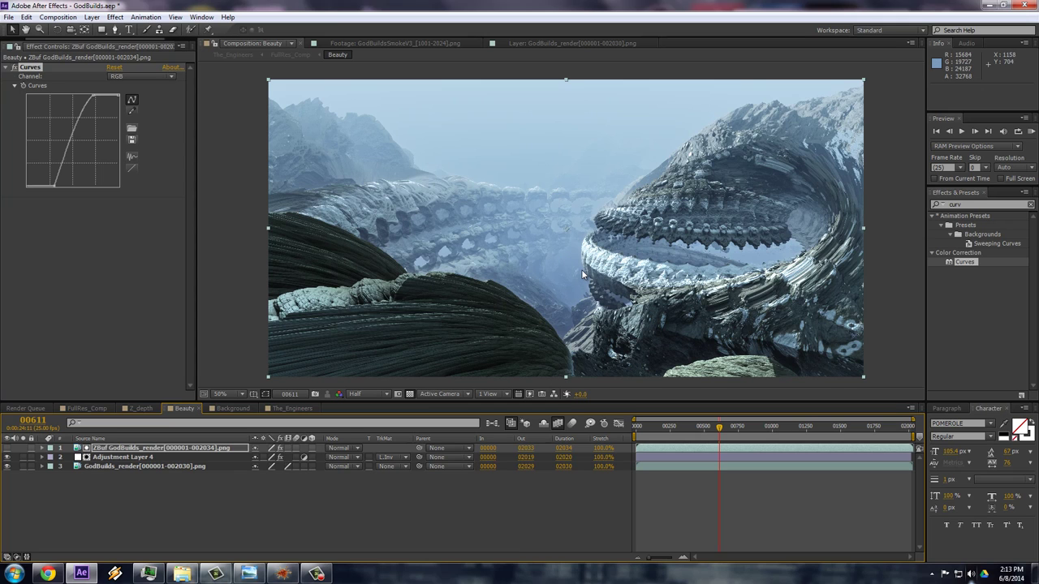
{"action": "scroll", "coordinate": [571, 206], "scroll_direction": "down", "scroll_amount": 1}
{"action": "scroll", "coordinate": [571, 207], "scroll_direction": "up", "scroll_amount": 1}
{"action": "scroll", "coordinate": [567, 208], "scroll_direction": "down", "scroll_amount": 1}
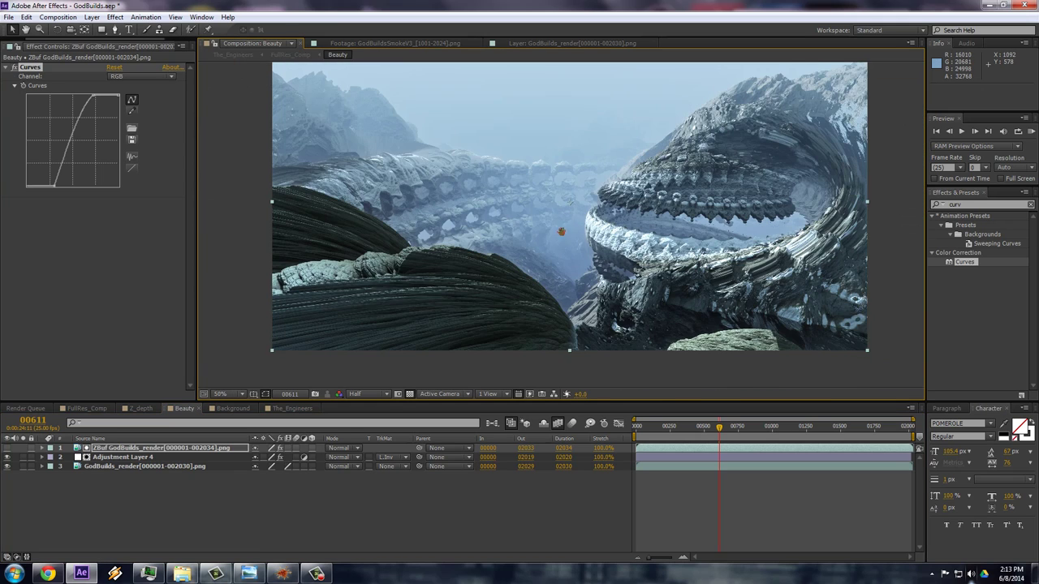
{"action": "scroll", "coordinate": [554, 254], "scroll_direction": "up", "scroll_amount": 1}
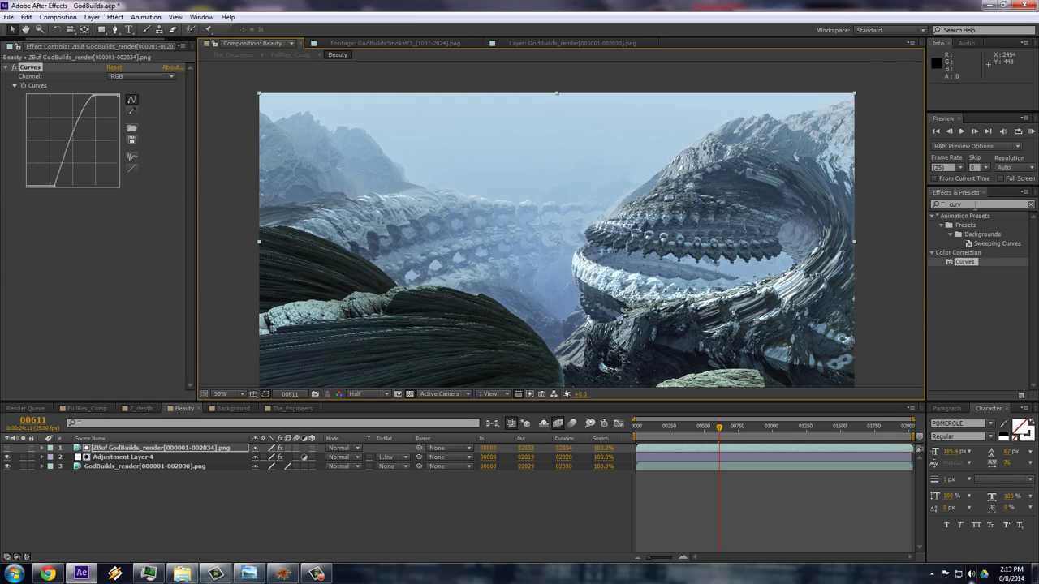
Apply Gaussian Blur to the depth-matted adjustment layer with Blurriness 38.2.
{"action": "double_click", "coordinate": [974, 206]}
{"action": "type", "text": "gaus"}
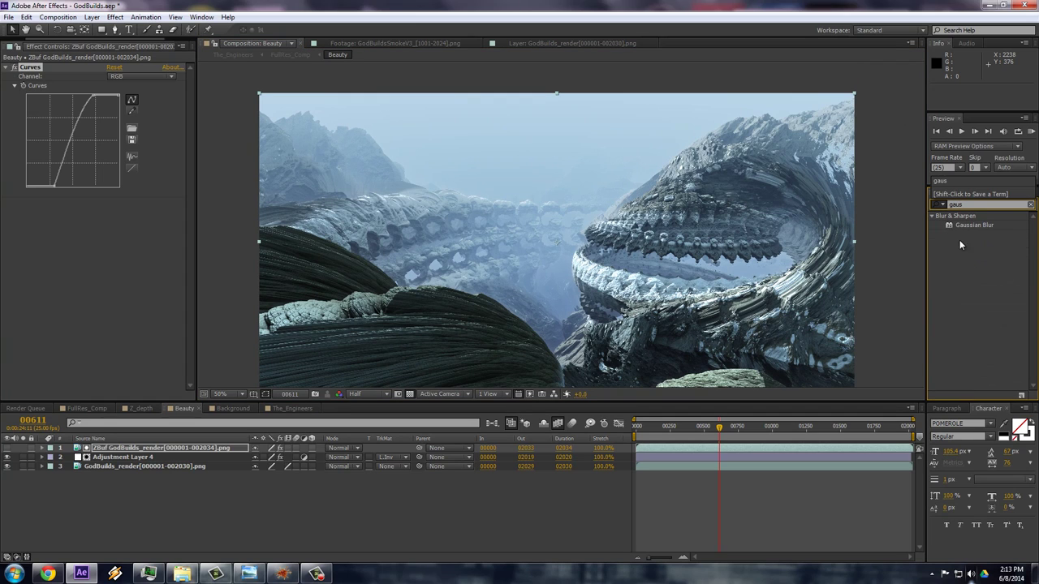
{"action": "left_click_drag", "start_coordinate": [977, 225], "coordinate": [186, 460]}
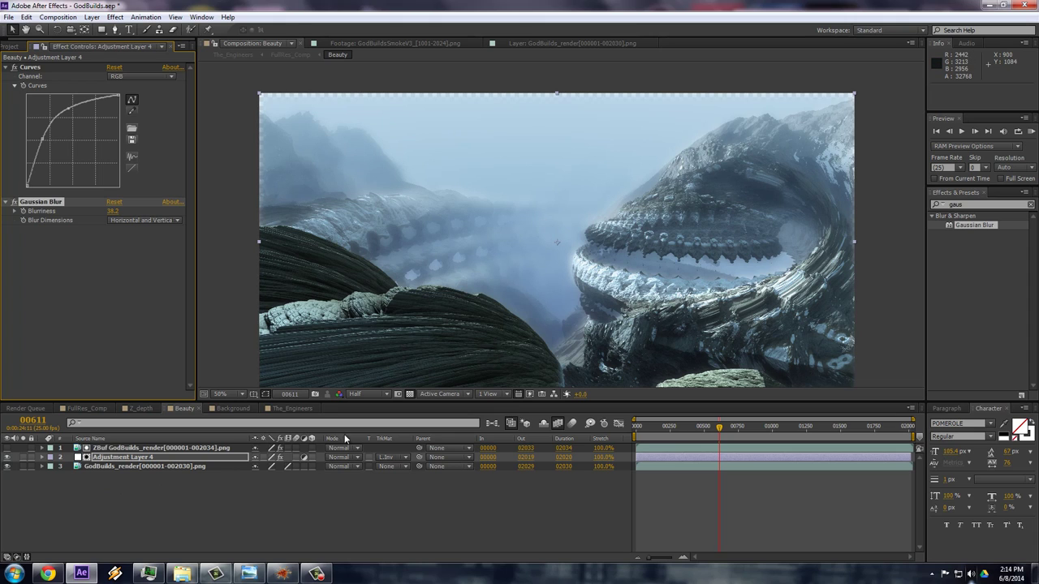
Reset the adjustment layer's curve, bend it moderately upward, and set the layer's blending mode to Screen.
{"action": "left_click", "coordinate": [130, 169]}
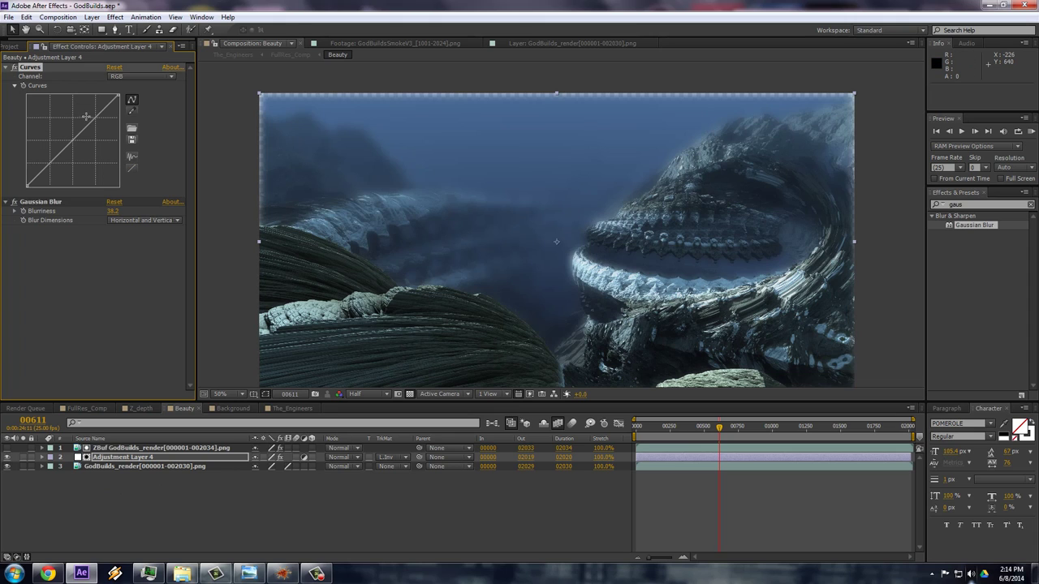
{"action": "left_click_drag", "start_coordinate": [79, 129], "coordinate": [69, 118]}
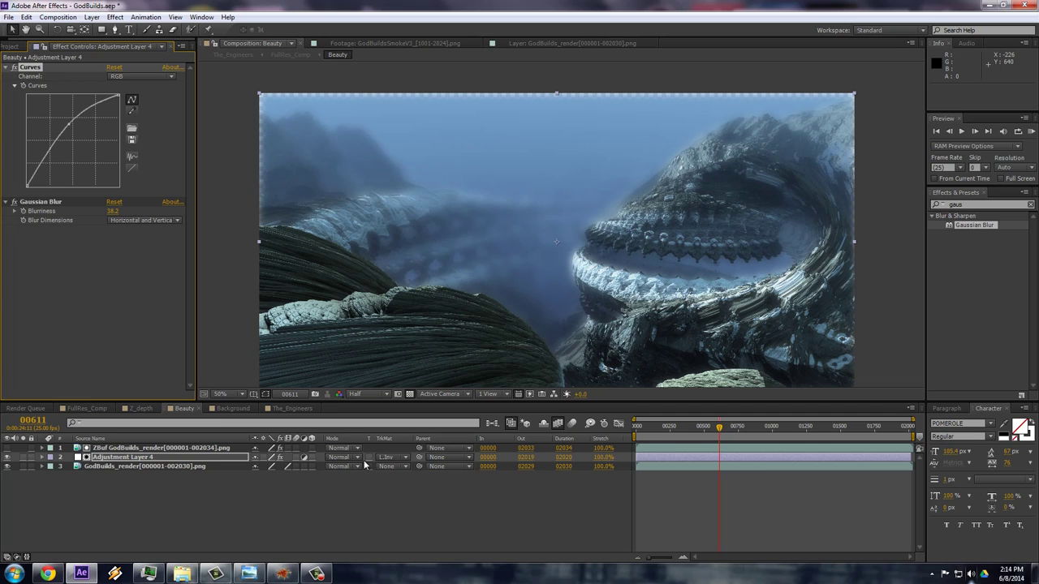
{"action": "left_click", "coordinate": [357, 457]}
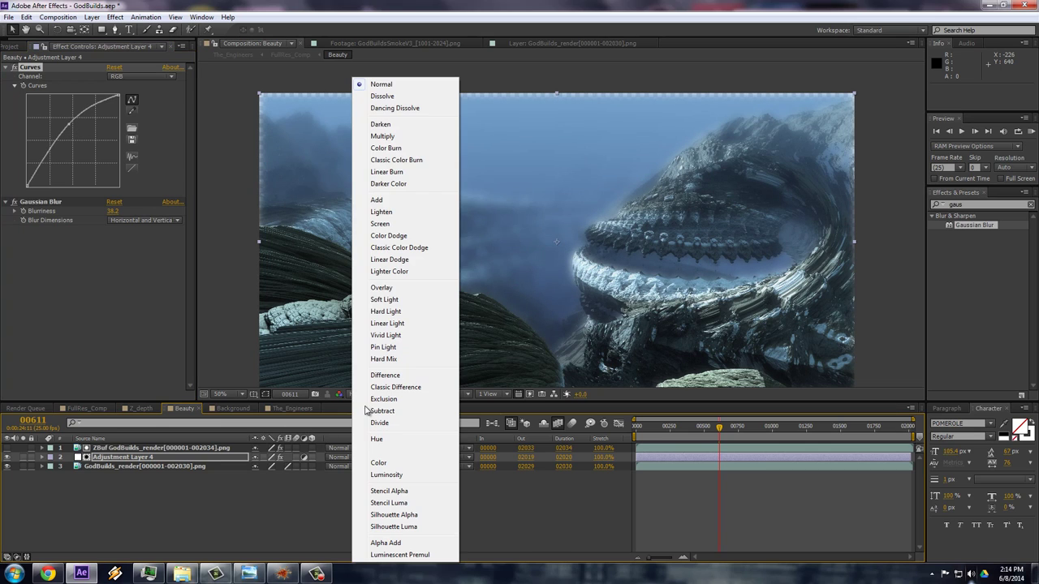
{"action": "left_click", "coordinate": [393, 225]}
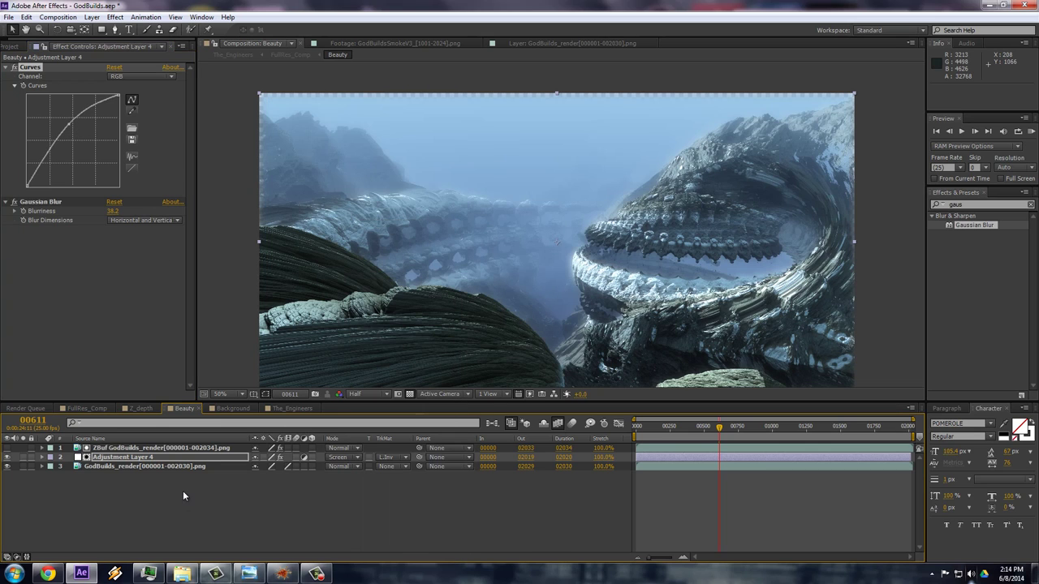
Compare the image with and without the screened blur layer, leave it shown, and inspect the glow around the distant structures.
{"action": "left_click", "coordinate": [7, 458]}
{"action": "left_click", "coordinate": [8, 457]}
{"action": "left_click", "coordinate": [7, 457]}
{"action": "left_click", "coordinate": [8, 457]}
{"action": "scroll", "coordinate": [528, 247], "scroll_direction": "up", "scroll_amount": 2}
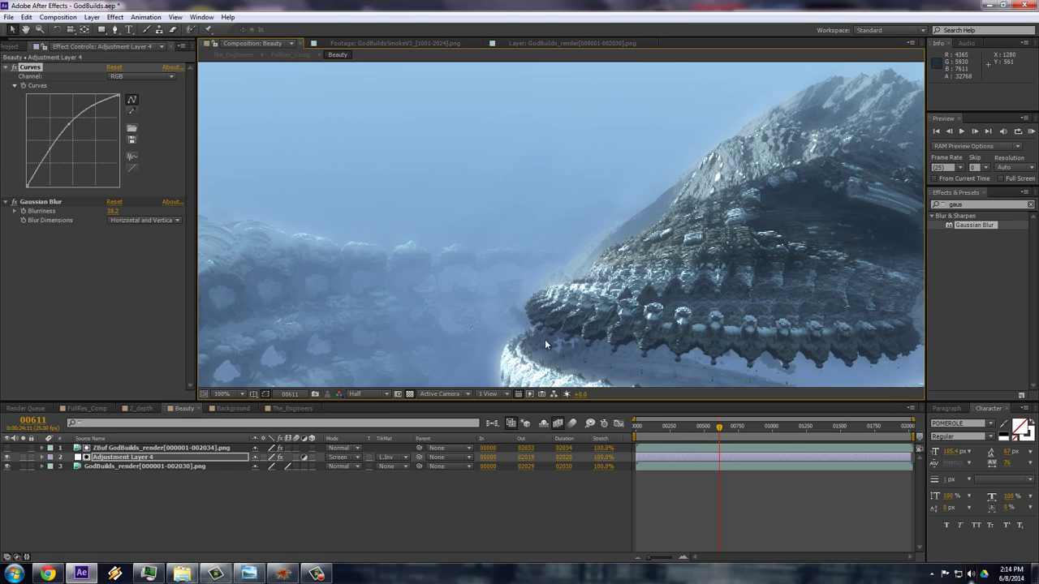
{"action": "left_click_drag", "start_coordinate": [545, 339], "coordinate": [595, 291]}
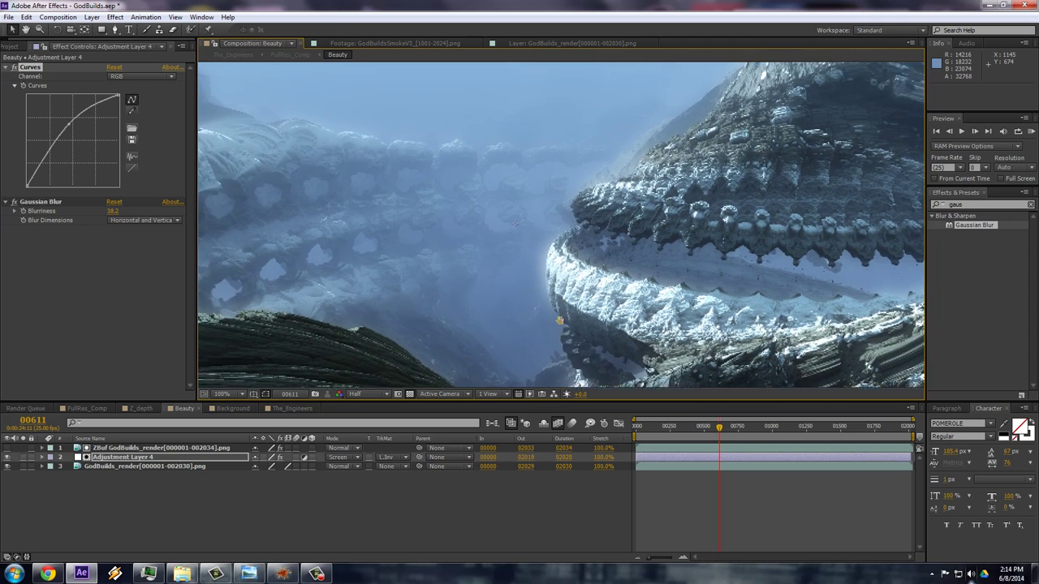
{"action": "scroll", "coordinate": [553, 276], "scroll_direction": "down", "scroll_amount": 2}
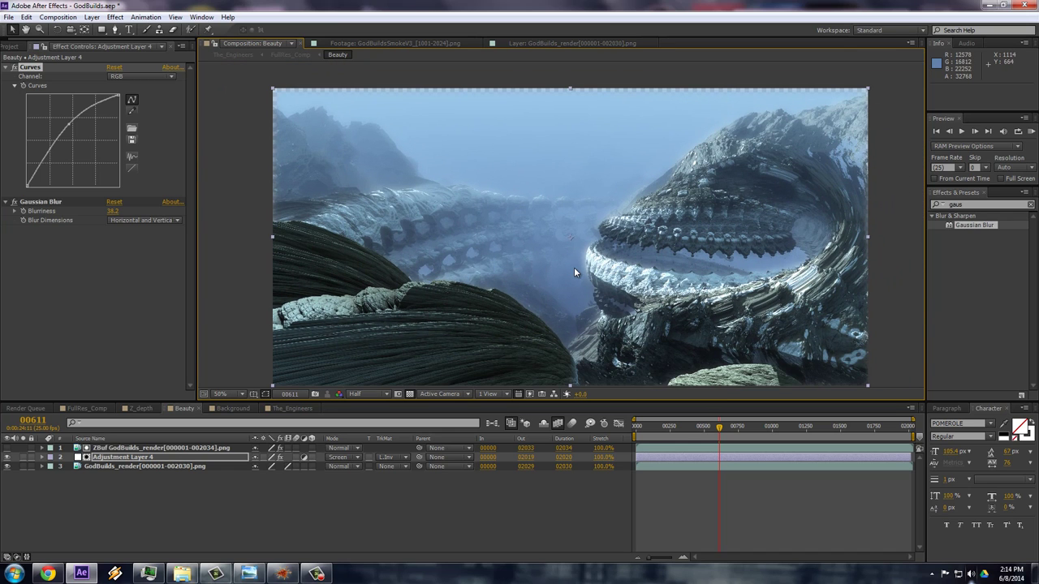
Compare the distant haze with the adjustment layer's Gaussian Blur off and on, leaving the blur enabled.
{"action": "scroll", "coordinate": [573, 267], "scroll_direction": "up", "scroll_amount": 2}
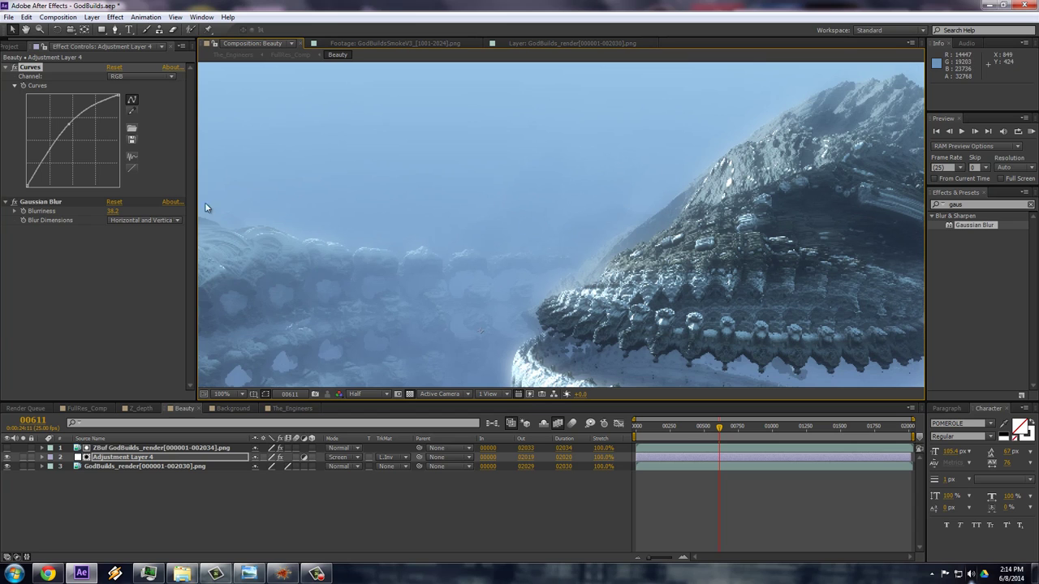
{"action": "left_click", "coordinate": [15, 202]}
{"action": "left_click", "coordinate": [14, 202]}
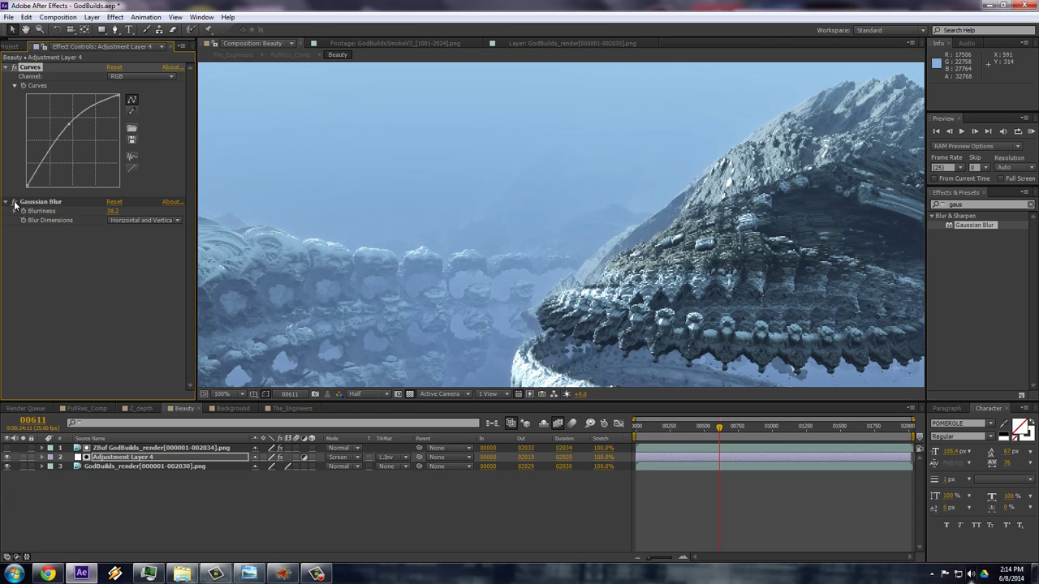
{"action": "left_click", "coordinate": [15, 203]}
{"action": "left_click", "coordinate": [15, 203]}
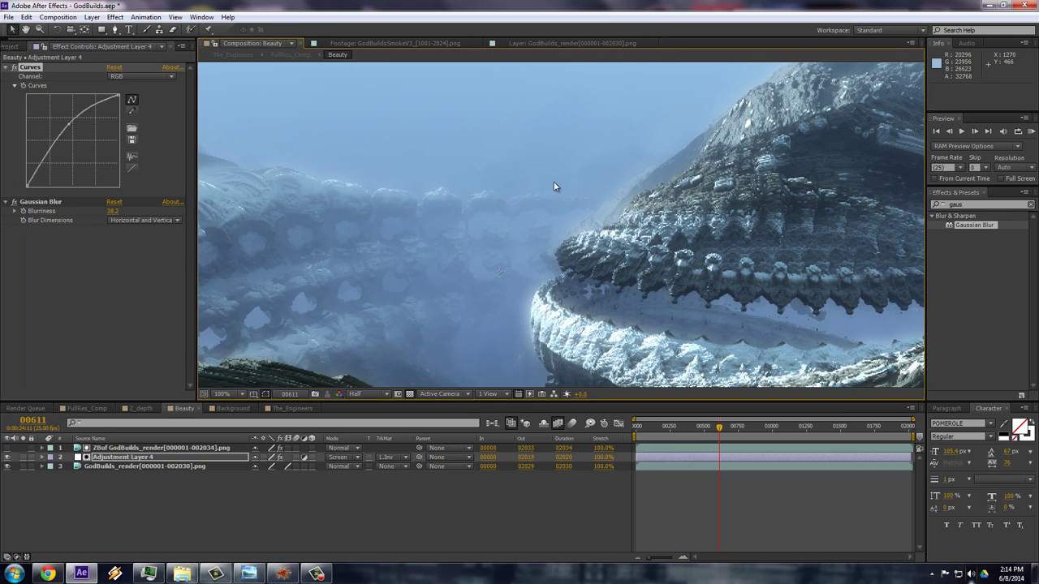
Set the adjustment layer to No Track Matte and inspect the glow across the whole image up close.
{"action": "left_click", "coordinate": [136, 448]}
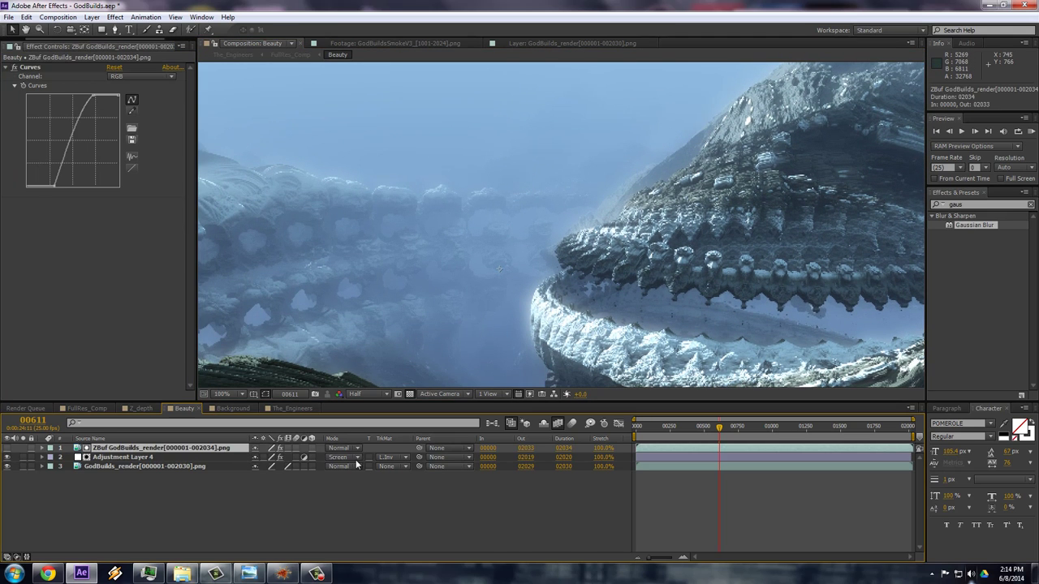
{"action": "scroll", "coordinate": [516, 243], "scroll_direction": "down", "scroll_amount": 2}
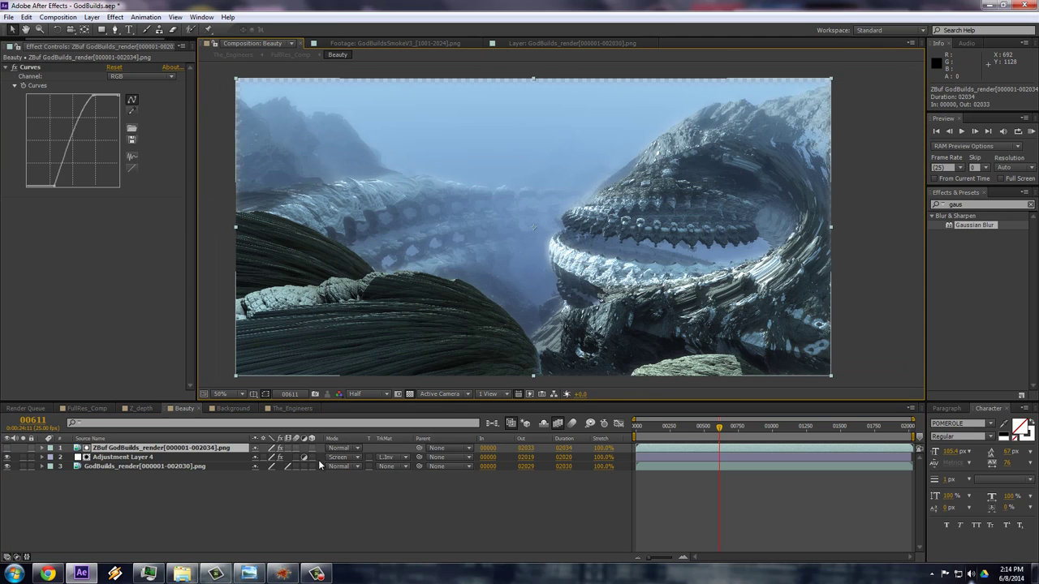
{"action": "left_click", "coordinate": [387, 458]}
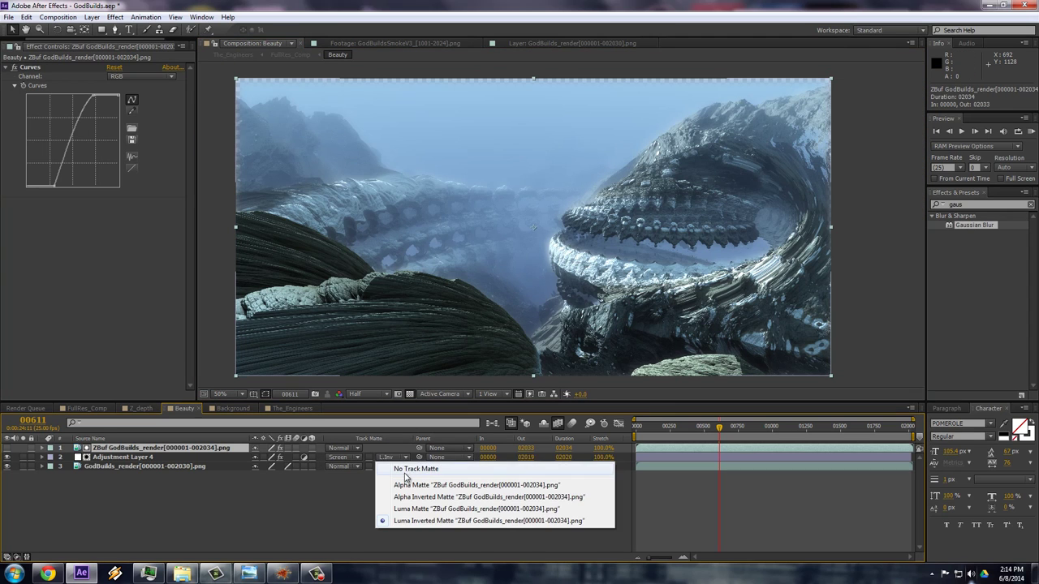
{"action": "left_click", "coordinate": [406, 471]}
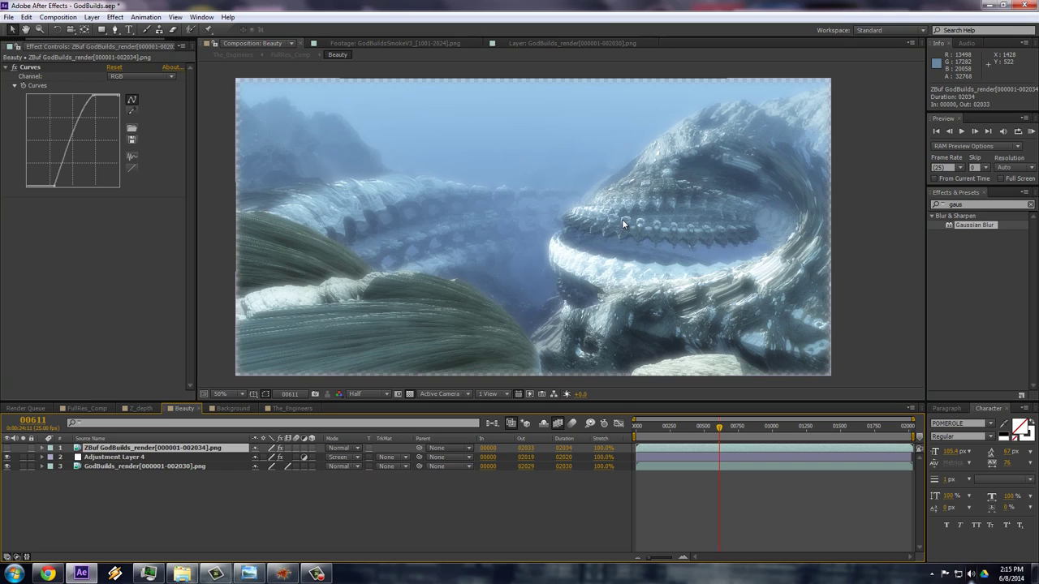
{"action": "scroll", "coordinate": [621, 219], "scroll_direction": "up", "scroll_amount": 2}
{"action": "scroll", "coordinate": [671, 219], "scroll_direction": "down", "scroll_amount": 2}
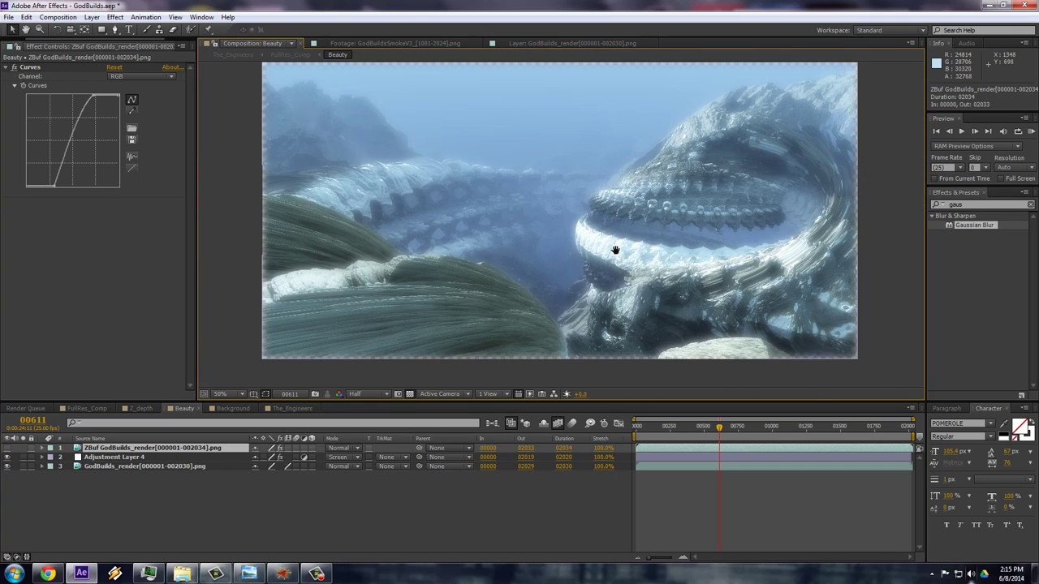
{"action": "scroll", "coordinate": [617, 251], "scroll_direction": "up", "scroll_amount": 3}
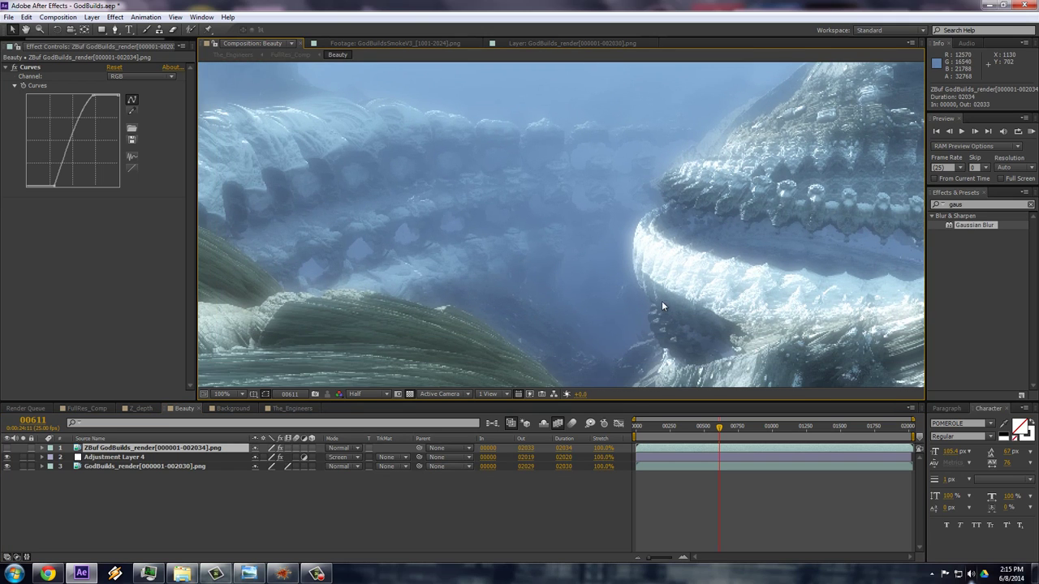
{"action": "scroll", "coordinate": [616, 260], "scroll_direction": "up", "scroll_amount": 2}
{"action": "scroll", "coordinate": [674, 268], "scroll_direction": "down", "scroll_amount": 3}
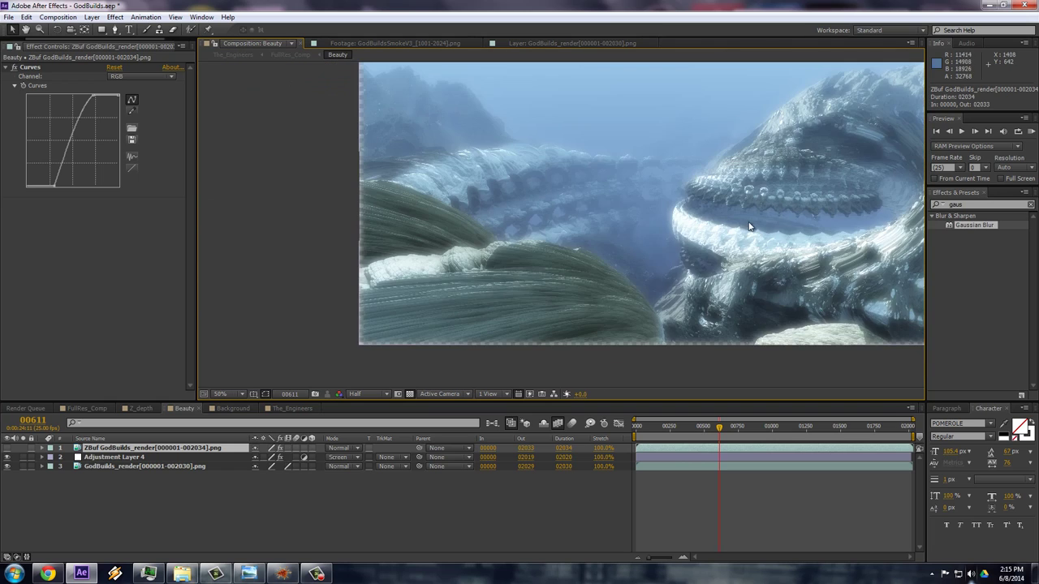
{"action": "scroll", "coordinate": [611, 276], "scroll_direction": "up", "scroll_amount": 3}
{"action": "scroll", "coordinate": [644, 268], "scroll_direction": "down", "scroll_amount": 1}
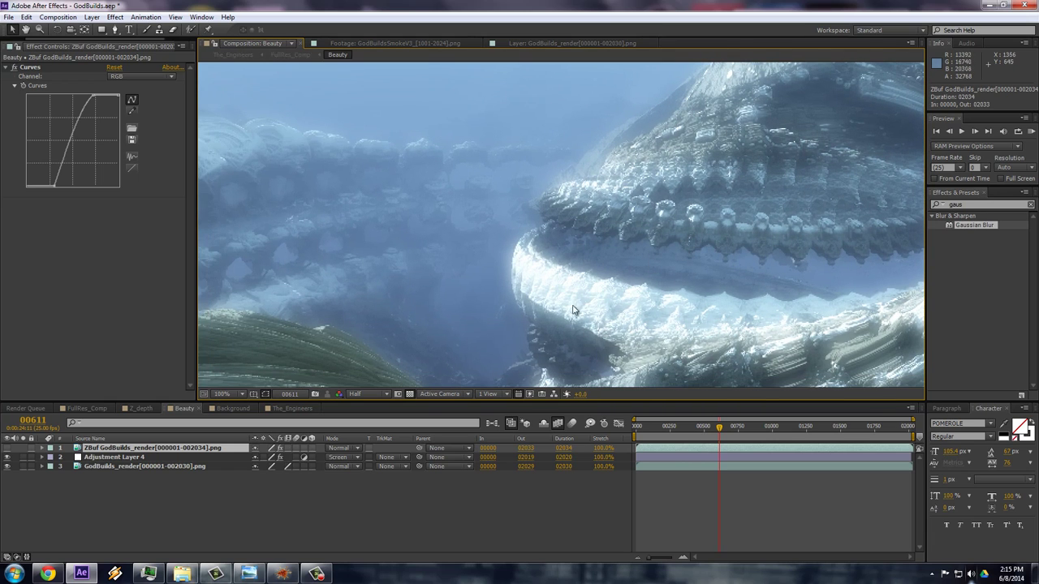
Try the ZBuf layer as a Luma Matte for the glow, and return the track matte to Luma Inverted Matte.
{"action": "left_click", "coordinate": [407, 459]}
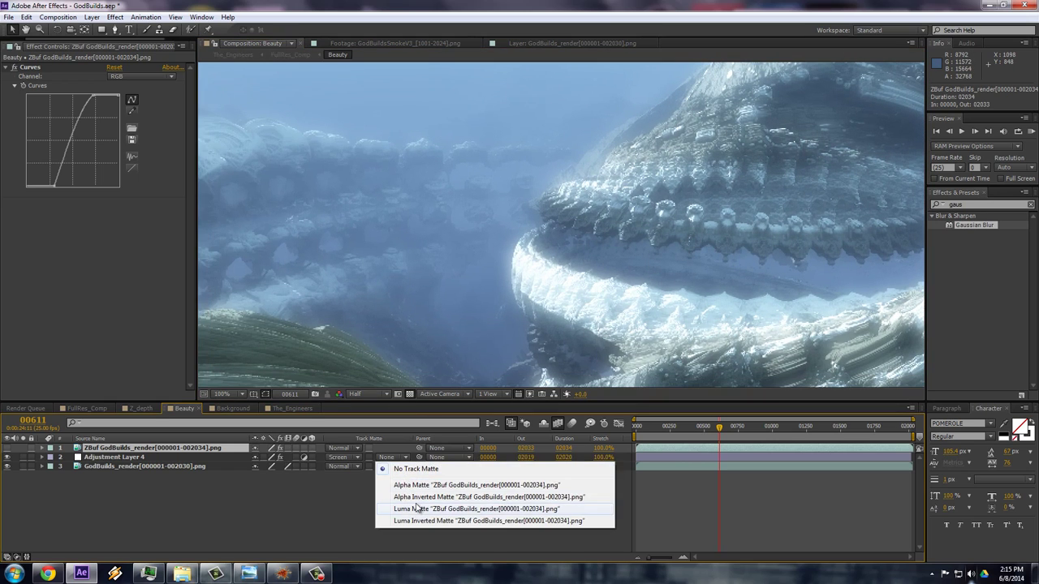
{"action": "left_click", "coordinate": [416, 505]}
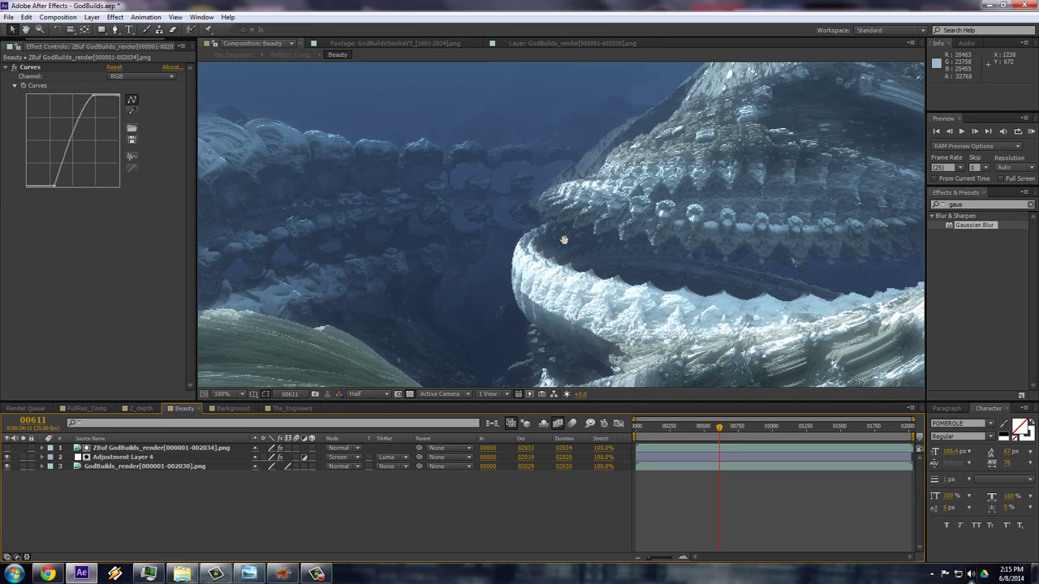
{"action": "scroll", "coordinate": [477, 173], "scroll_direction": "down", "scroll_amount": 3}
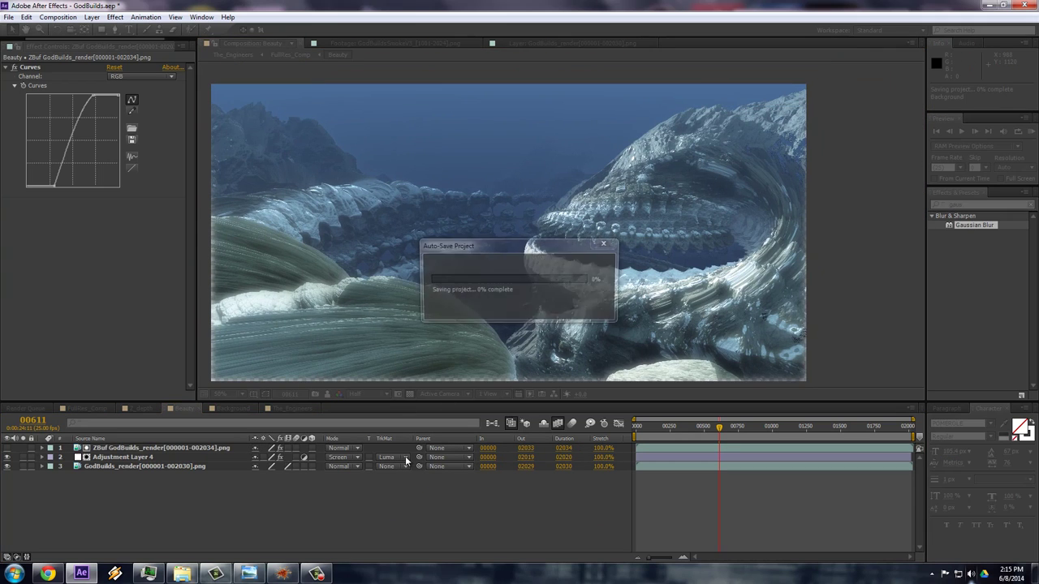
{"action": "left_click", "coordinate": [405, 457]}
{"action": "left_click", "coordinate": [422, 520]}
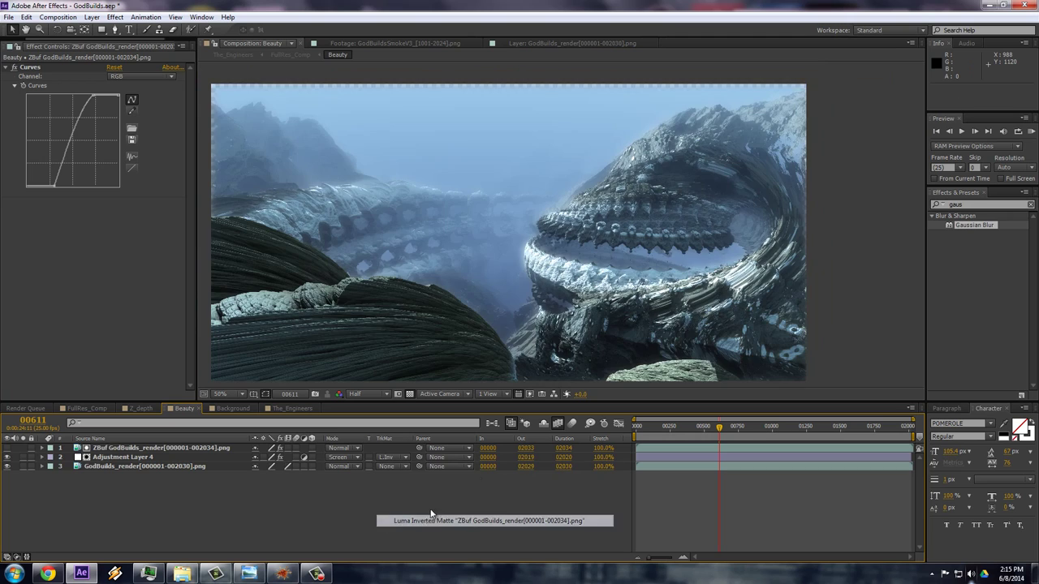
{"action": "left_click_drag", "start_coordinate": [489, 347], "coordinate": [591, 368]}
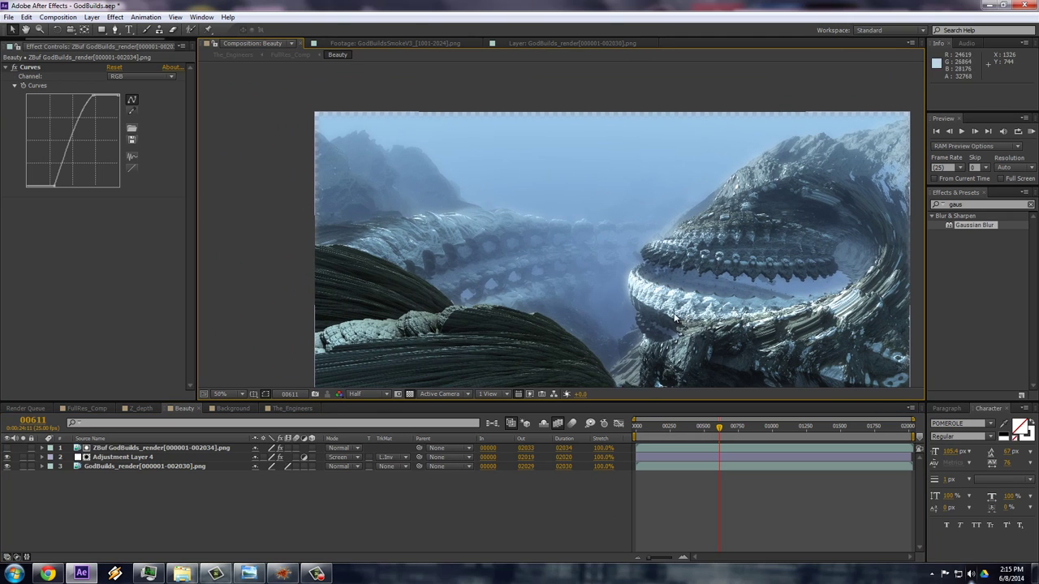
{"action": "left_click_drag", "start_coordinate": [607, 267], "coordinate": [599, 229]}
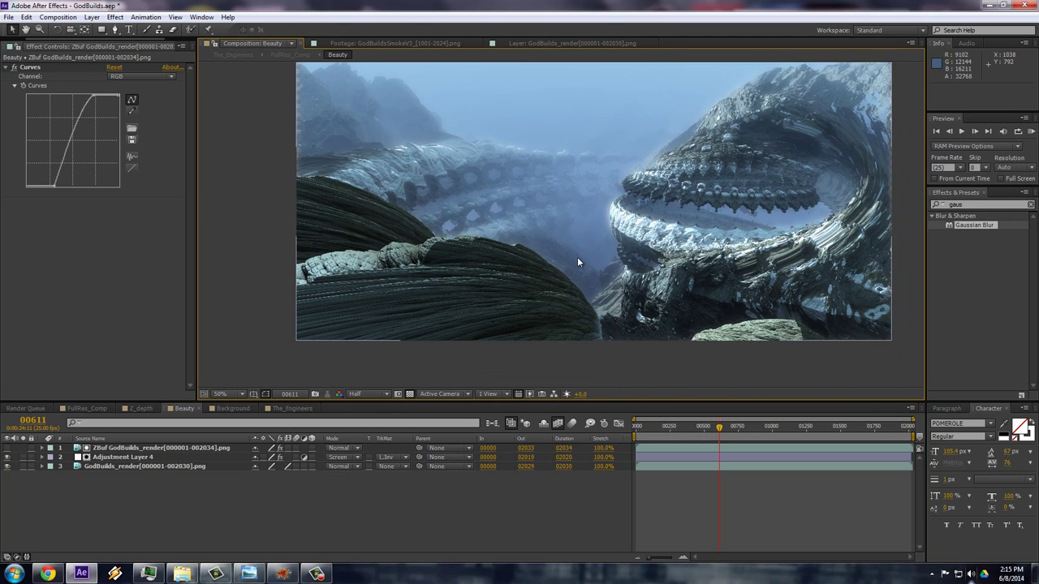
Add an adjustment layer on top with Color Balance: Shadow Red -2, Shadow Green 23, Midtone Green -10, Hilight Green 1, Hilight Blue 5.
{"action": "left_click", "coordinate": [185, 448]}
{"action": "key", "text": "ctrl+alt+y"}
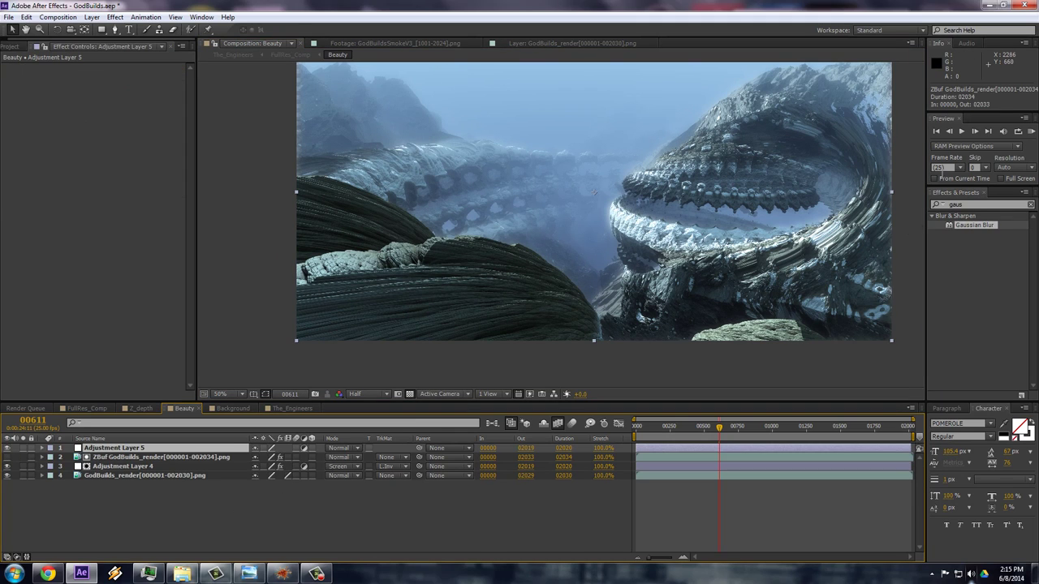
{"action": "left_click", "coordinate": [970, 204]}
{"action": "type", "text": "col"}
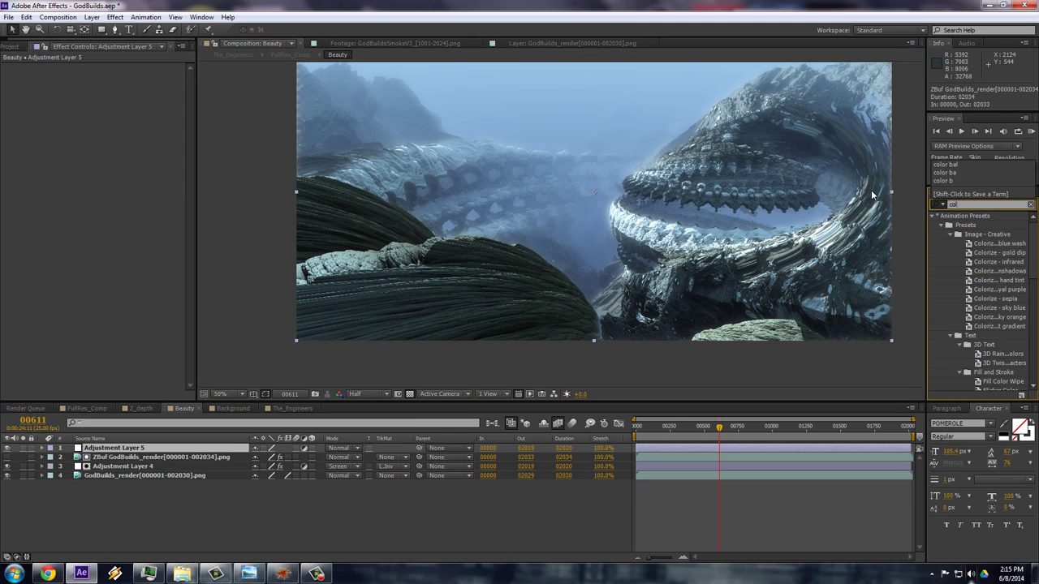
{"action": "type", "text": "or bal"}
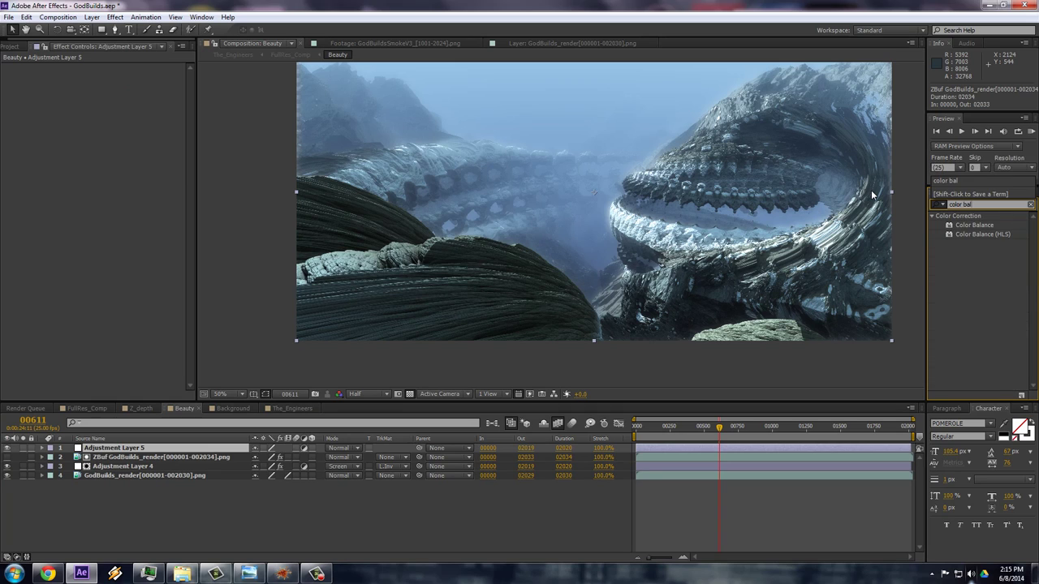
{"action": "double_click", "coordinate": [977, 225]}
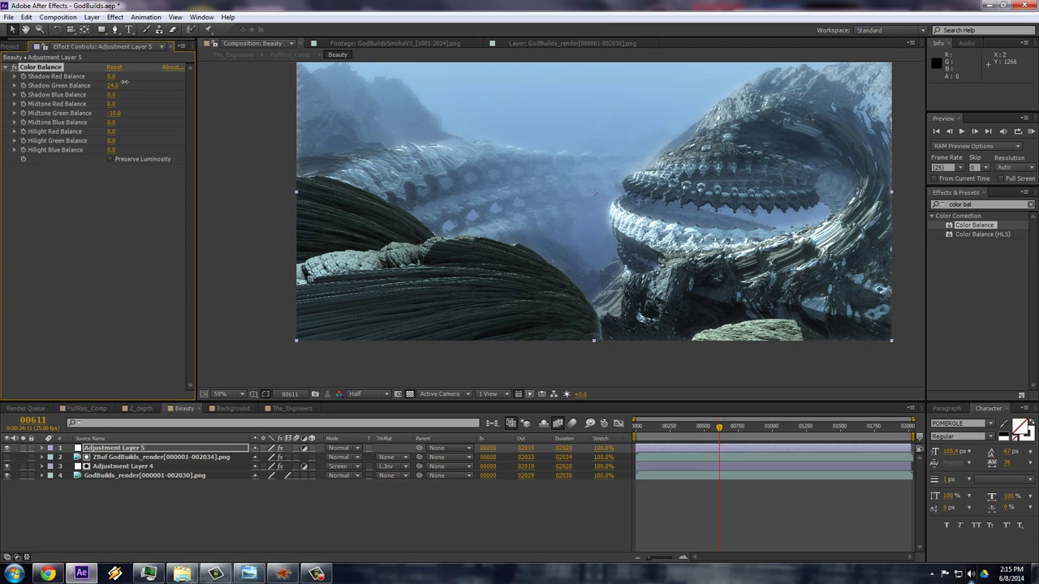
{"action": "left_click_drag", "start_coordinate": [125, 81], "coordinate": [120, 73]}
{"action": "left_click_drag", "start_coordinate": [112, 144], "coordinate": [114, 141]}
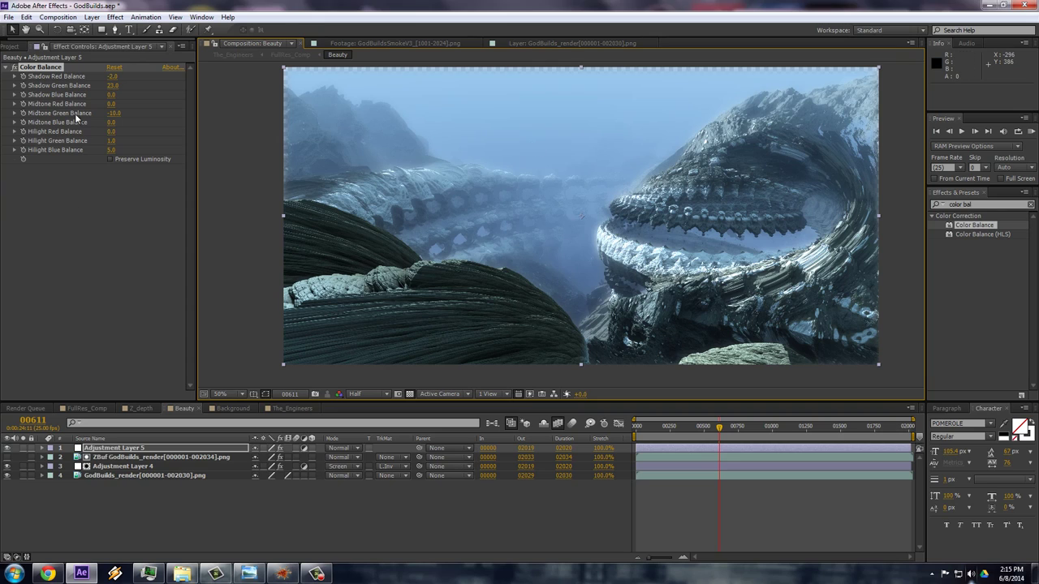
View The_Engineers composition, and reopen GodBuilds.aep from the recent projects without saving the changes.
{"action": "left_click", "coordinate": [290, 409]}
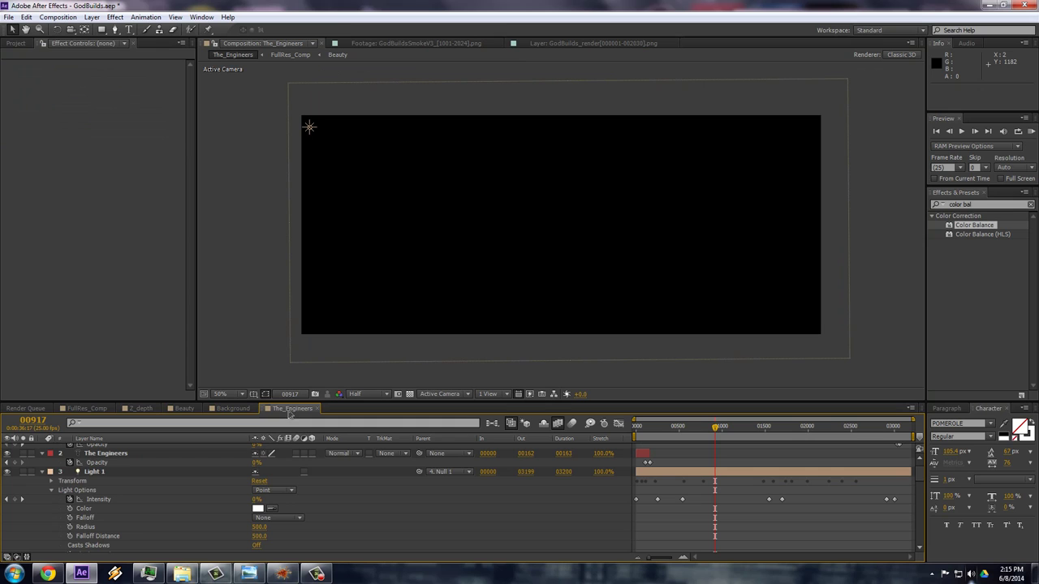
{"action": "left_click", "coordinate": [41, 473]}
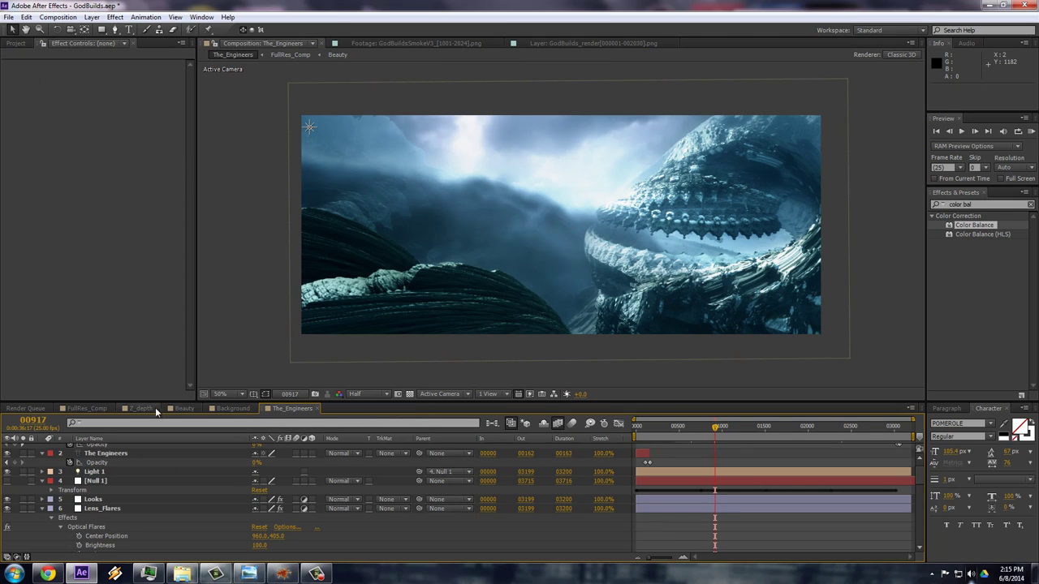
{"action": "left_click", "coordinate": [8, 17]}
{"action": "mouse_move", "coordinate": [65, 54]}
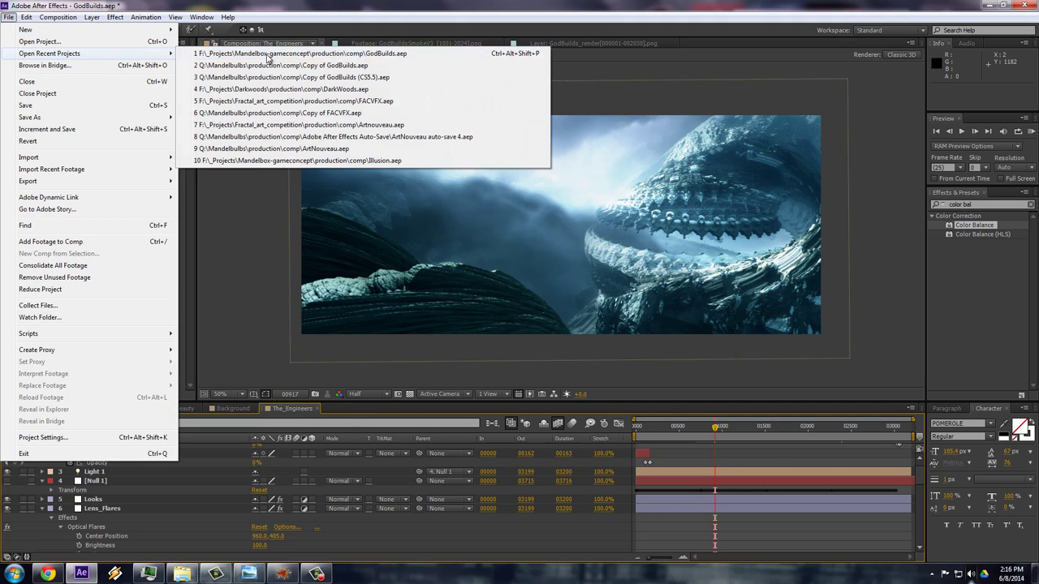
{"action": "left_click", "coordinate": [329, 54]}
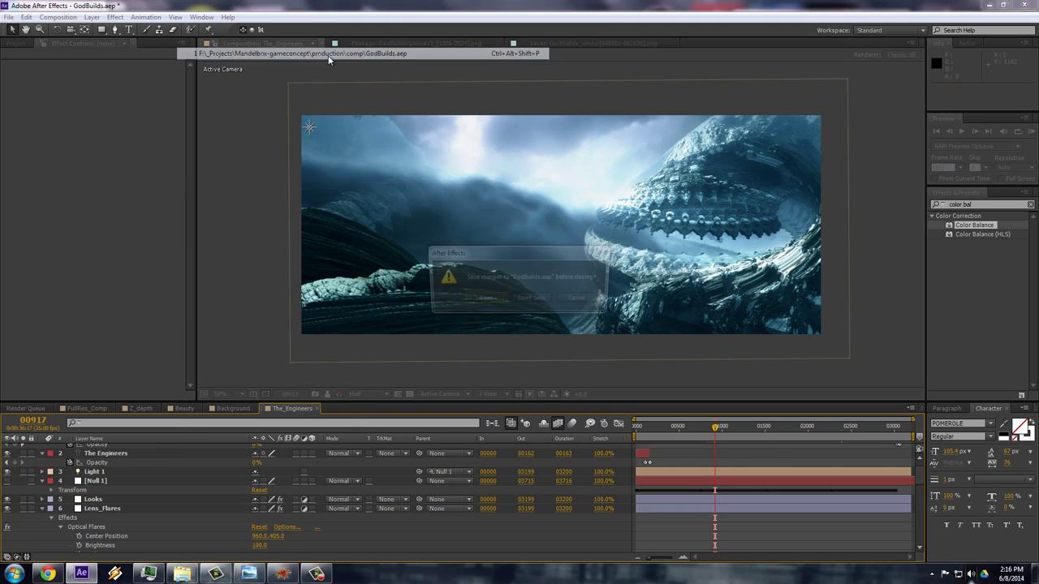
{"action": "left_click", "coordinate": [539, 300]}
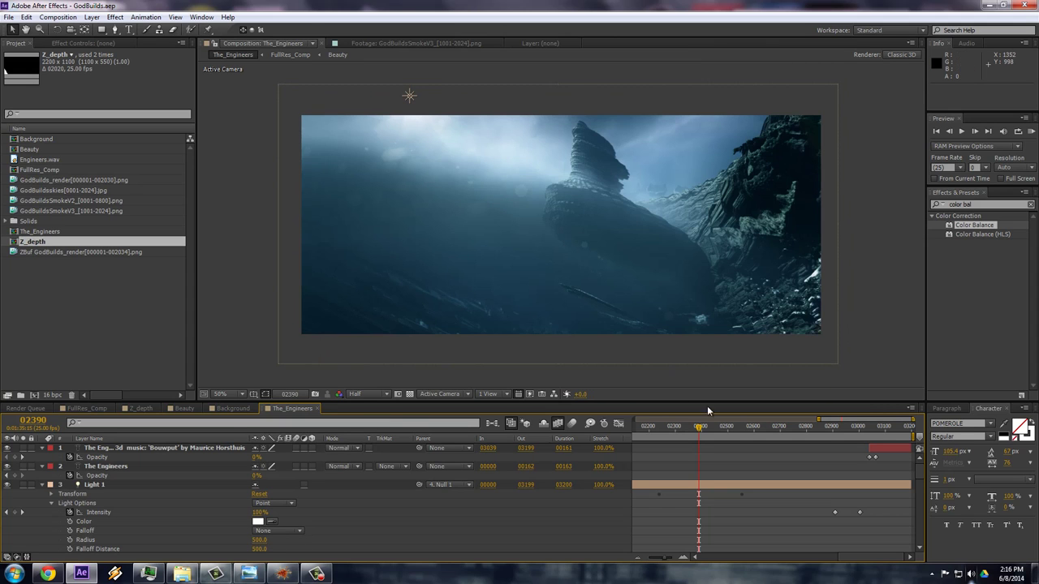
Show the full time range of The_Engineers and view the graded shot at frames 1031 and 654.
{"action": "left_click_drag", "start_coordinate": [817, 420], "coordinate": [635, 420]}
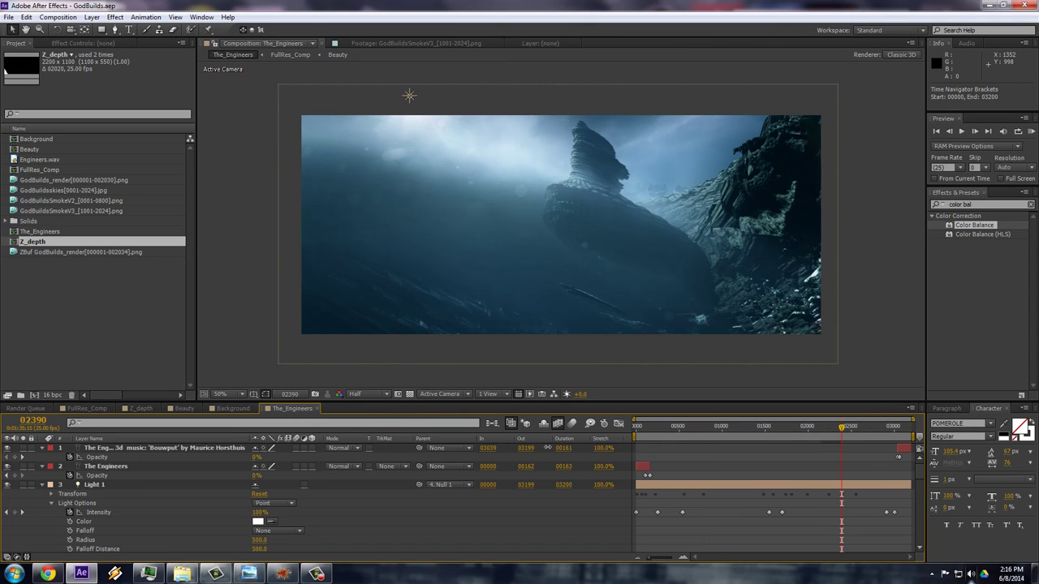
{"action": "left_click", "coordinate": [724, 426]}
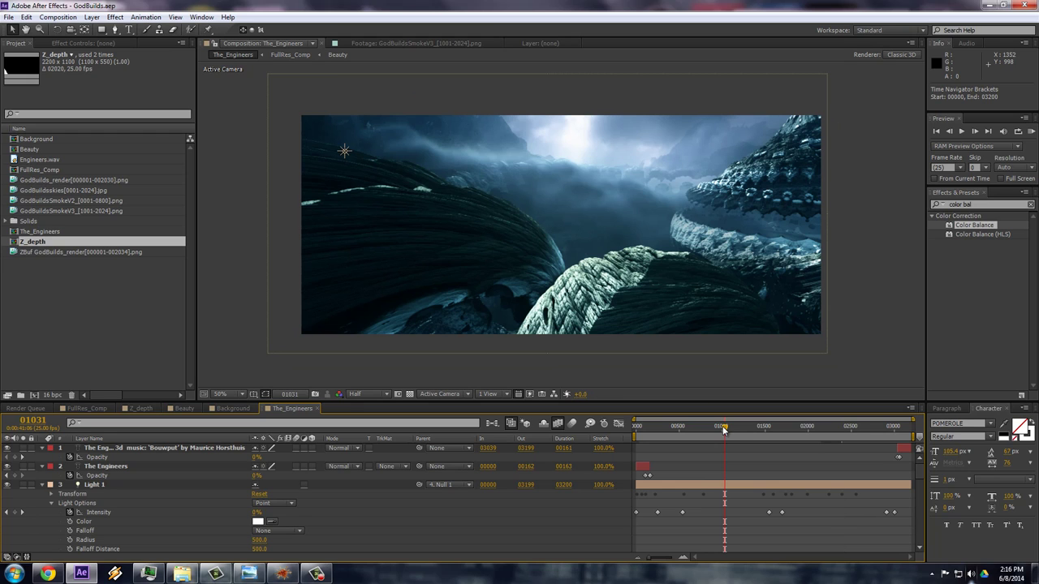
{"action": "left_click", "coordinate": [692, 428]}
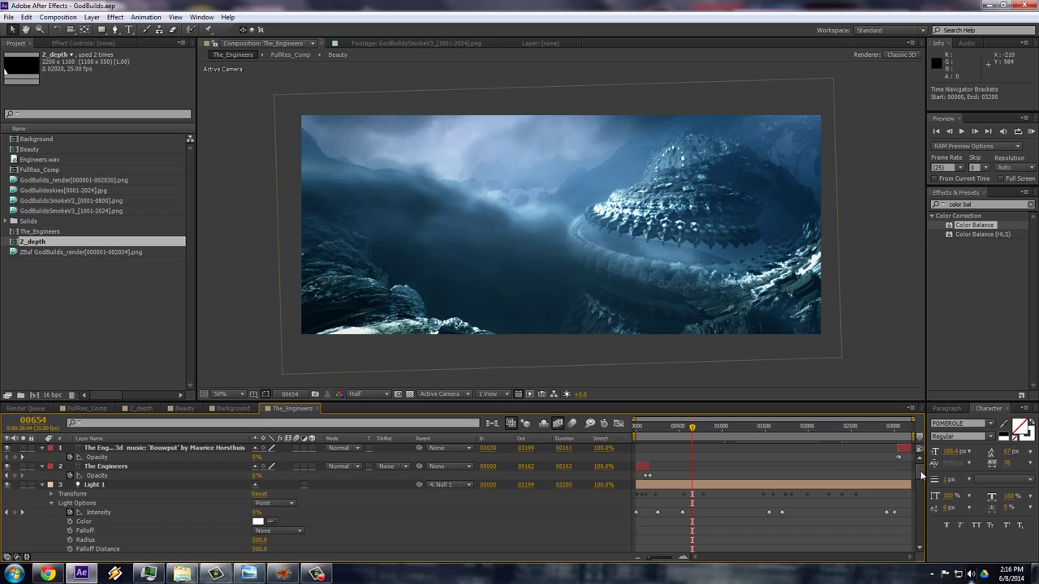
Compare the image with the Looks layer hidden and shown, leaving the layer visible.
{"action": "scroll", "coordinate": [920, 479], "scroll_direction": "down", "scroll_amount": 5}
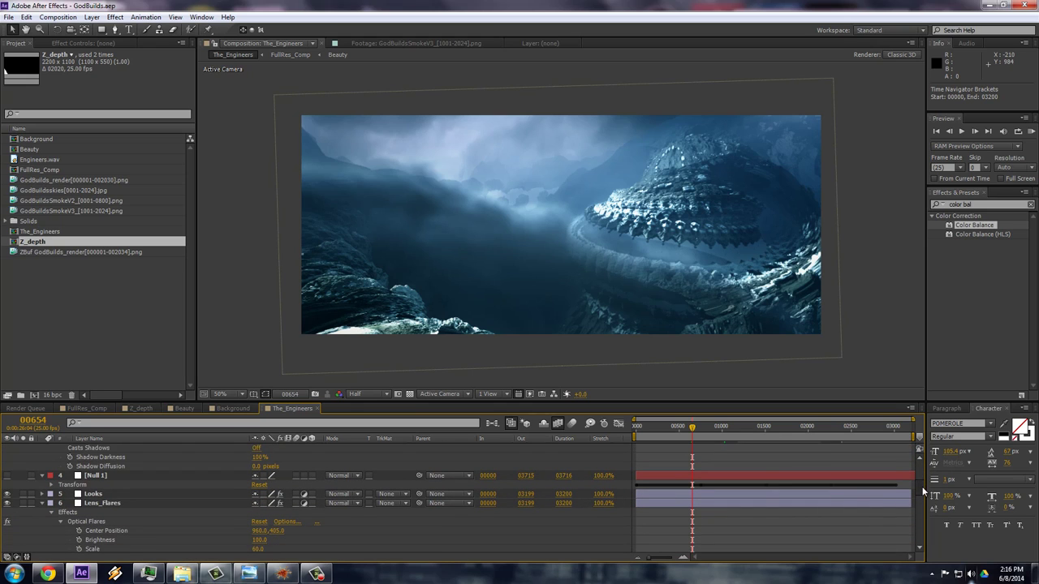
{"action": "scroll", "coordinate": [921, 486], "scroll_direction": "down", "scroll_amount": 1}
{"action": "left_click", "coordinate": [99, 487]}
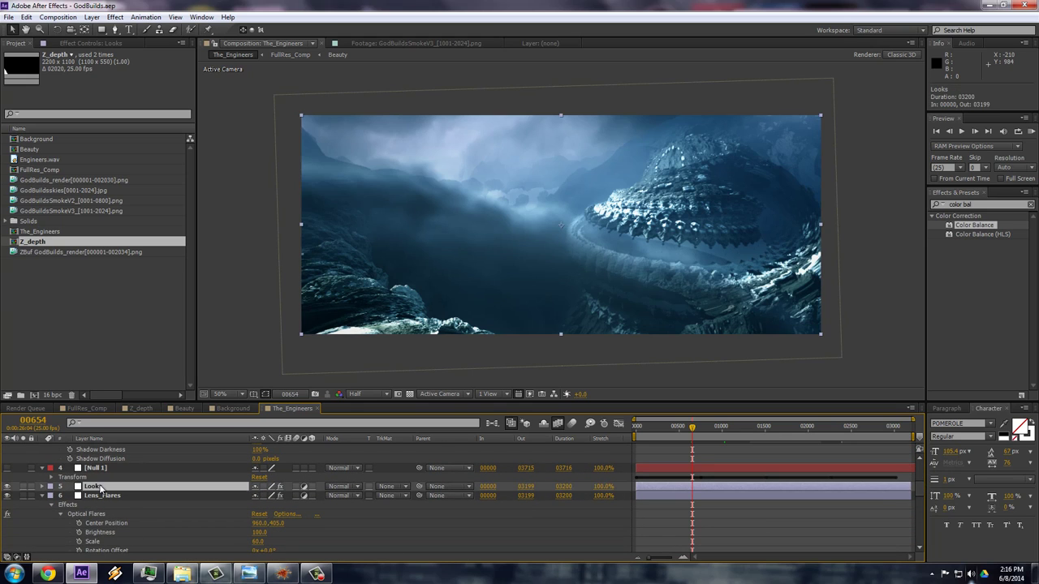
{"action": "left_click", "coordinate": [8, 487]}
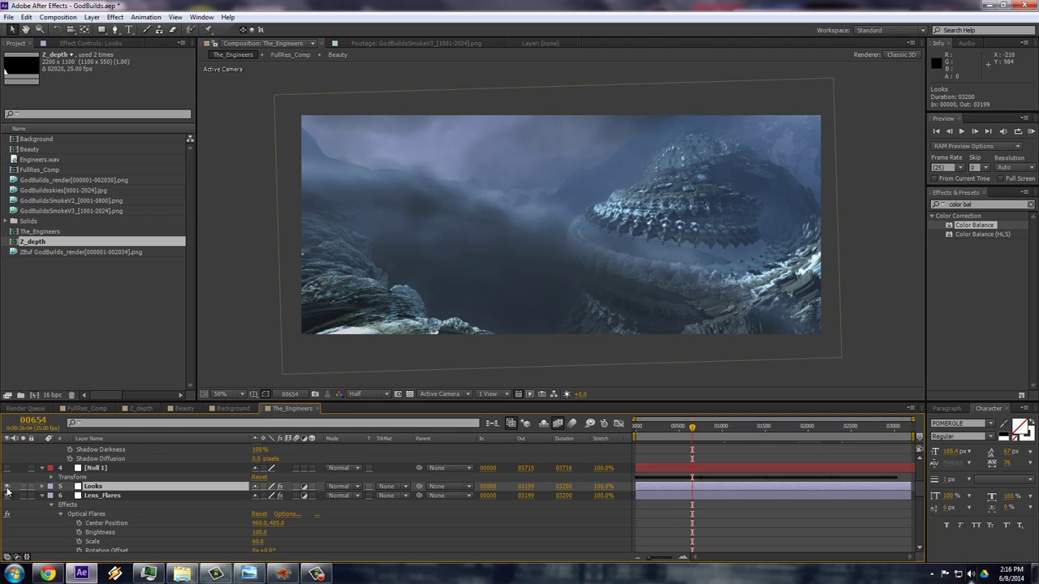
{"action": "left_click", "coordinate": [9, 487]}
{"action": "left_click", "coordinate": [96, 486]}
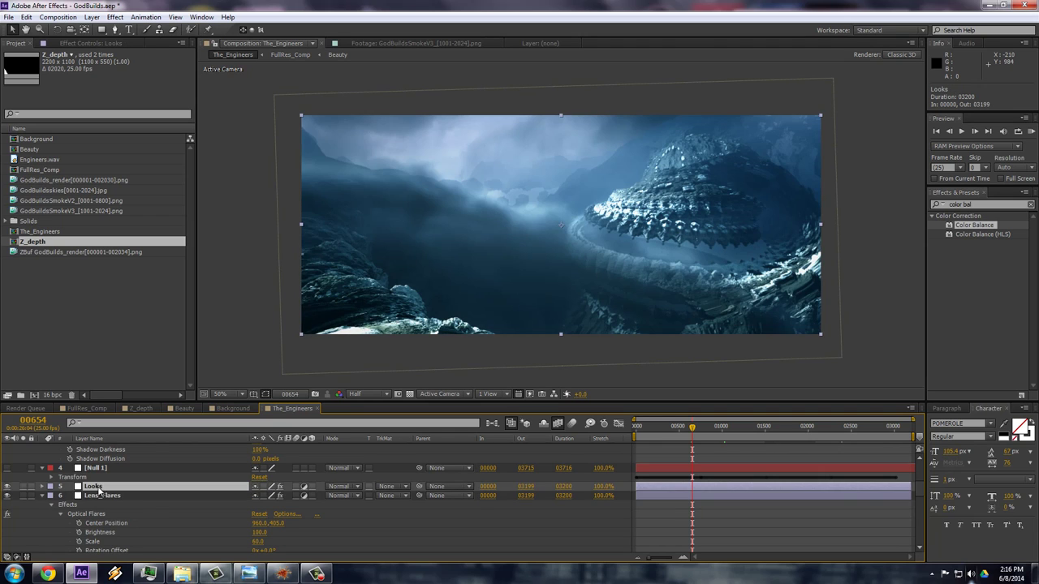
{"action": "key", "text": "Return"}
{"action": "left_click", "coordinate": [510, 420]}
{"action": "scroll", "coordinate": [921, 491], "scroll_direction": "up", "scroll_amount": 5}
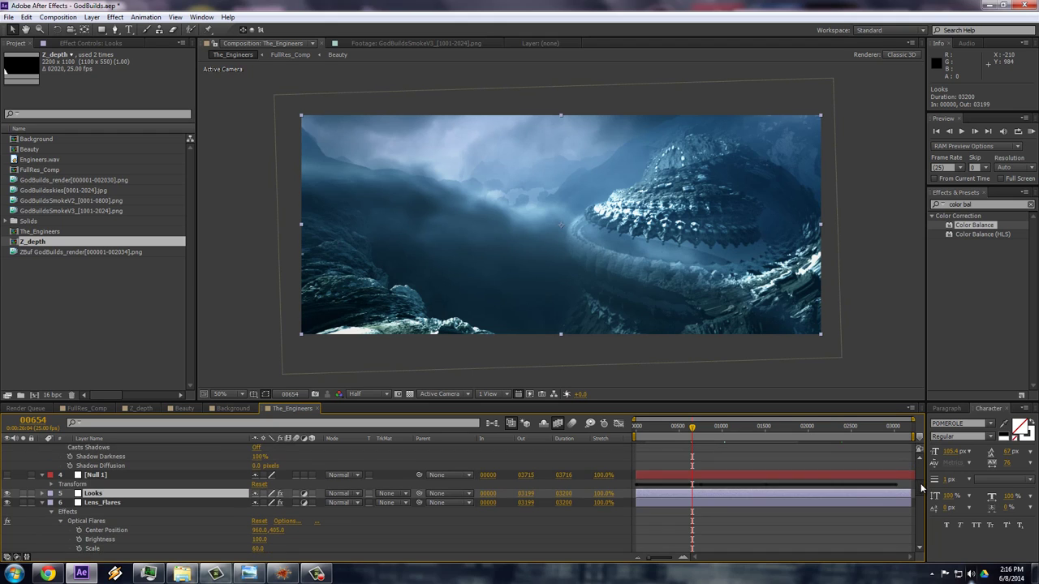
{"action": "scroll", "coordinate": [925, 477], "scroll_direction": "down", "scroll_amount": 2}
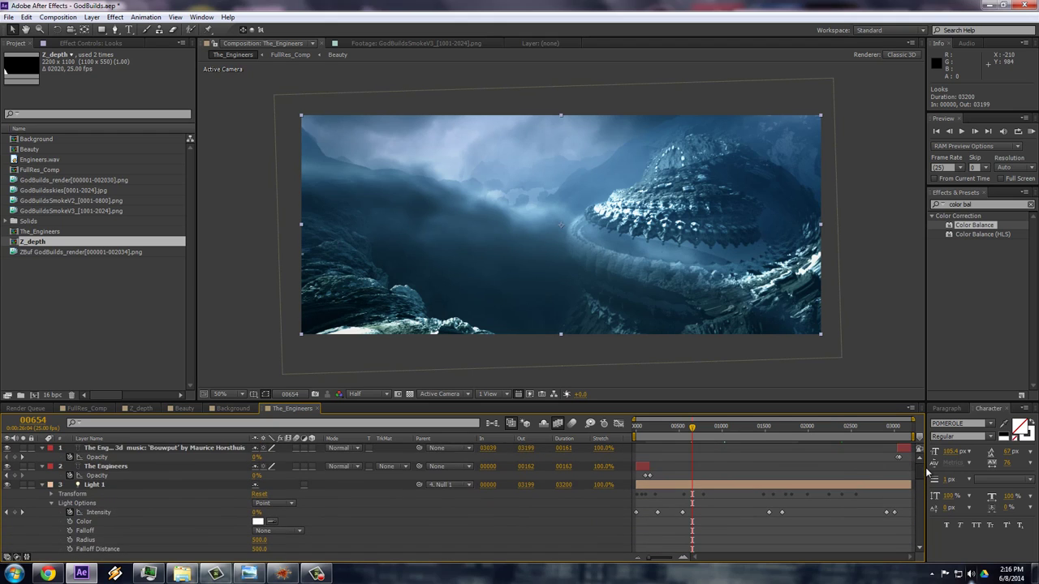
{"action": "scroll", "coordinate": [931, 467], "scroll_direction": "down", "scroll_amount": 3}
{"action": "scroll", "coordinate": [931, 466], "scroll_direction": "up", "scroll_amount": 3}
{"action": "scroll", "coordinate": [920, 474], "scroll_direction": "down", "scroll_amount": 3}
{"action": "scroll", "coordinate": [920, 466], "scroll_direction": "up", "scroll_amount": 3}
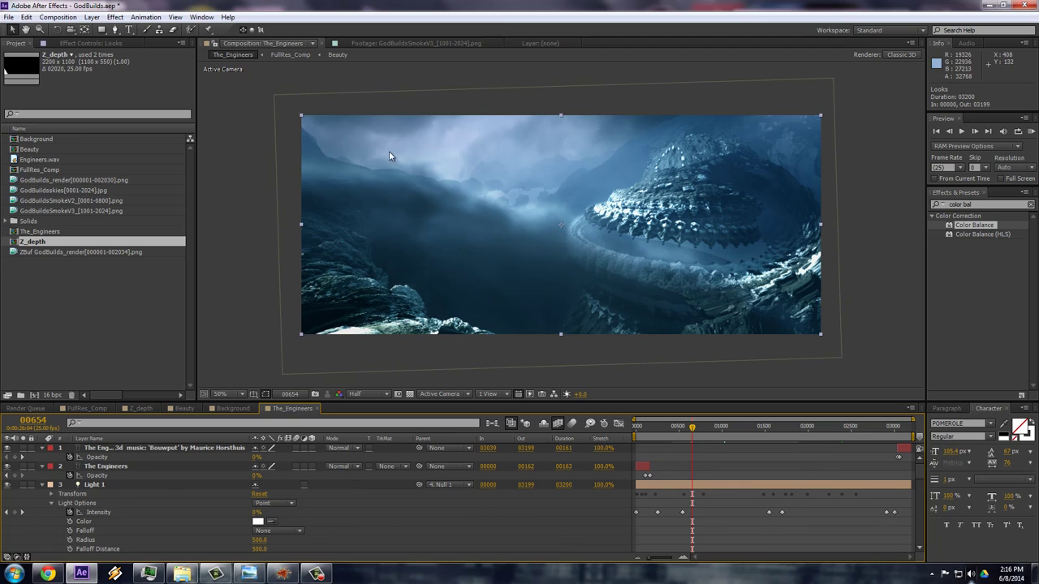
In FullRes_Comp, extend the work area to start at frame 230 and preview the animation.
{"action": "left_click", "coordinate": [96, 408]}
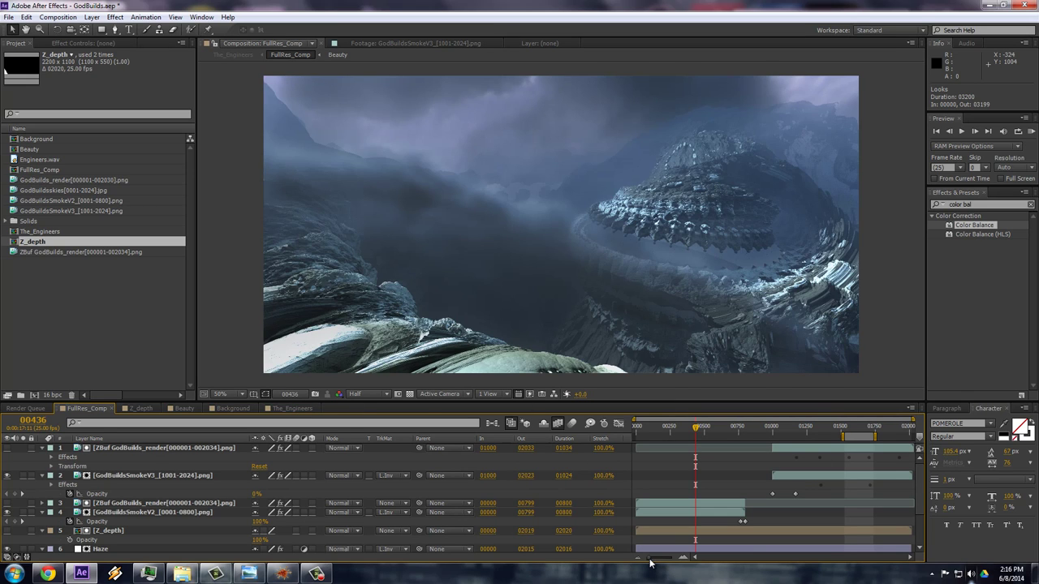
{"action": "left_click_drag", "start_coordinate": [533, 273], "coordinate": [543, 285]}
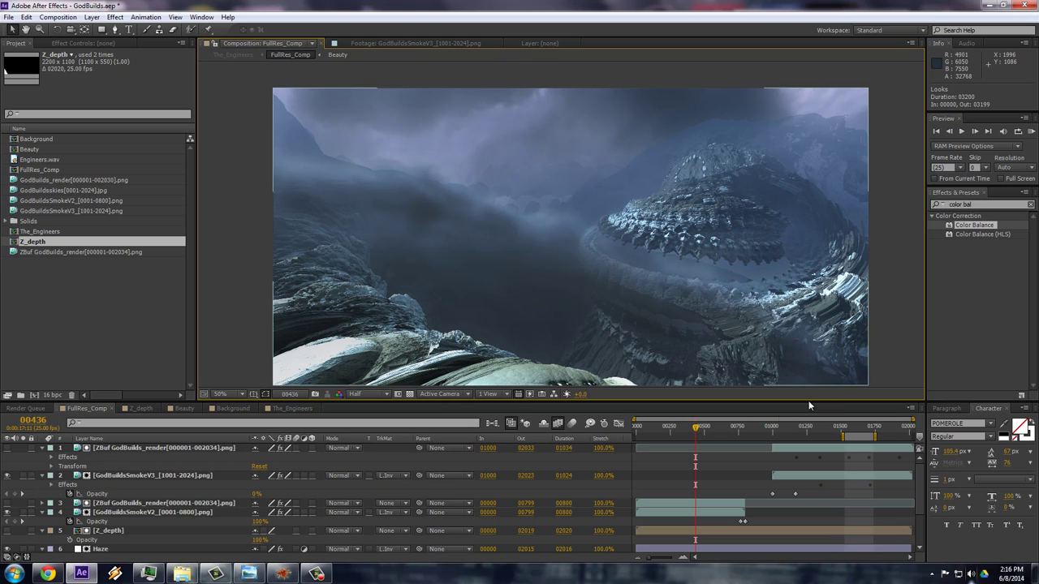
{"action": "left_click_drag", "start_coordinate": [692, 428], "coordinate": [667, 435]}
{"action": "key", "text": "KP_0"}
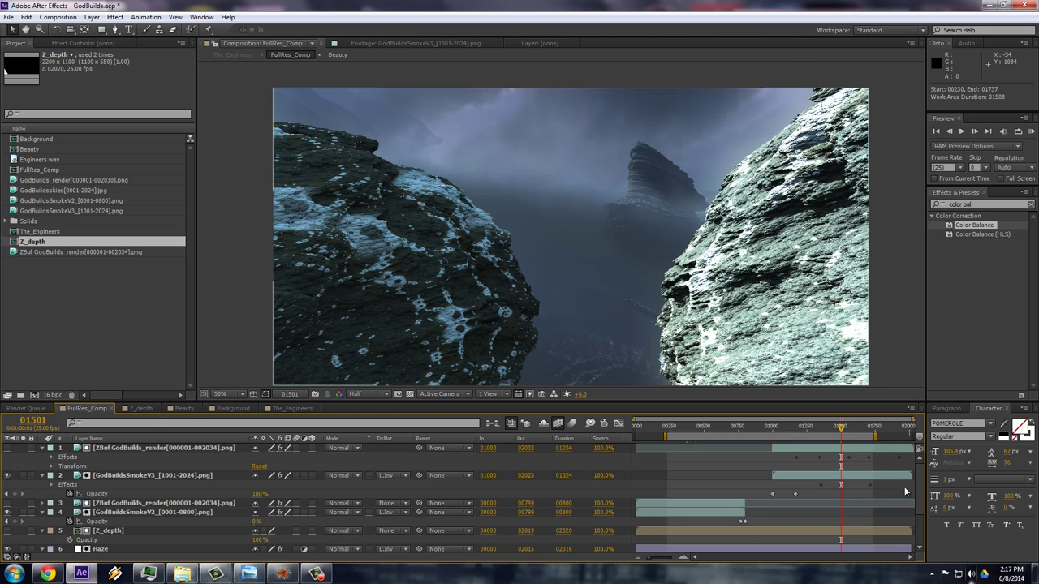
Open the Background composition and scrub through the sky sequence over its full length.
{"action": "left_click_drag", "start_coordinate": [918, 491], "coordinate": [921, 527]}
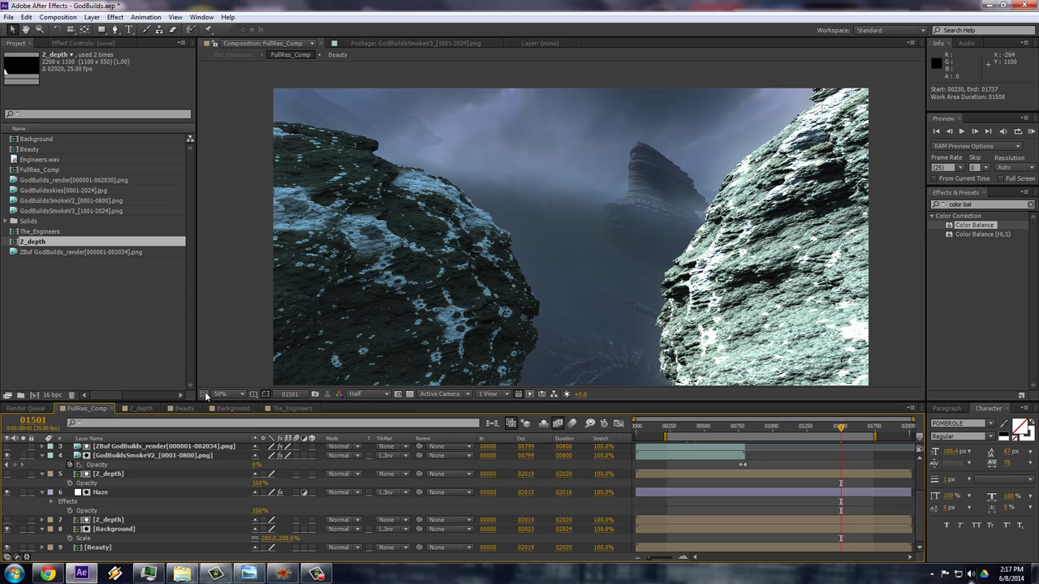
{"action": "left_click", "coordinate": [232, 408]}
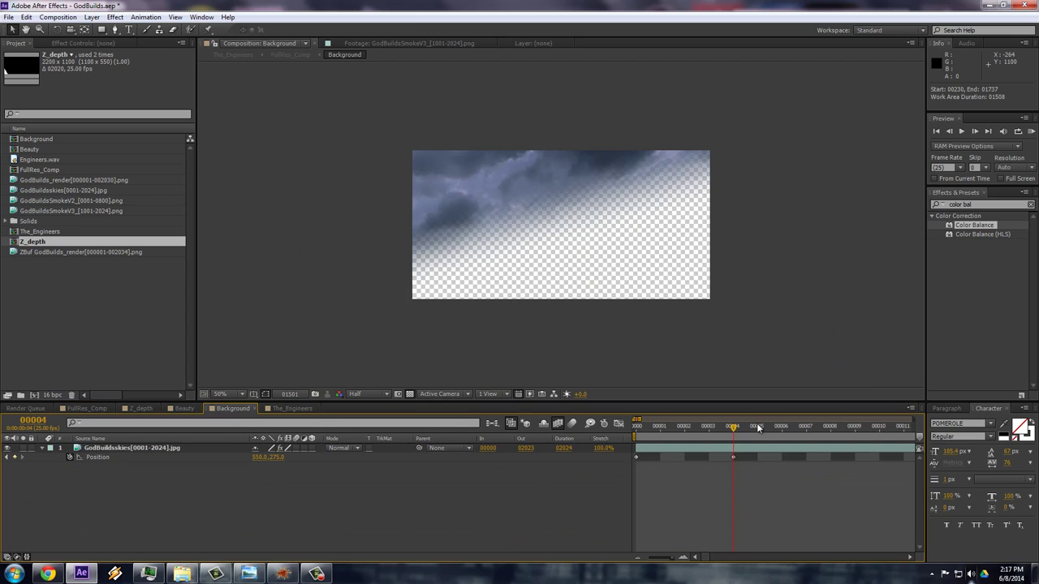
{"action": "left_click_drag", "start_coordinate": [758, 428], "coordinate": [722, 425]}
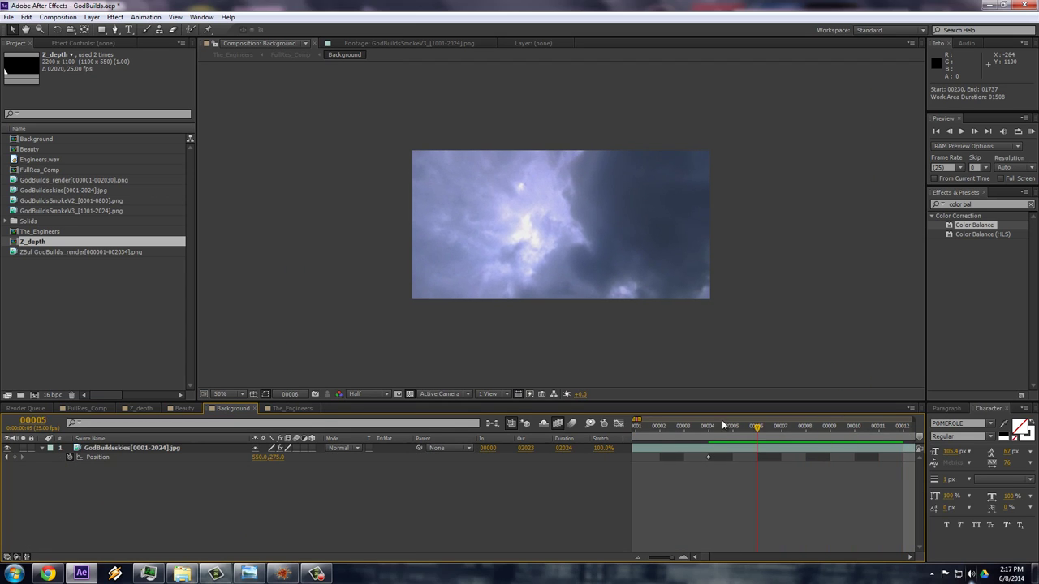
{"action": "left_click_drag", "start_coordinate": [674, 561], "coordinate": [600, 560]}
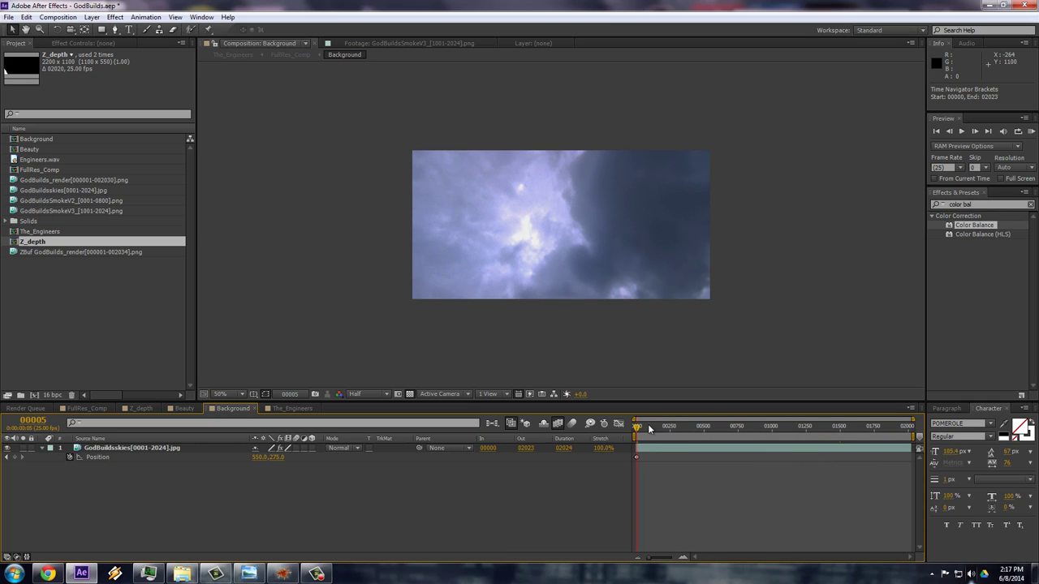
{"action": "left_click_drag", "start_coordinate": [649, 429], "coordinate": [912, 428]}
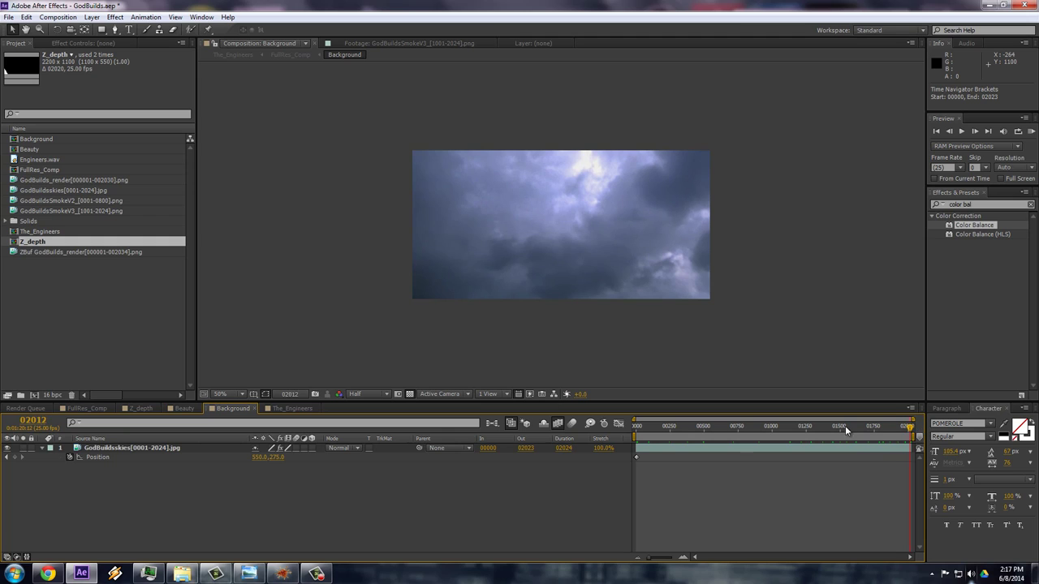
{"action": "left_click_drag", "start_coordinate": [778, 428], "coordinate": [658, 428]}
Solo the GodBuildsSmokeV2 layer in FullRes_Comp, play its depth-matted smoke in motion, and turn the solo off.
{"action": "left_click", "coordinate": [89, 409]}
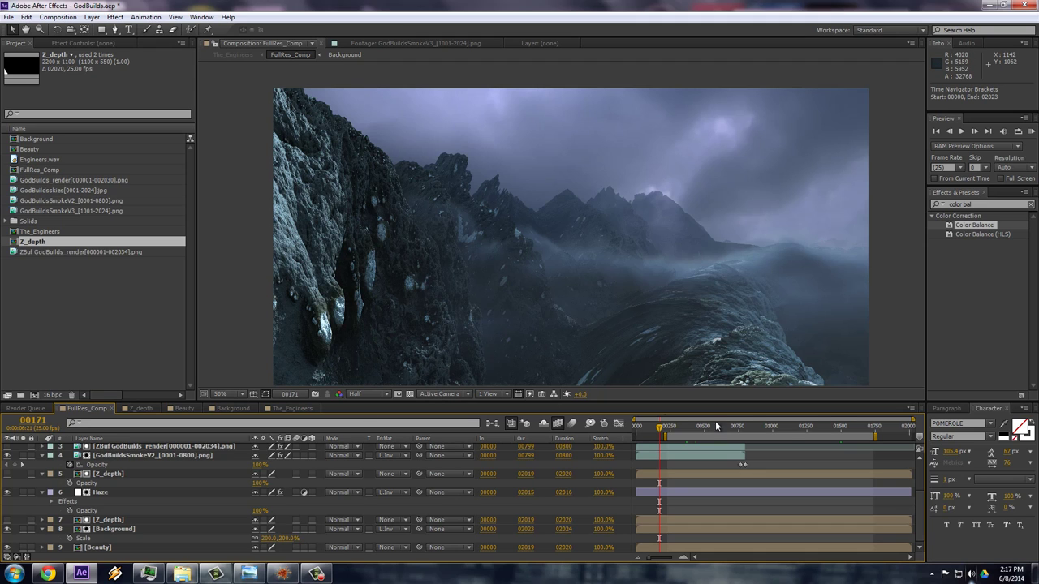
{"action": "left_click_drag", "start_coordinate": [918, 505], "coordinate": [921, 477]}
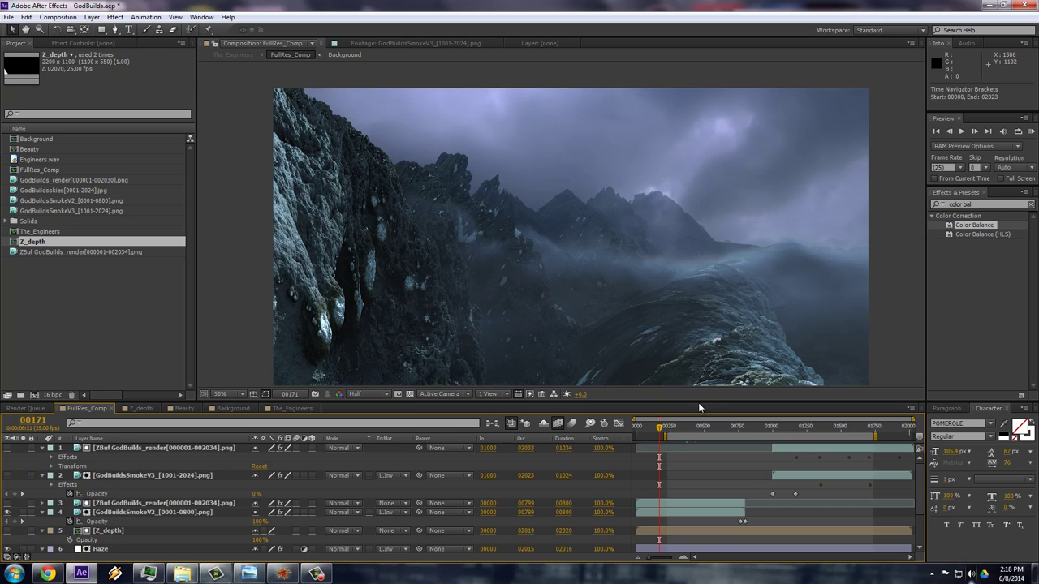
{"action": "left_click", "coordinate": [683, 434]}
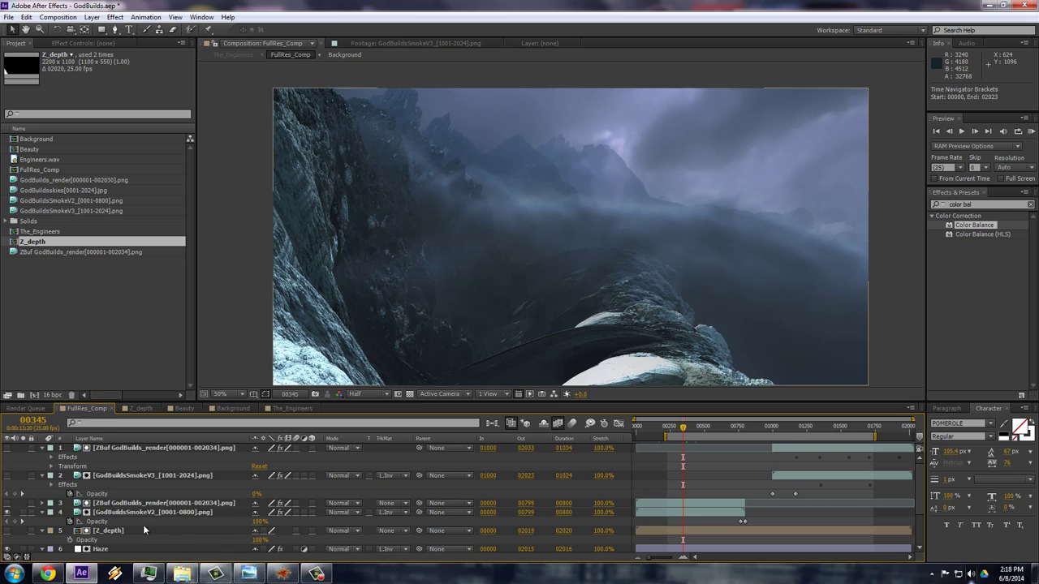
{"action": "left_click", "coordinate": [23, 512]}
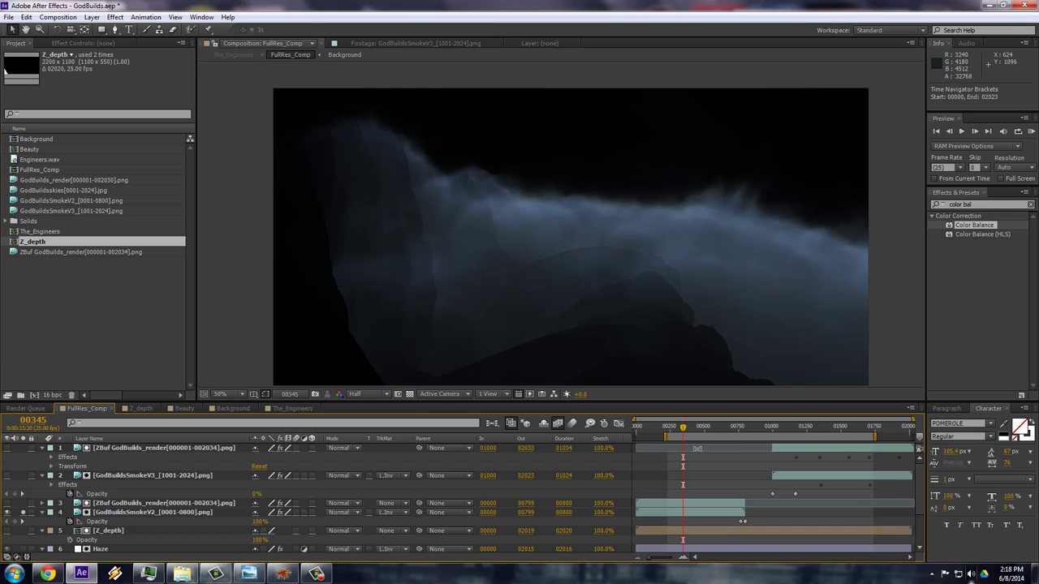
{"action": "left_click_drag", "start_coordinate": [689, 430], "coordinate": [580, 454]}
{"action": "key", "text": "space"}
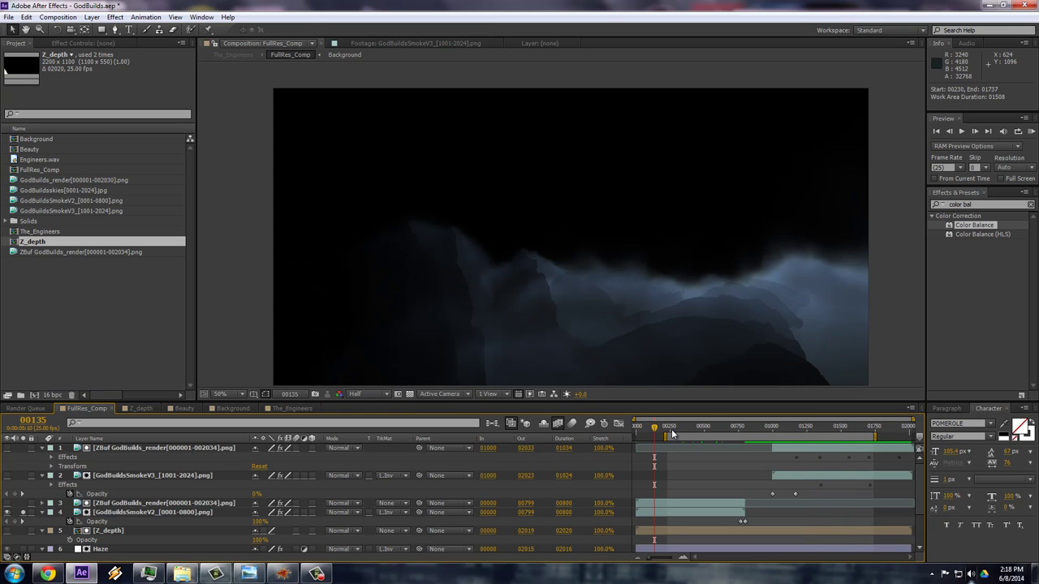
{"action": "key", "text": "space"}
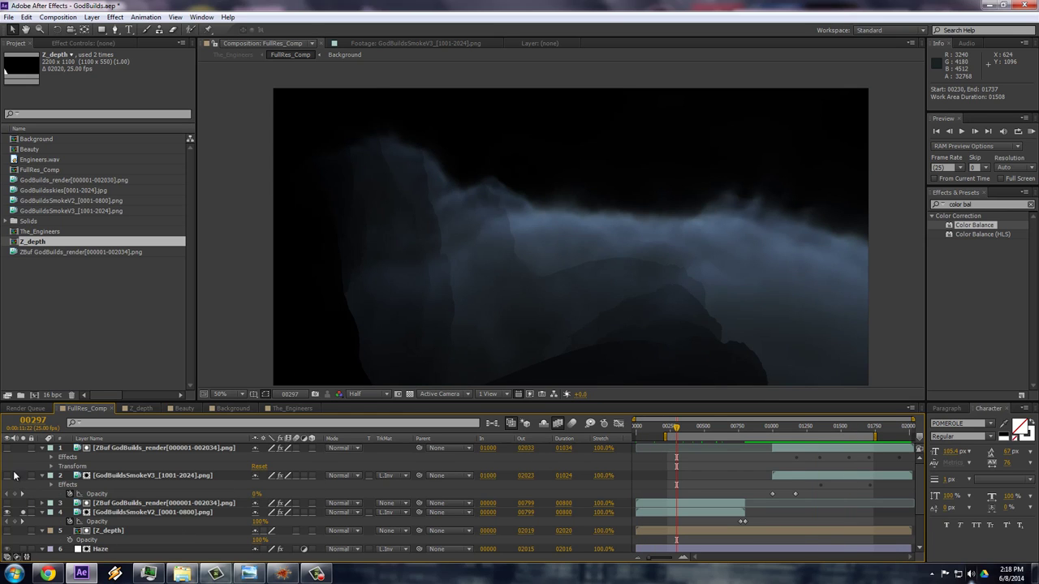
{"action": "left_click", "coordinate": [23, 514]}
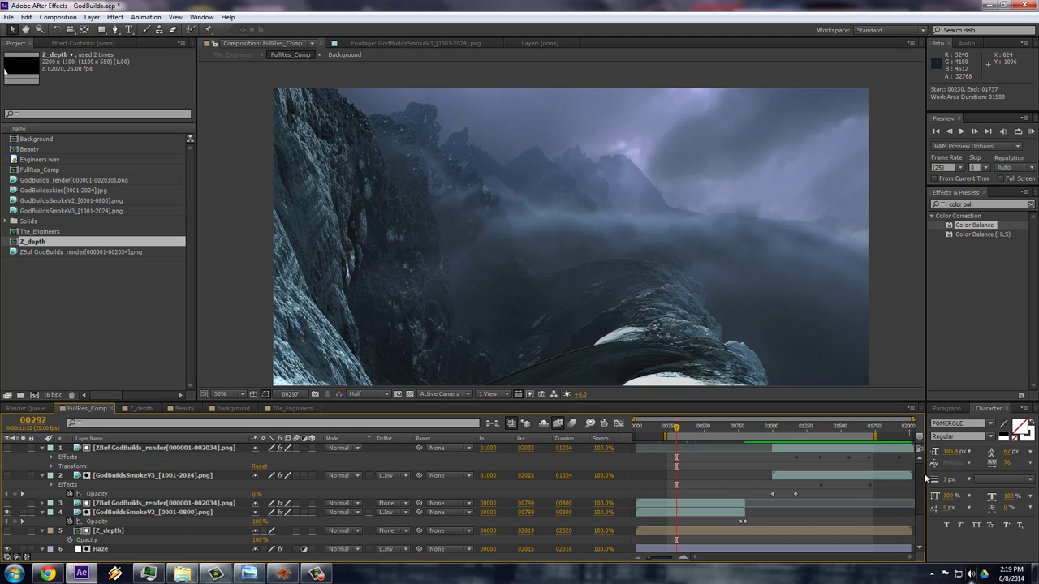
Move to frame 1719 in FullRes_Comp and turn on the GodBuildsSmokeV3 layer's visibility.
{"action": "scroll", "coordinate": [923, 466], "scroll_direction": "down", "scroll_amount": 3}
{"action": "scroll", "coordinate": [926, 503], "scroll_direction": "up", "scroll_amount": 3}
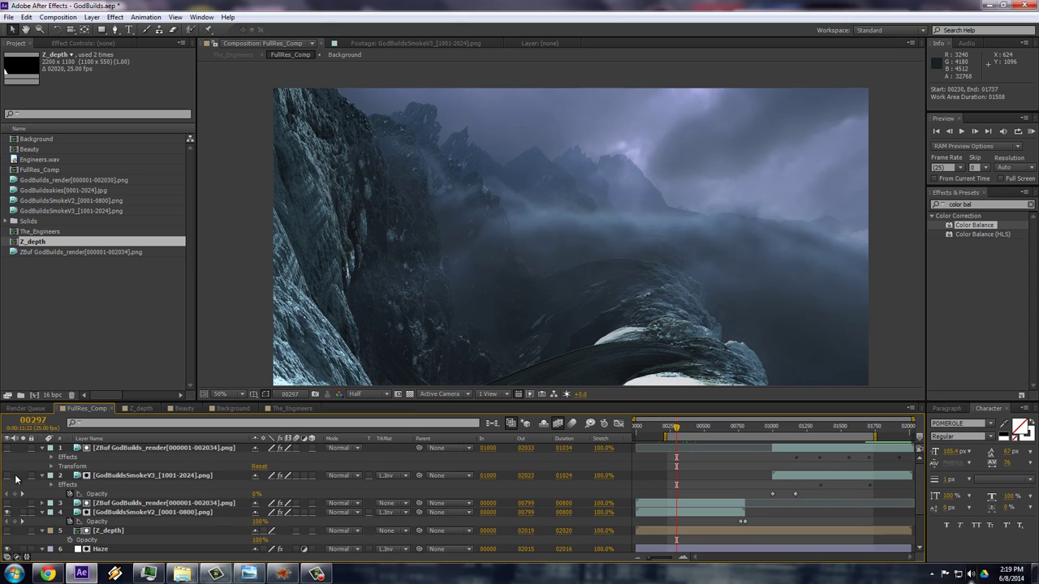
{"action": "left_click", "coordinate": [830, 423]}
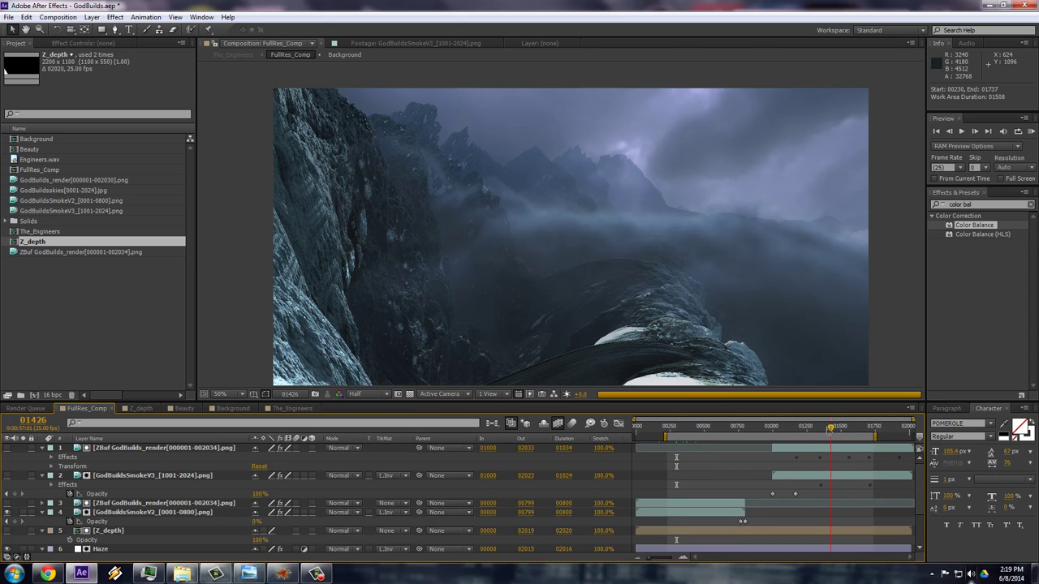
{"action": "left_click", "coordinate": [868, 429]}
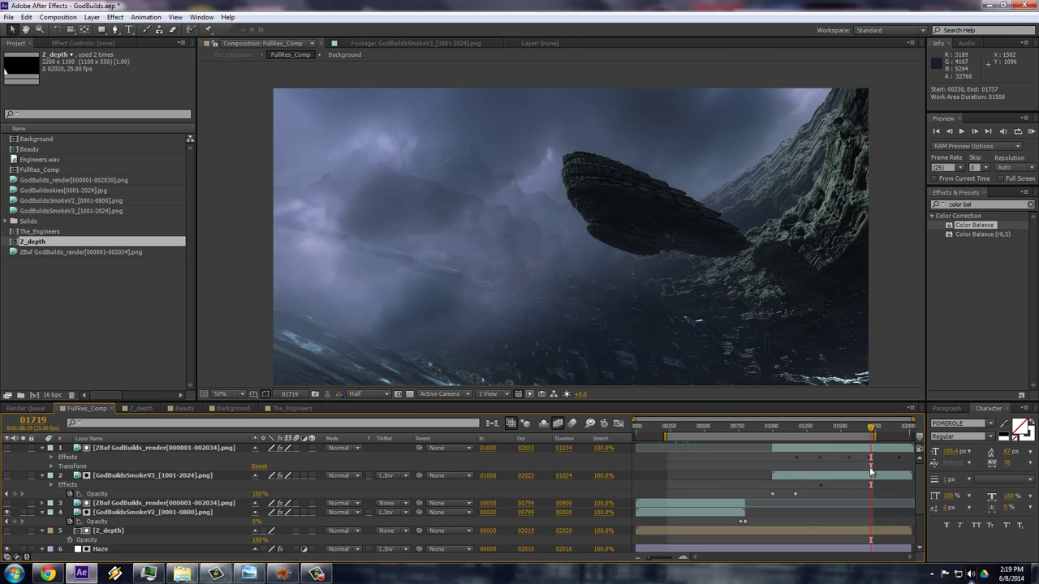
{"action": "left_click", "coordinate": [7, 476]}
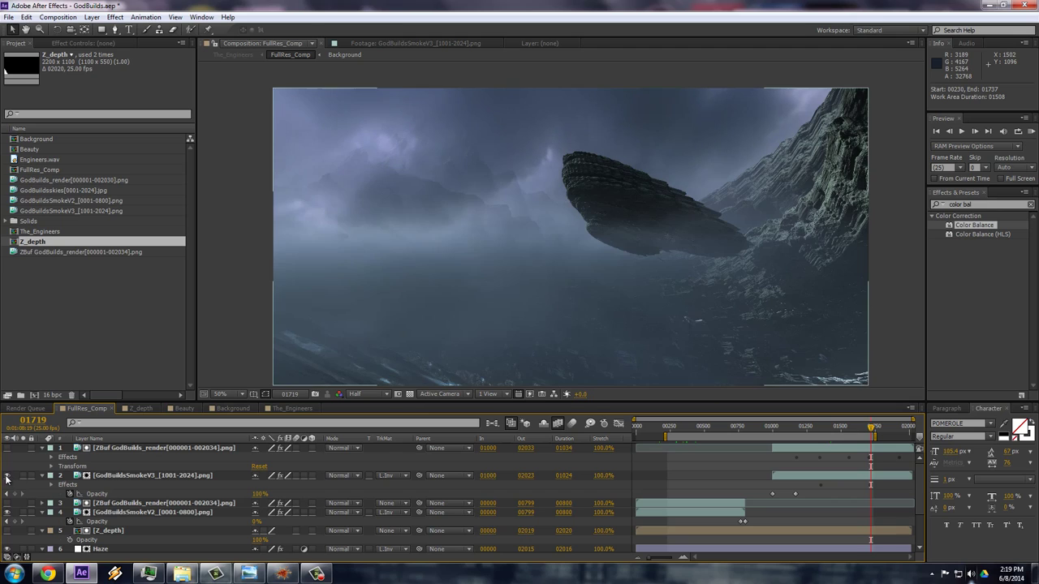
Solo the GodBuildsSmokeV3 layer and scrub through its depth-matted smoke to frame 1513.
{"action": "left_click", "coordinate": [24, 475]}
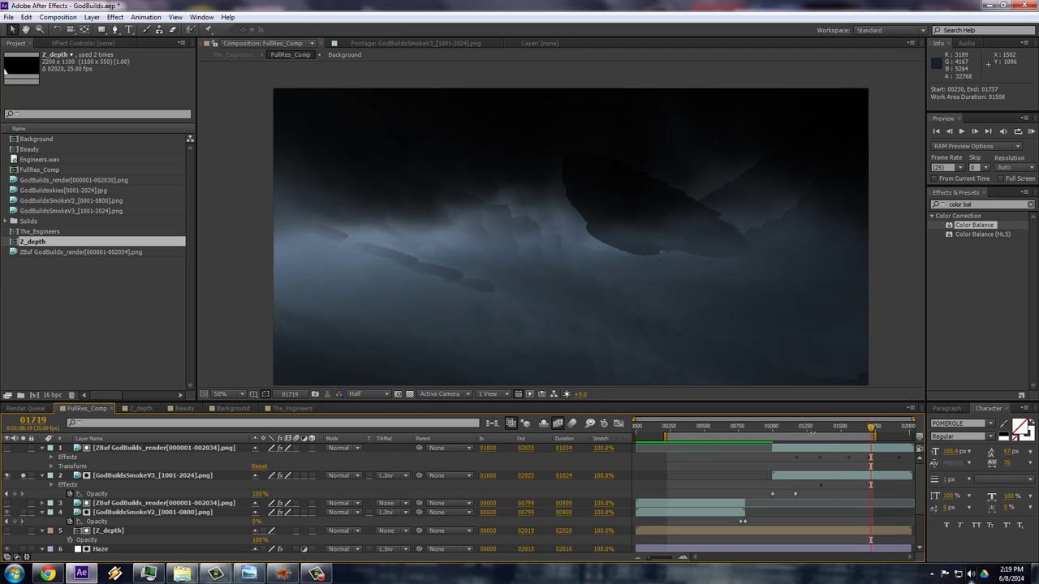
{"action": "left_click", "coordinate": [815, 428]}
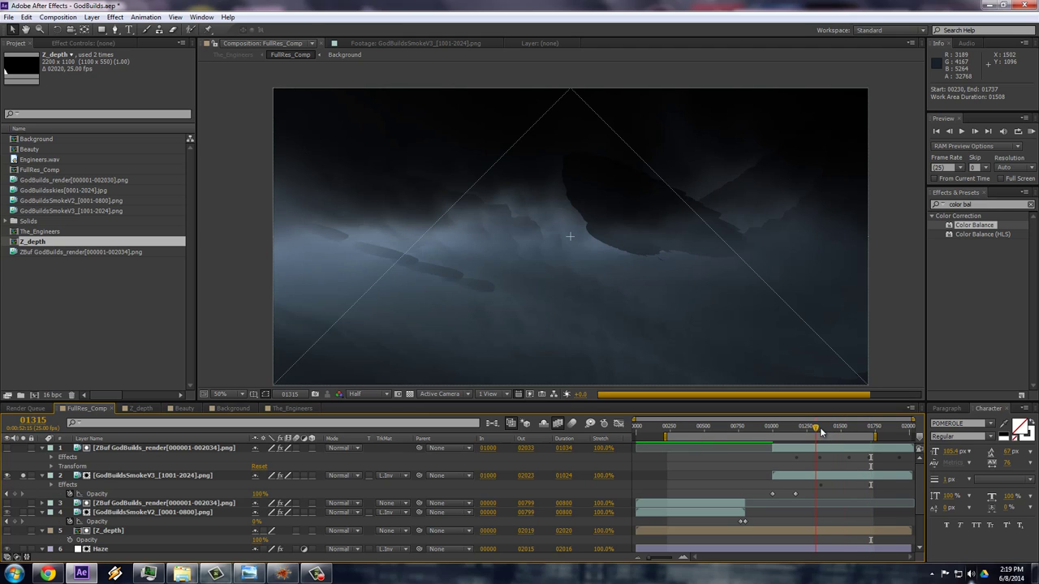
{"action": "left_click_drag", "start_coordinate": [803, 432], "coordinate": [842, 431]}
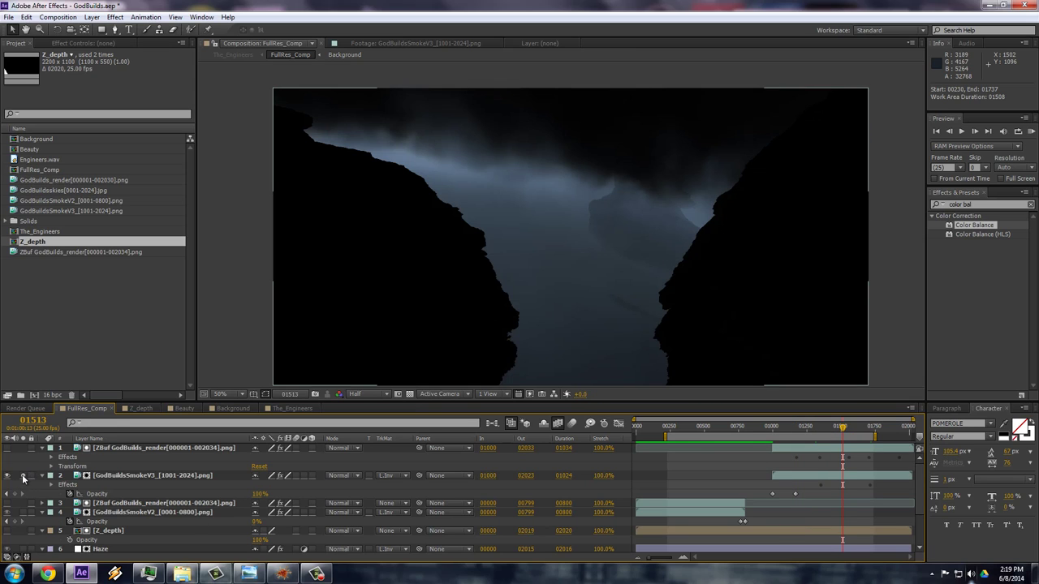
Set the GodBuildsSmokeV3 layer to No Track Matte and turn its solo off.
{"action": "left_click", "coordinate": [400, 477]}
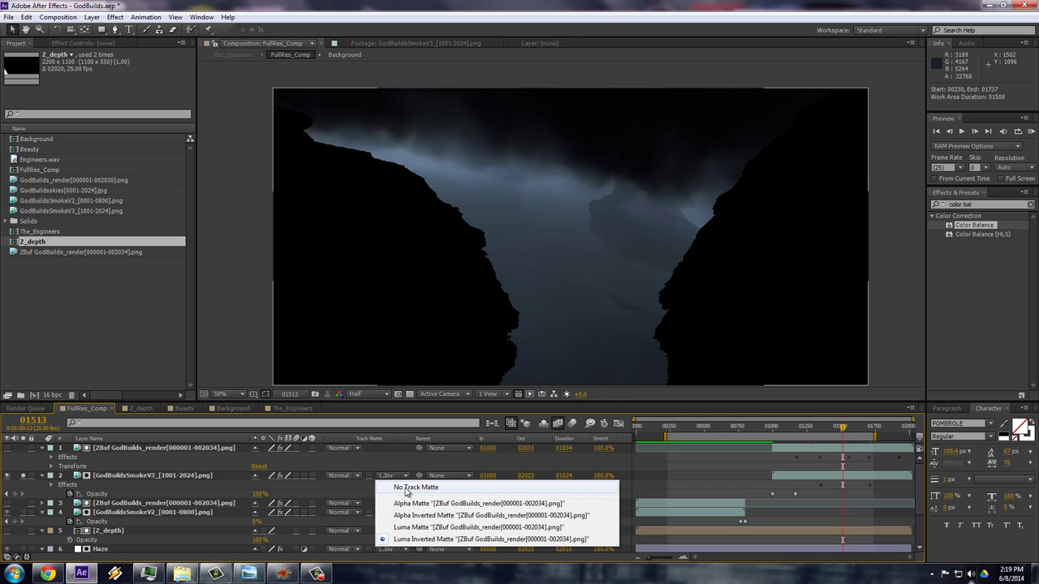
{"action": "left_click", "coordinate": [406, 487]}
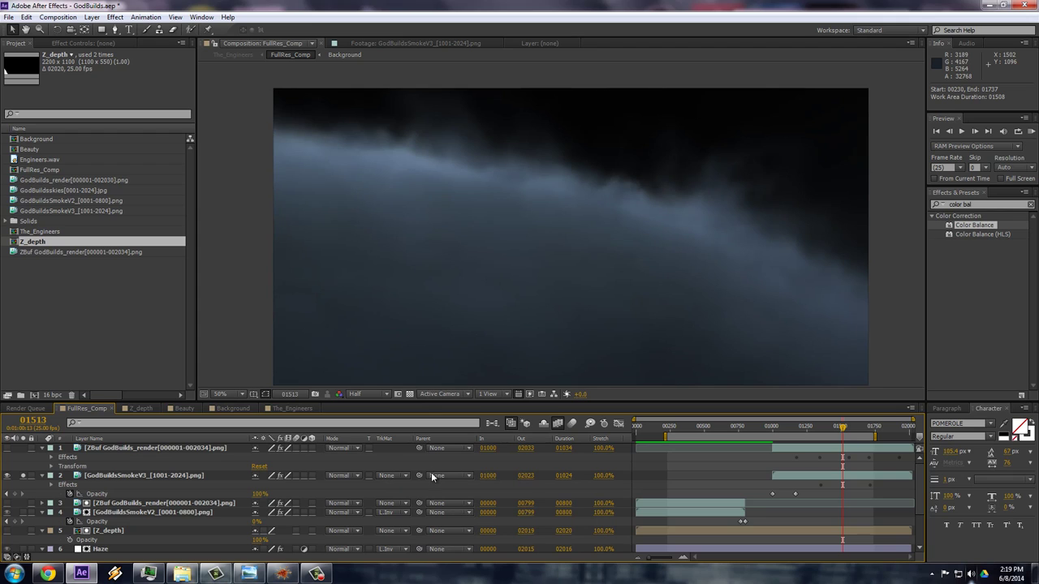
{"action": "left_click", "coordinate": [22, 476]}
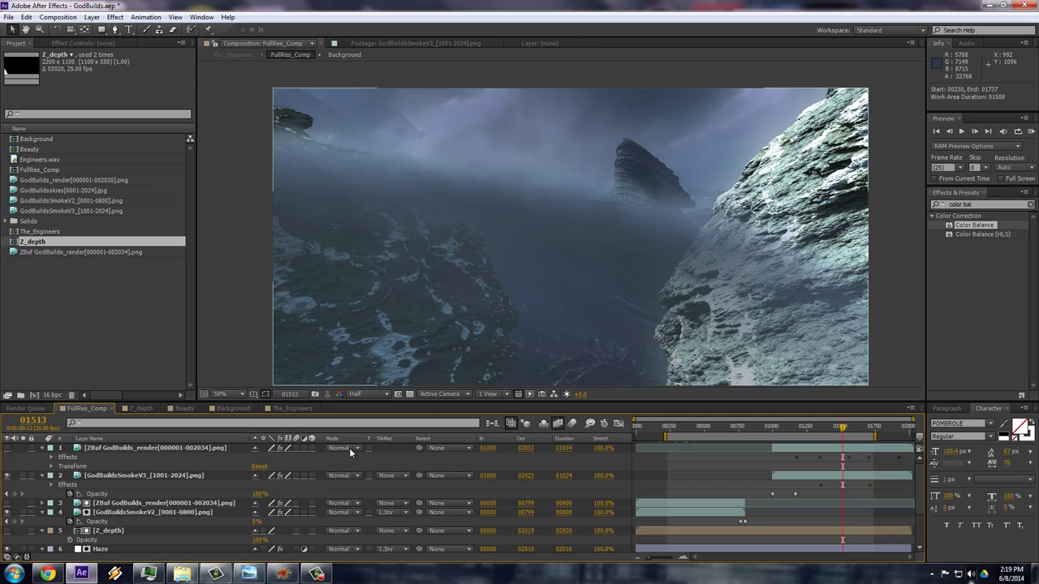
Try Luma Matte on the GodBuildsSmokeV3 layer, and set its track matte back to Luma Inverted Matte.
{"action": "left_click", "coordinate": [408, 472]}
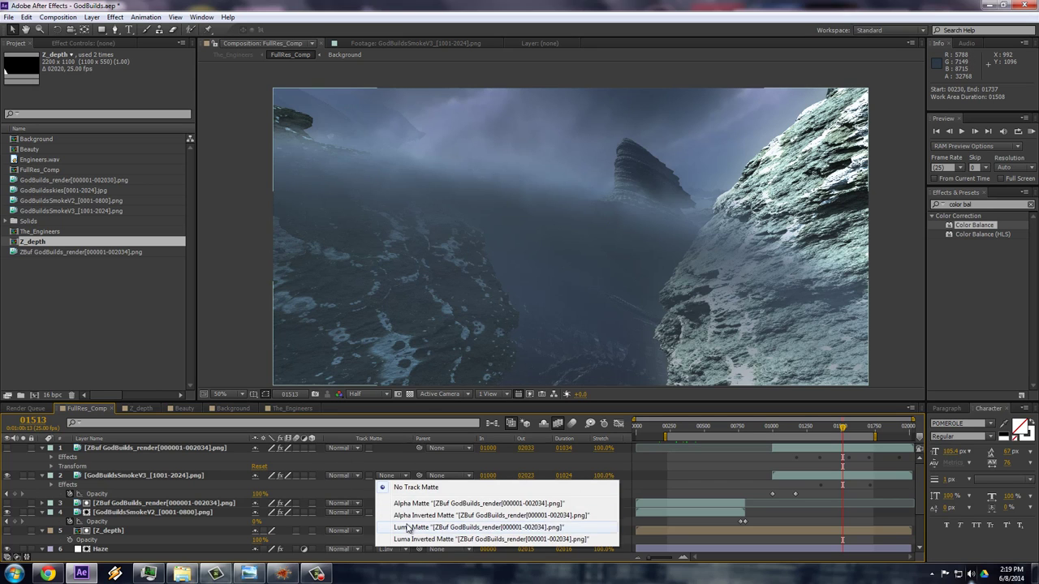
{"action": "left_click", "coordinate": [406, 524]}
{"action": "left_click", "coordinate": [400, 475]}
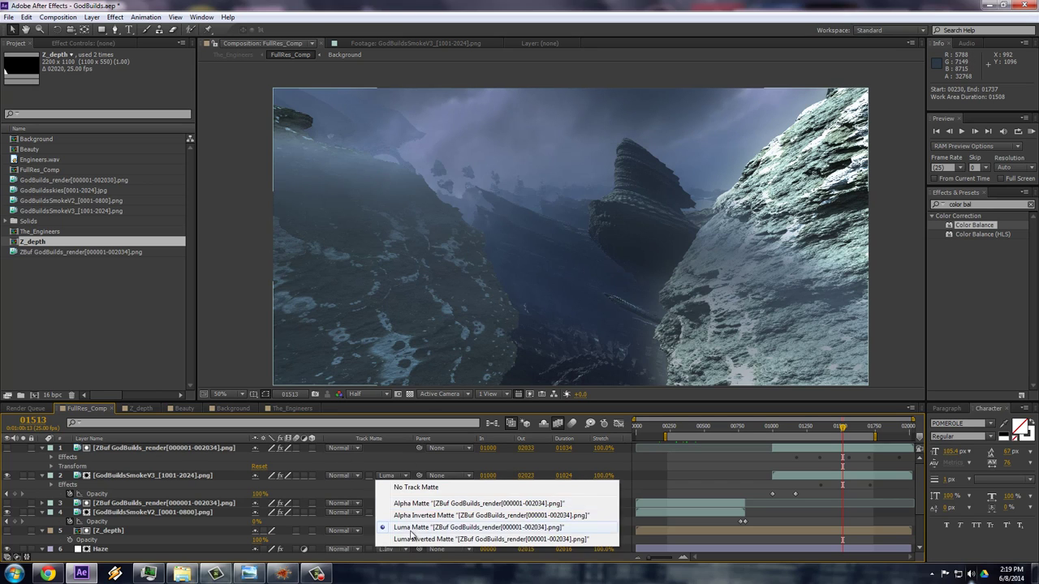
{"action": "left_click", "coordinate": [412, 539]}
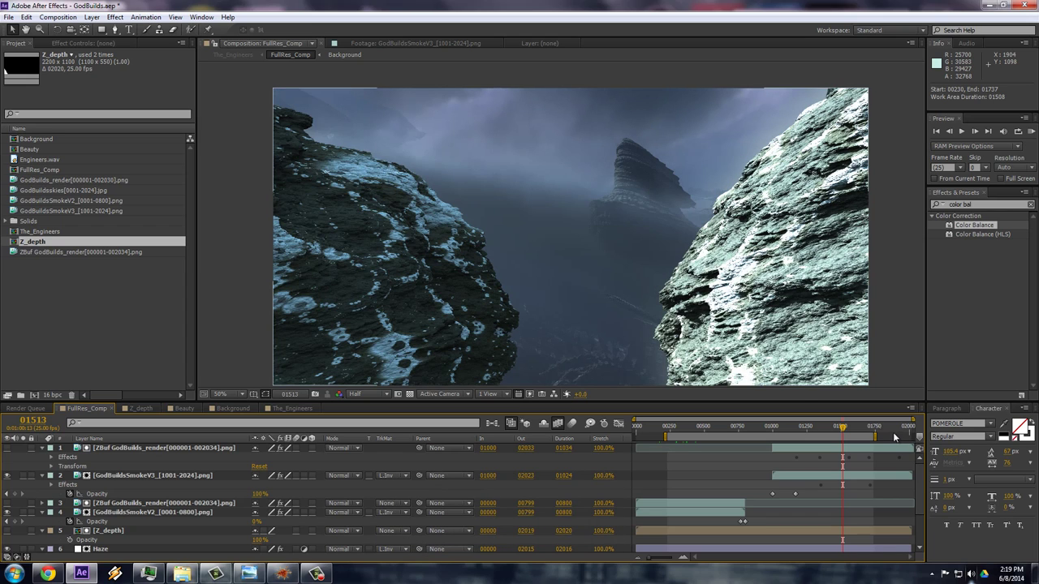
Check the composite at frames 1652, 1398, 455 and 151, and extend the work area back to start at frame 0.
{"action": "left_click", "coordinate": [862, 429]}
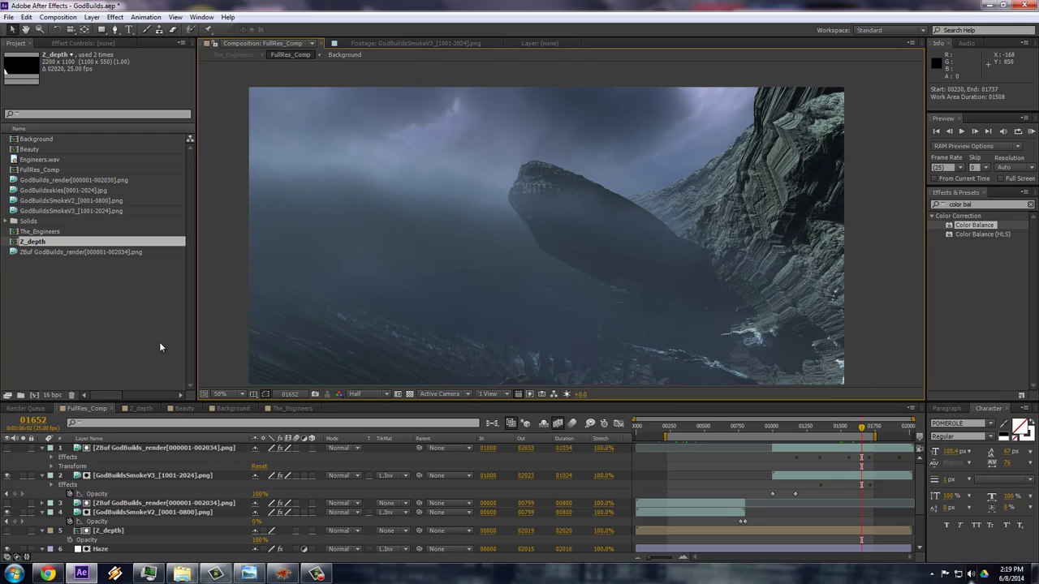
{"action": "left_click", "coordinate": [826, 427]}
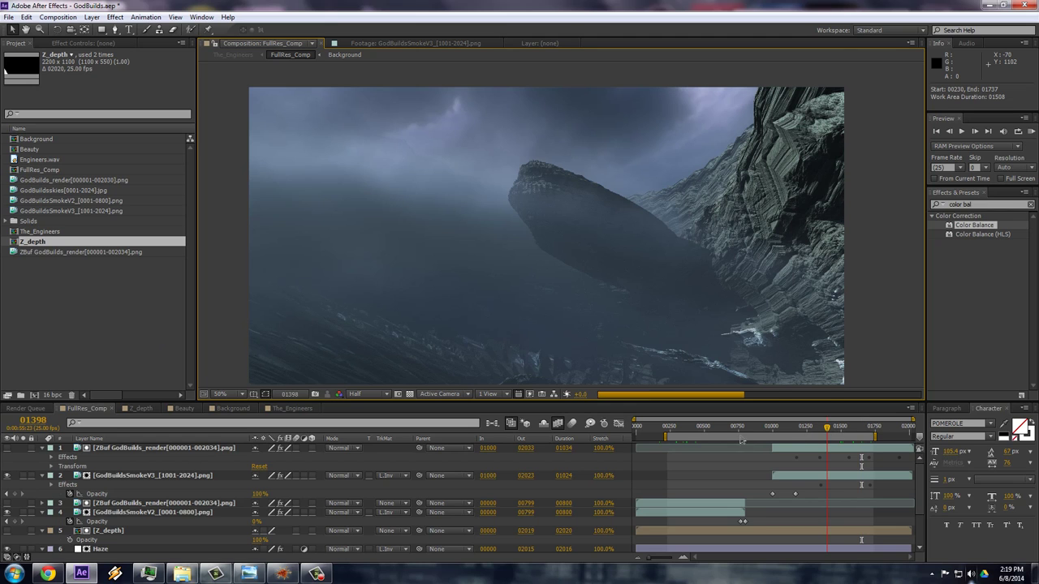
{"action": "left_click", "coordinate": [699, 428]}
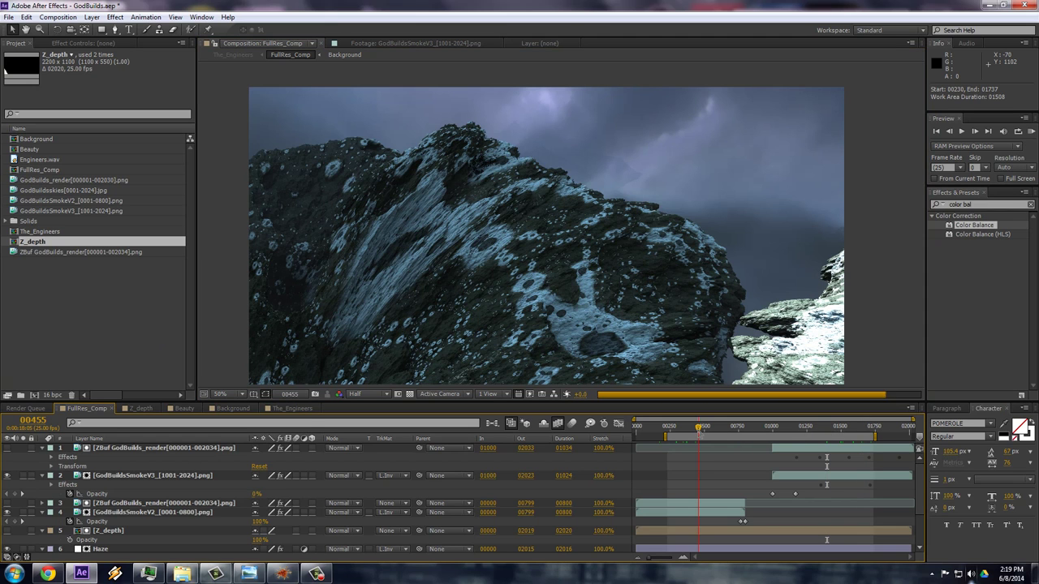
{"action": "left_click", "coordinate": [658, 428]}
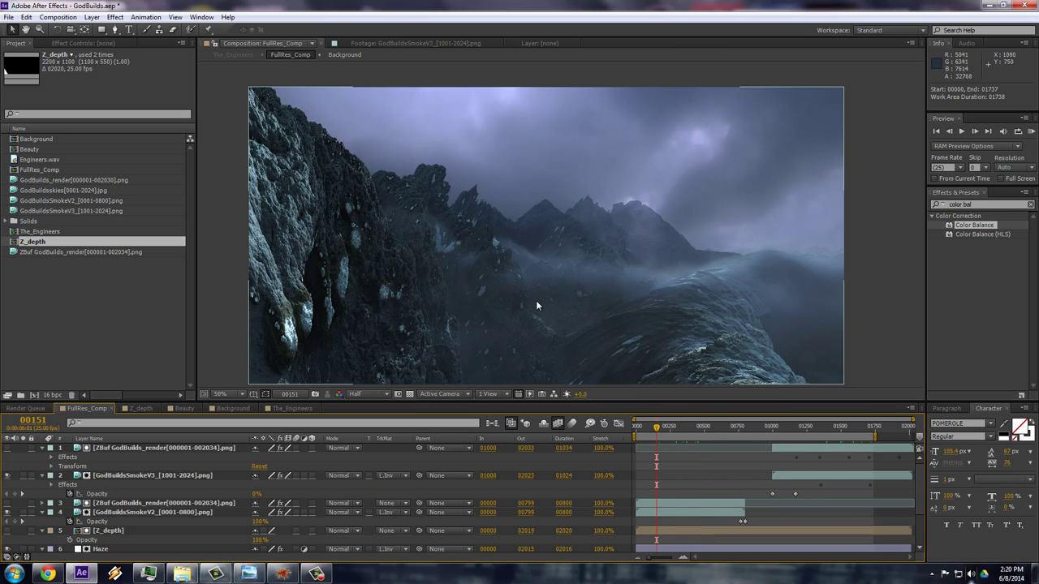
{"action": "left_click_drag", "start_coordinate": [536, 300], "coordinate": [541, 280]}
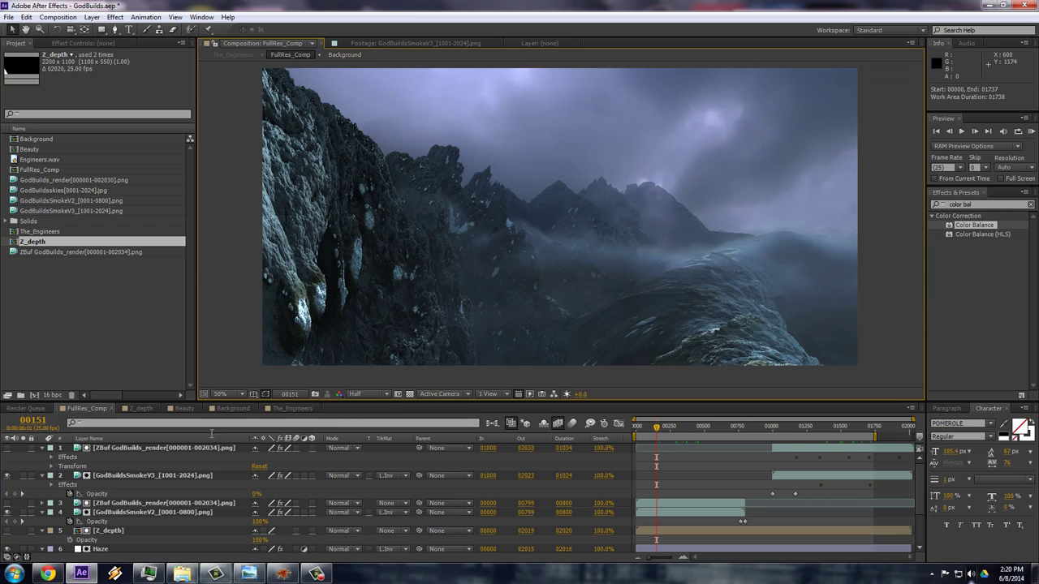
Open The_Engineers composition, collapse the Light 1 properties, and make the Null 1 layer visible and soloed.
{"action": "left_click", "coordinate": [292, 407]}
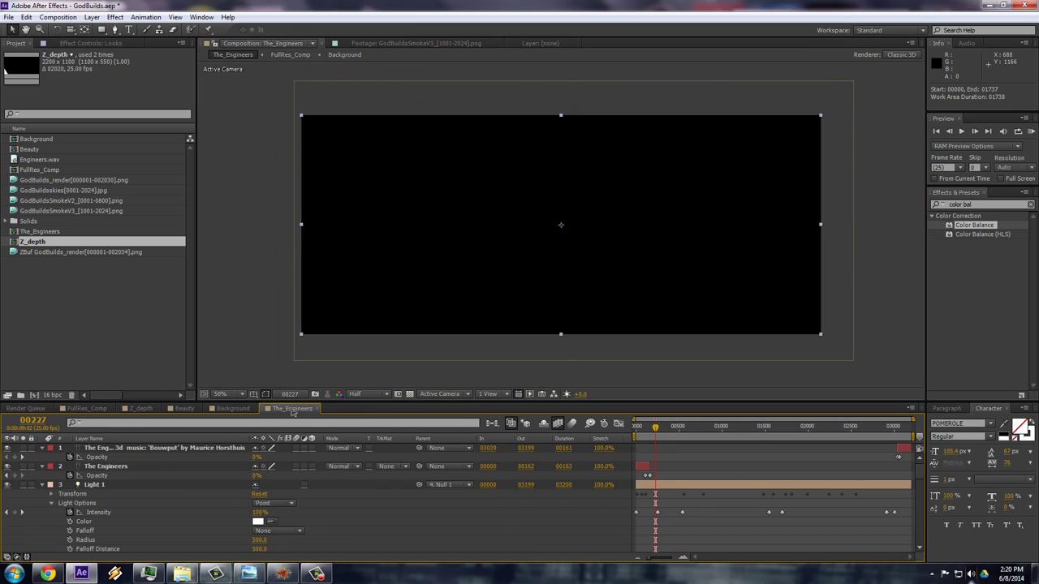
{"action": "left_click", "coordinate": [43, 485]}
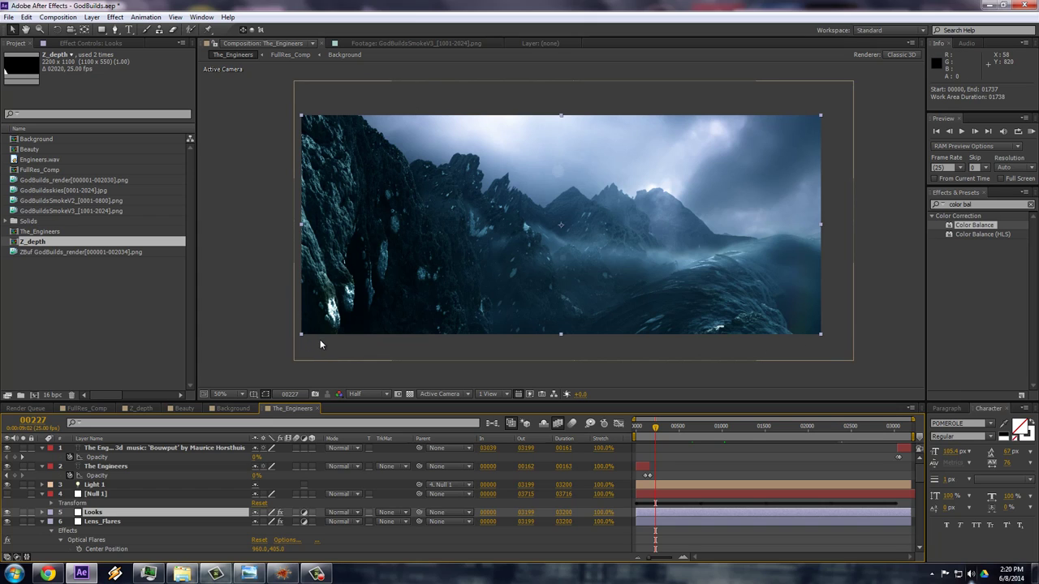
{"action": "left_click", "coordinate": [98, 494]}
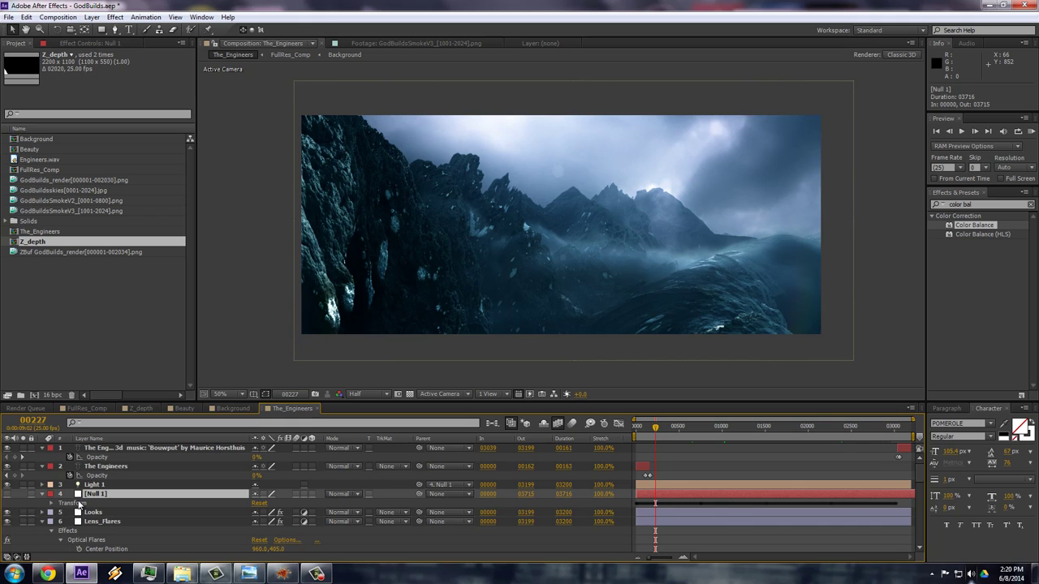
{"action": "left_click", "coordinate": [8, 494]}
{"action": "left_click", "coordinate": [24, 494]}
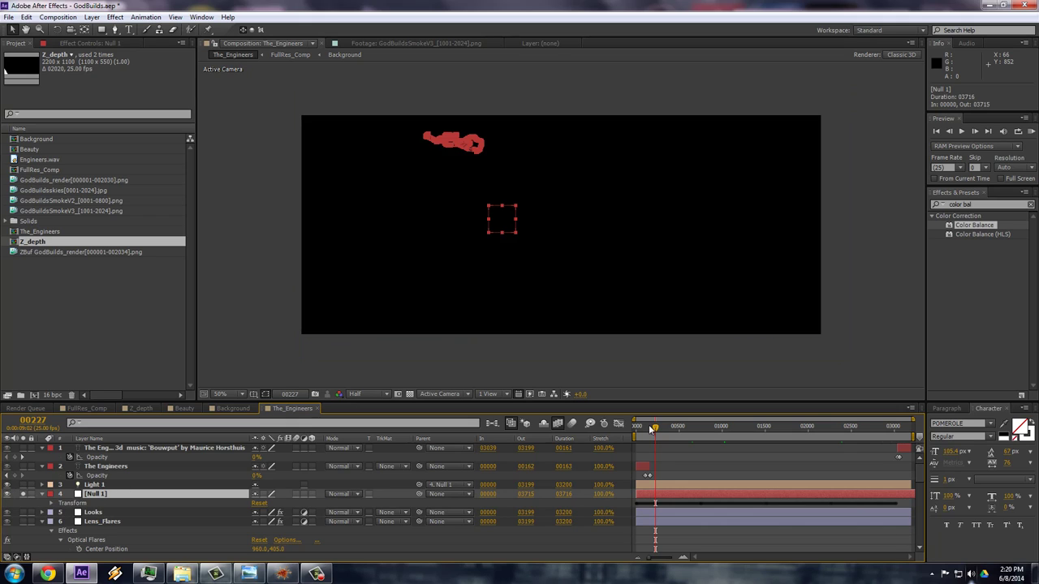
Preview the Null 1 layer's animation from frame 0, stop at frame 153, and turn its solo off.
{"action": "mouse_move", "coordinate": [667, 430]}
{"action": "left_mouse_down"}
{"action": "mouse_move", "coordinate": [834, 428]}
{"action": "mouse_move", "coordinate": [636, 430]}
{"action": "mouse_move", "coordinate": [719, 439]}
{"action": "mouse_move", "coordinate": [692, 448]}
{"action": "mouse_move", "coordinate": [865, 436]}
{"action": "mouse_move", "coordinate": [635, 438]}
{"action": "left_mouse_up"}
{"action": "left_click", "coordinate": [1030, 131]}
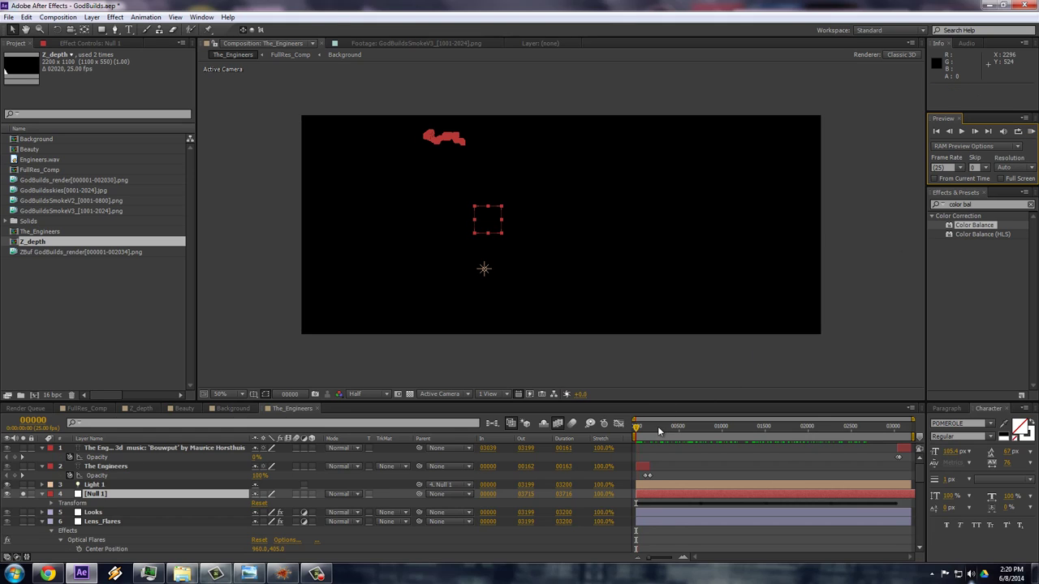
{"action": "key", "text": "space"}
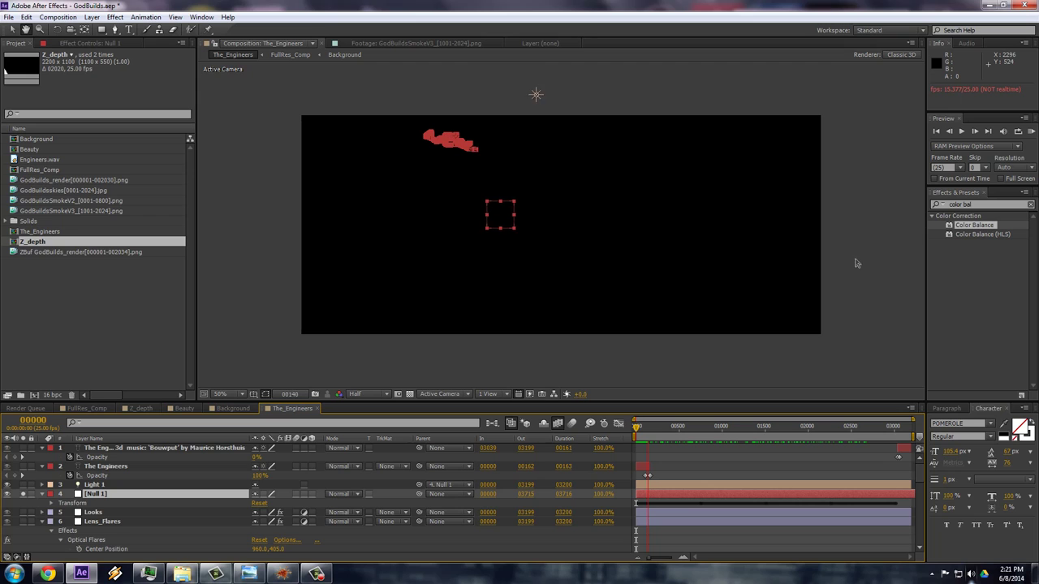
{"action": "key", "text": "space"}
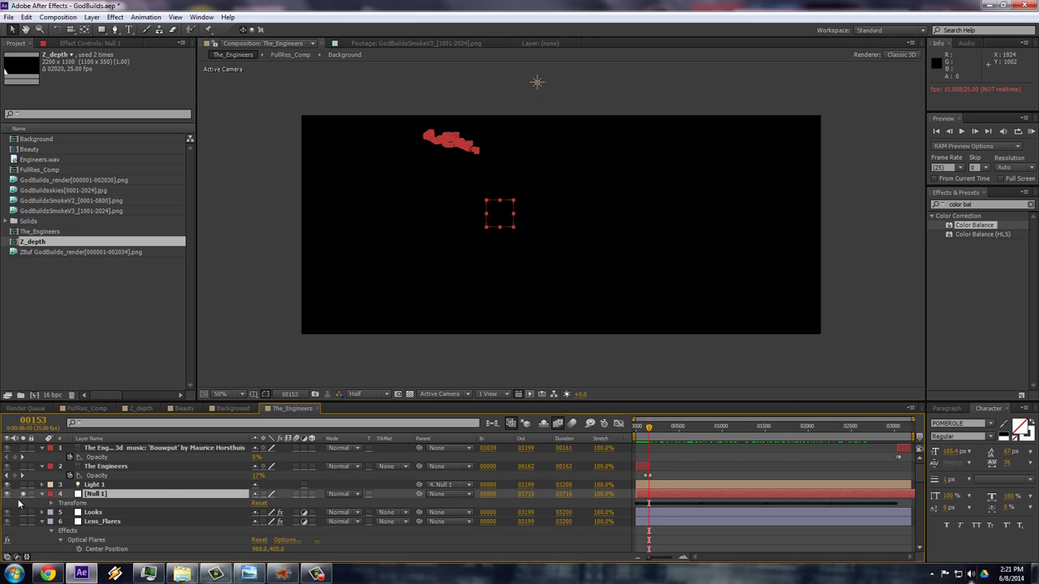
Inspect the Looks, Lens_Flares and FullRes_Comp layers, select FullRes_Comp, and collapse the Lens_Flares properties.
{"action": "left_click", "coordinate": [122, 513]}
{"action": "scroll", "coordinate": [126, 517], "scroll_direction": "down", "scroll_amount": 5}
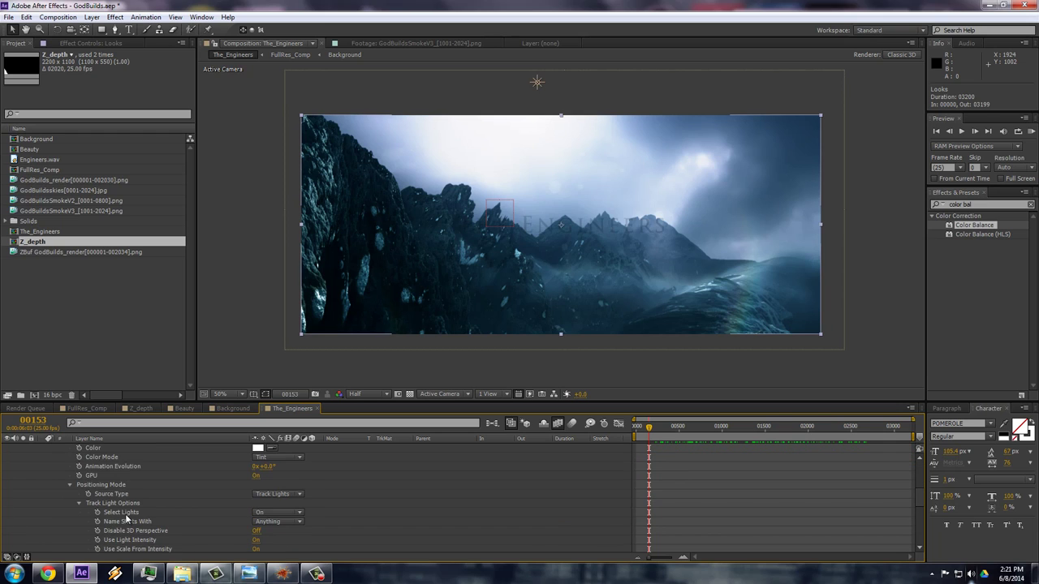
{"action": "scroll", "coordinate": [126, 516], "scroll_direction": "down", "scroll_amount": 10}
{"action": "scroll", "coordinate": [134, 501], "scroll_direction": "up", "scroll_amount": 1}
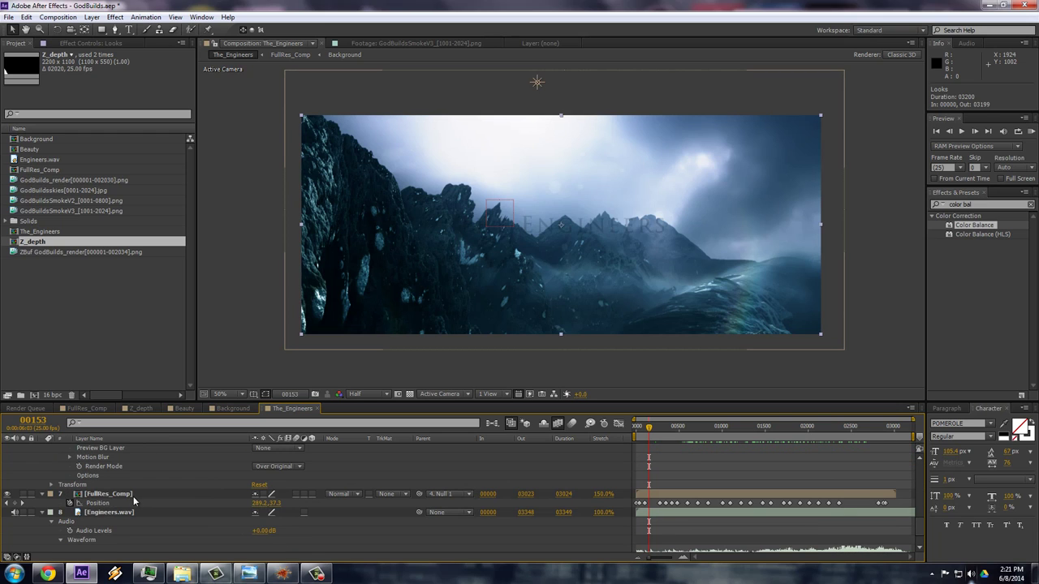
{"action": "left_click", "coordinate": [114, 493]}
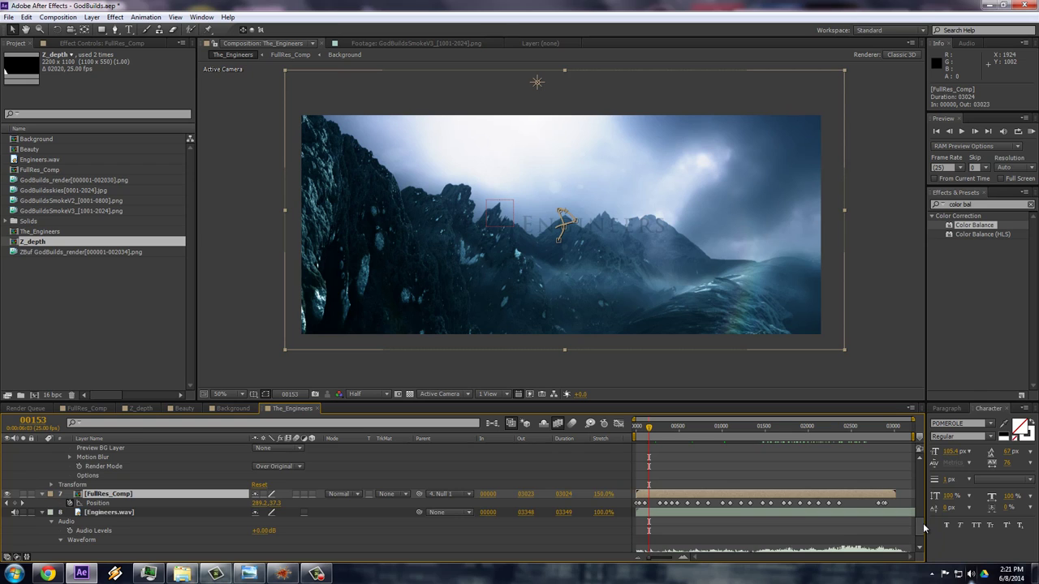
{"action": "left_click_drag", "start_coordinate": [923, 523], "coordinate": [927, 479]}
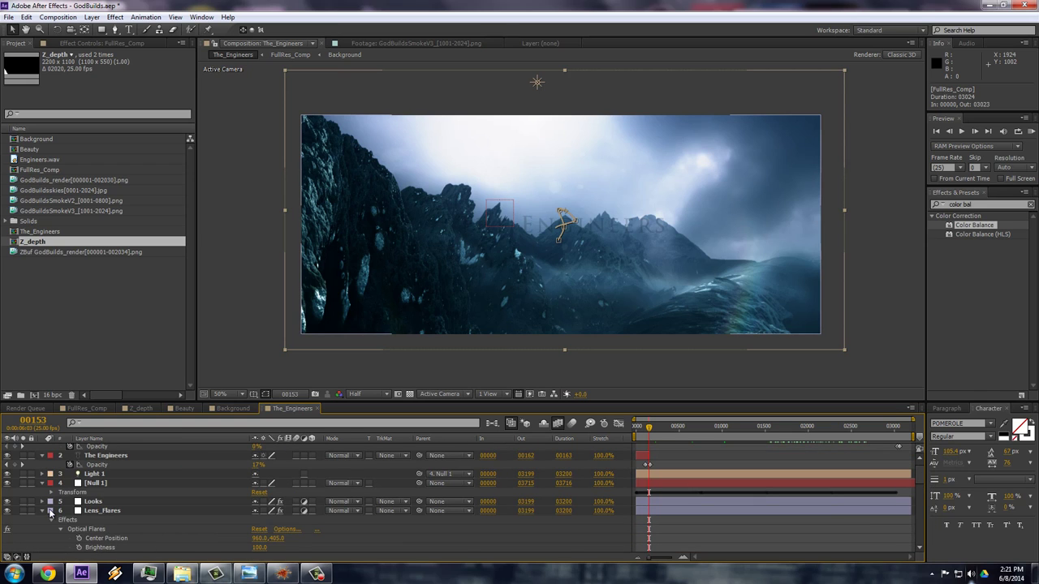
{"action": "left_click", "coordinate": [42, 511]}
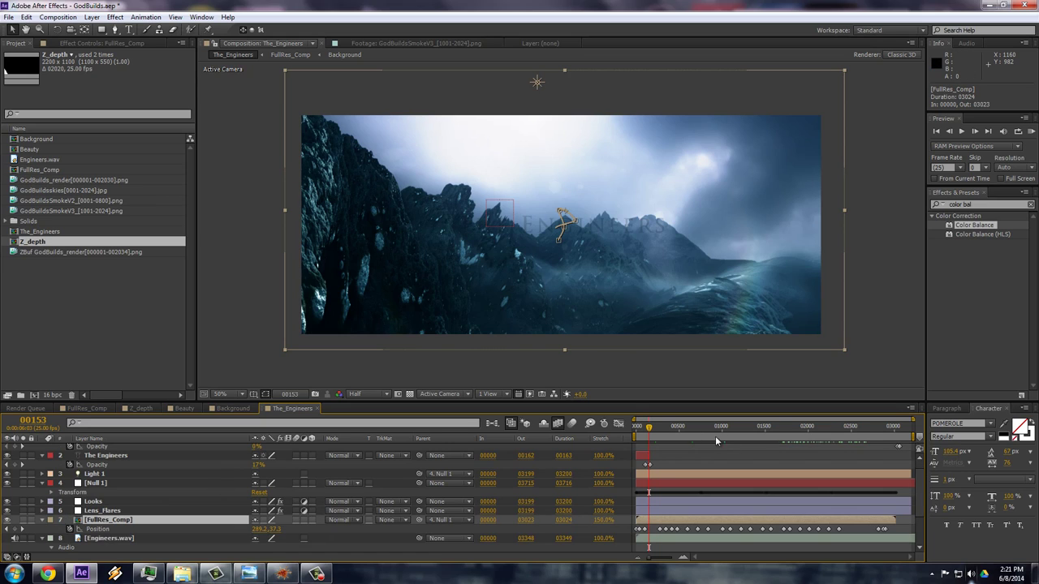
Move to frame 886 in The_Engineers and preview the final composite.
{"action": "key", "text": "space"}
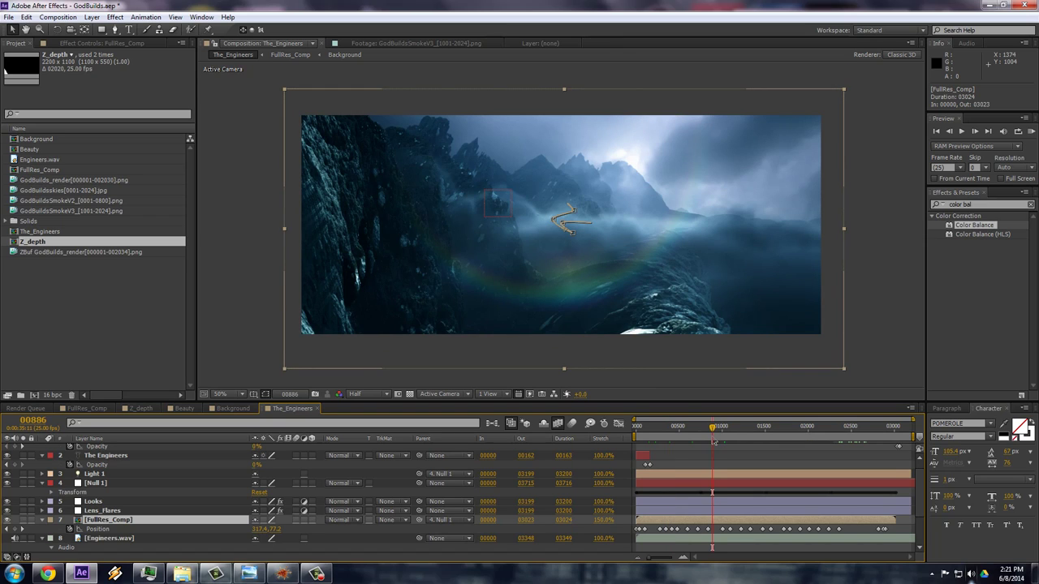
{"action": "key", "text": "KP_0"}
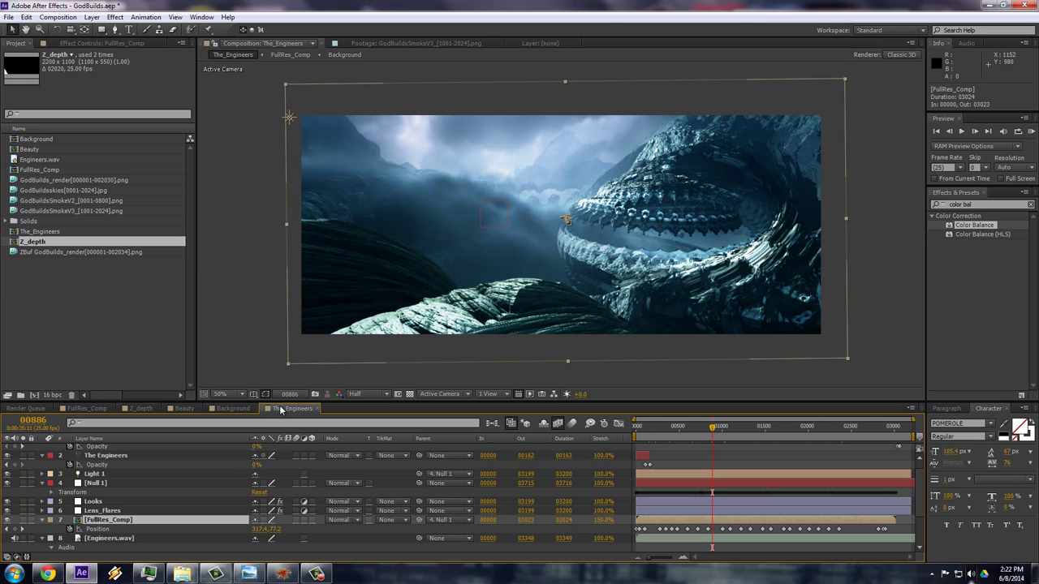
Switch the frame blending mode of the GodBuilds_render layer in the Beauty composition, and return to The_Engineers.
{"action": "left_click", "coordinate": [175, 408]}
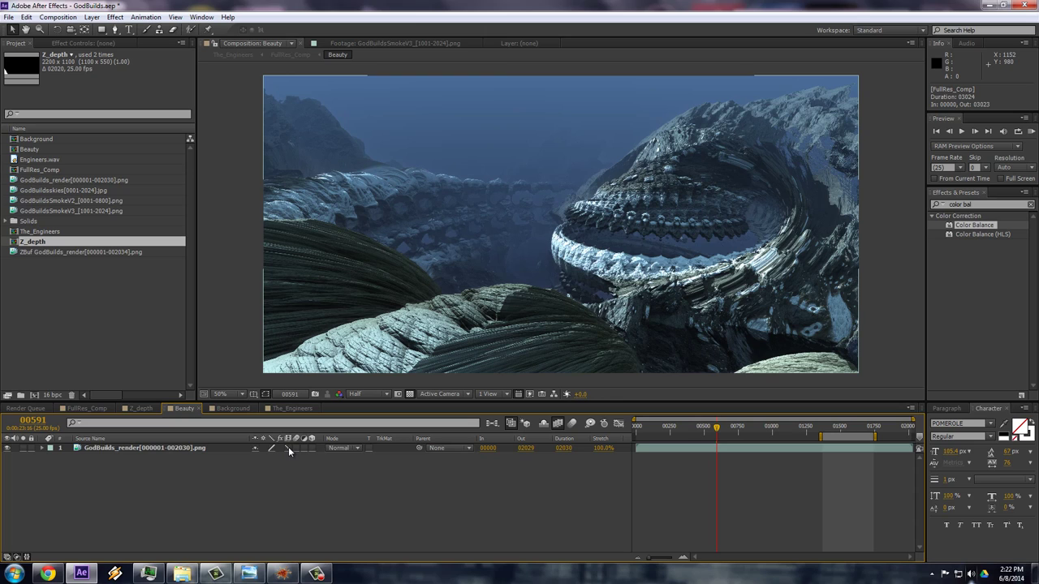
{"action": "left_click", "coordinate": [288, 448]}
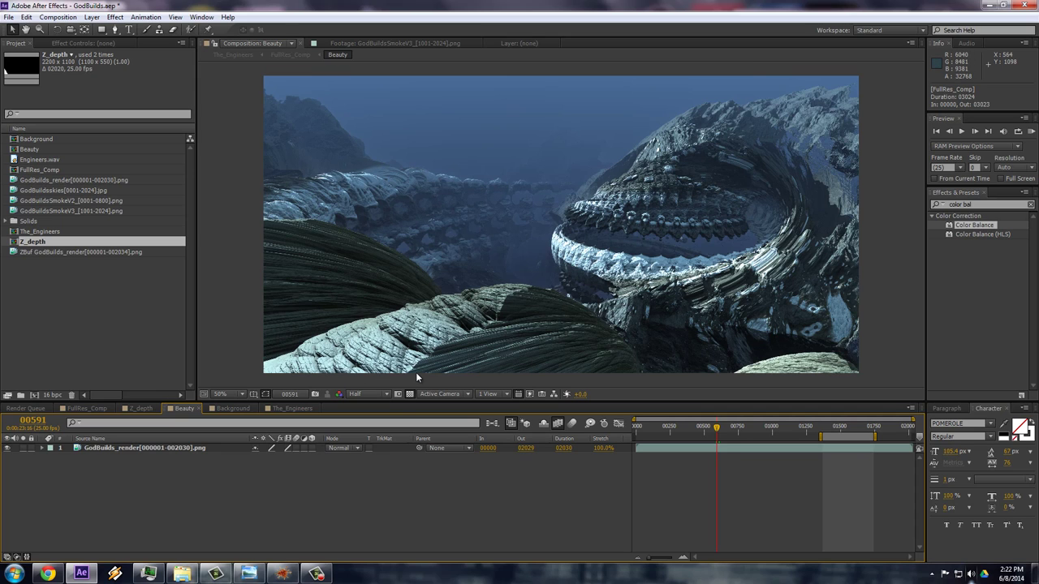
{"action": "left_click", "coordinate": [294, 408]}
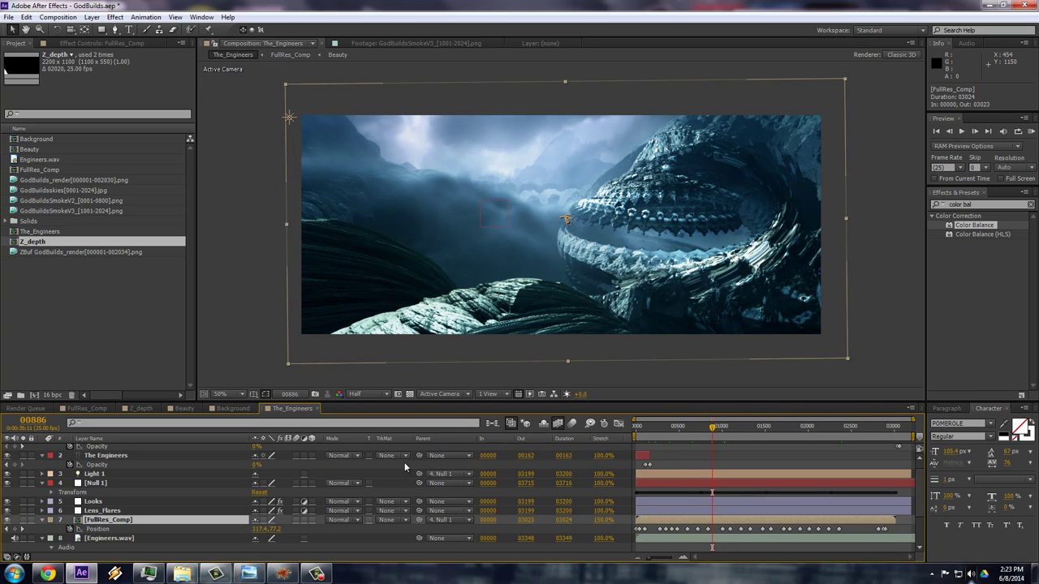
Open the Time Stretch settings of the FullRes_Comp layer and apply a stretch factor of 150.
{"action": "right_click", "coordinate": [120, 523]}
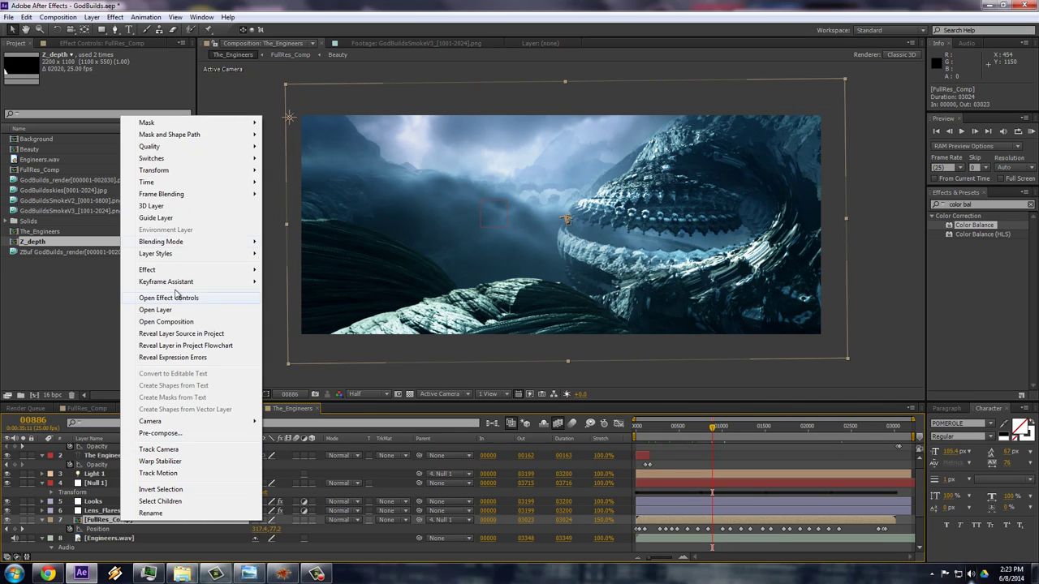
{"action": "mouse_move", "coordinate": [170, 182]}
{"action": "left_click", "coordinate": [293, 208]}
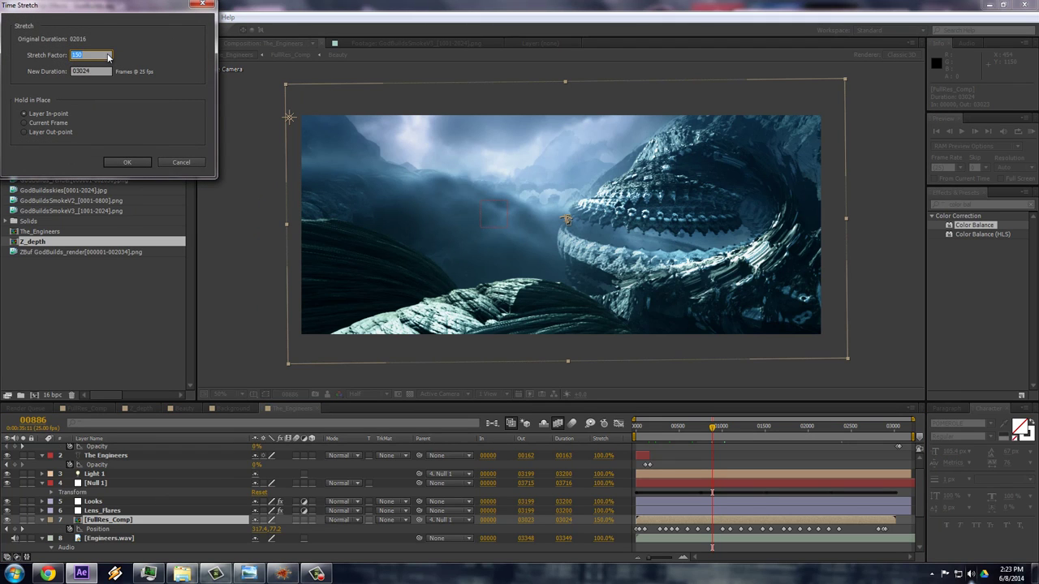
{"action": "type", "text": "100"}
{"action": "left_click_drag", "start_coordinate": [86, 54], "coordinate": [57, 56]}
{"action": "type", "text": "150"}
{"action": "left_click", "coordinate": [121, 163]}
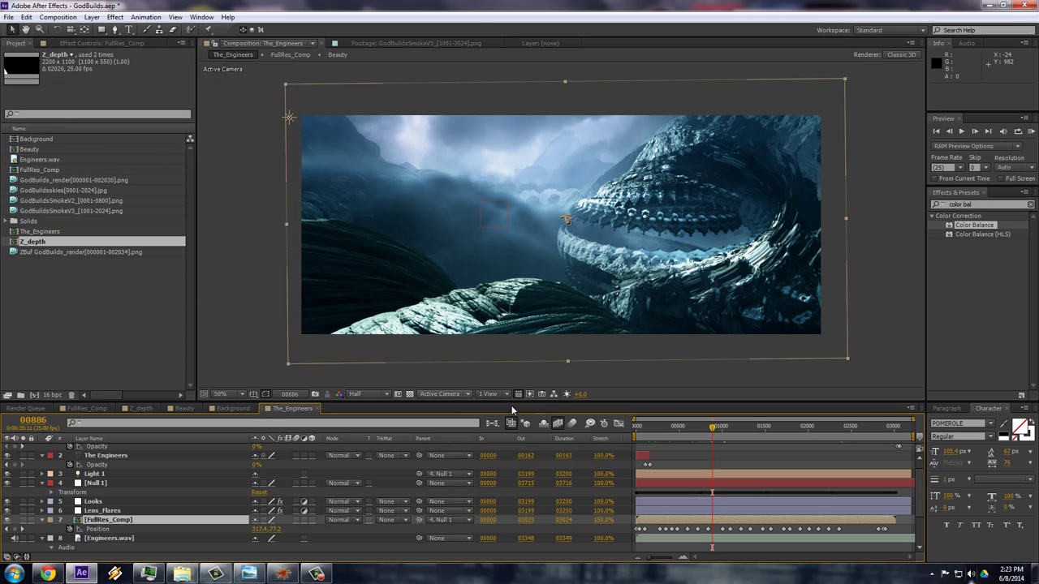
Toggle frame blending for The_Engineers composition to compare the whole image at frame 886 with and without it.
{"action": "left_click", "coordinate": [562, 424]}
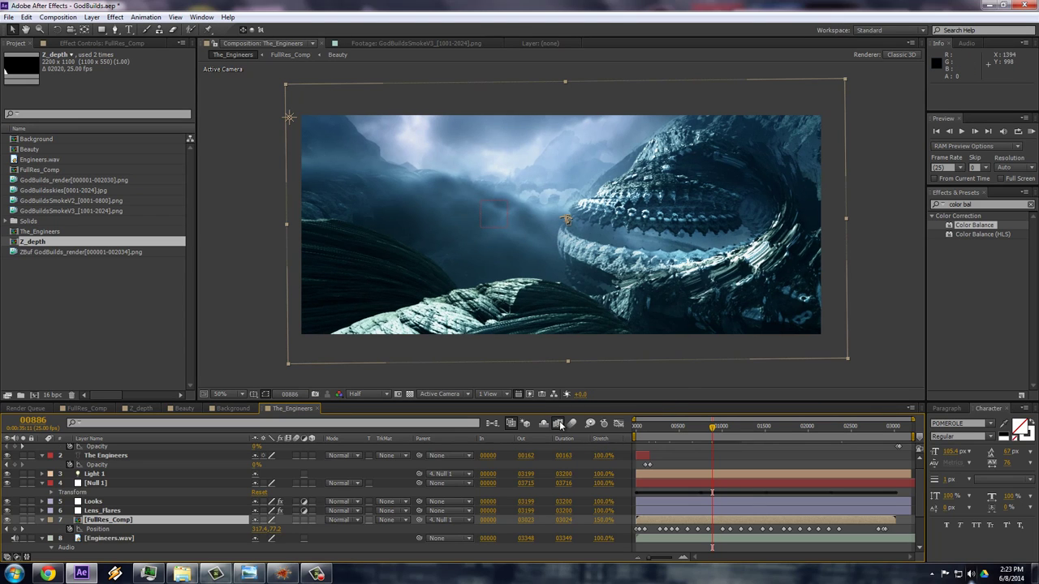
{"action": "left_click", "coordinate": [559, 425]}
{"action": "left_click", "coordinate": [559, 426]}
{"action": "left_click", "coordinate": [558, 427]}
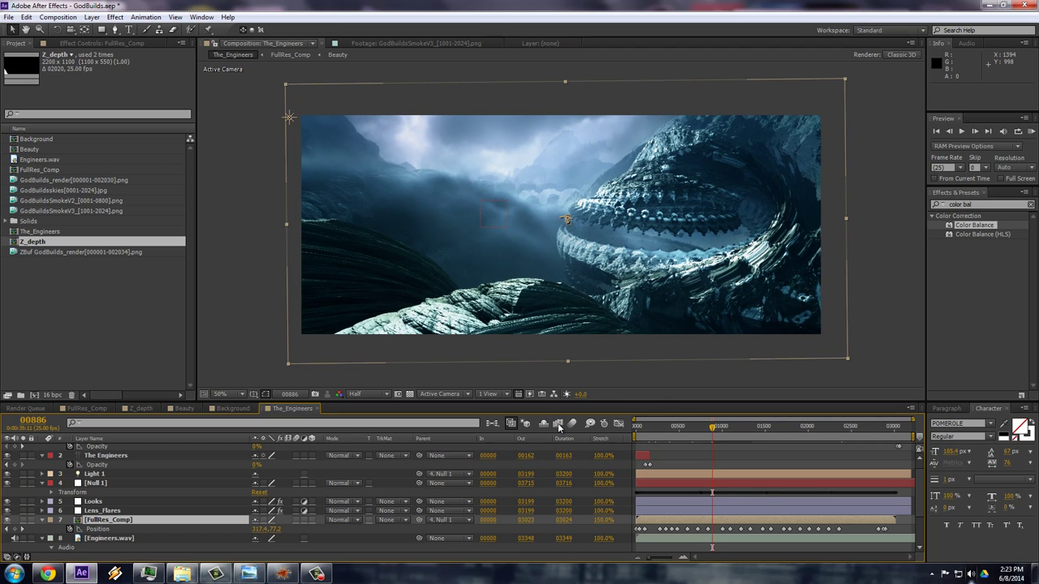
Magnify the composition view to 100% and set its preview resolution to Full.
{"action": "scroll", "coordinate": [508, 324], "scroll_direction": "up", "scroll_amount": 2}
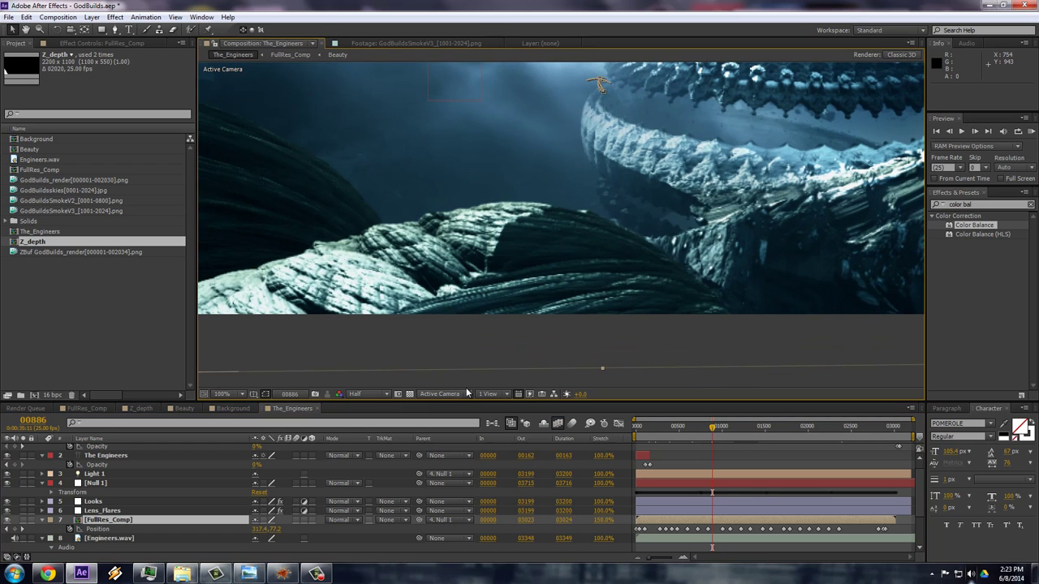
{"action": "left_click", "coordinate": [374, 396]}
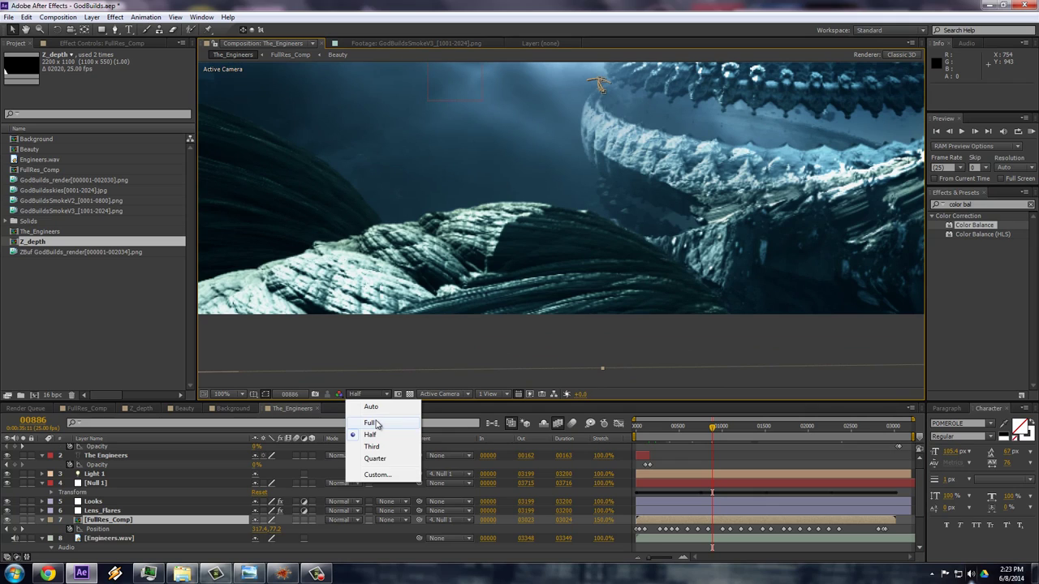
{"action": "left_click", "coordinate": [375, 424]}
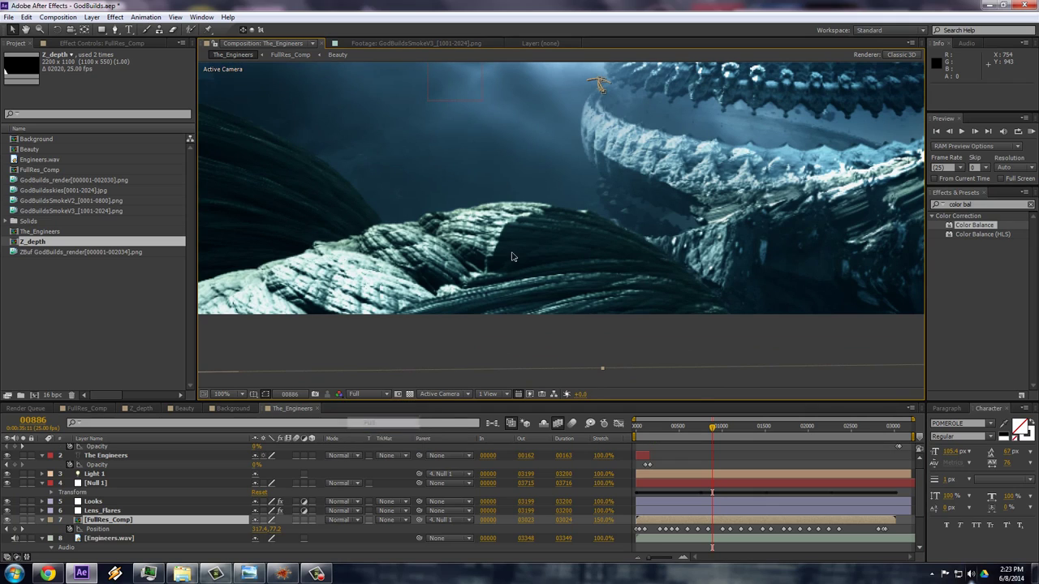
Compare the magnified foreground rock detail with frame blending off and on, leave blending enabled, and return the view to 50%.
{"action": "left_click", "coordinate": [559, 424]}
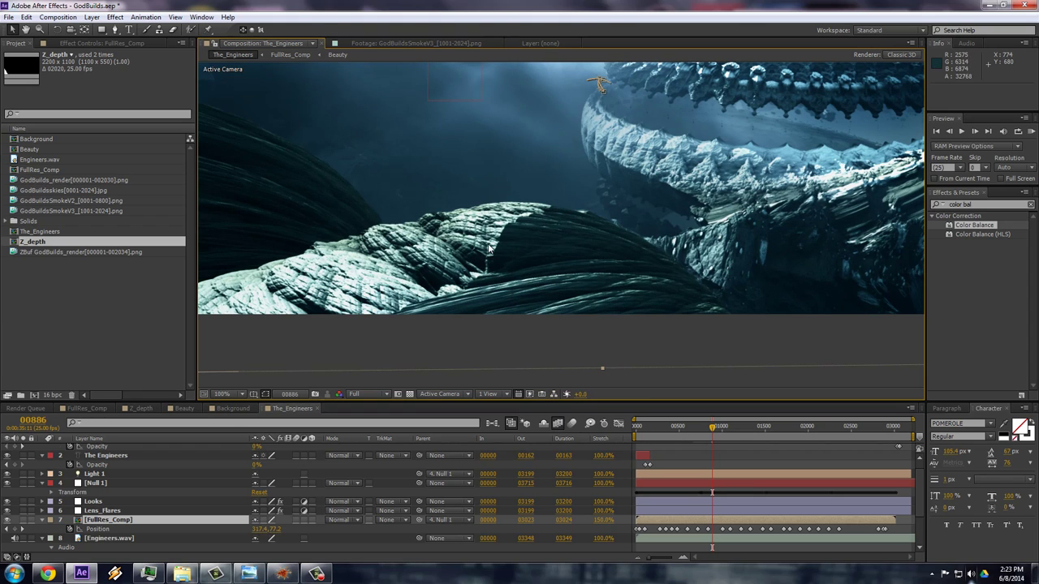
{"action": "left_click", "coordinate": [558, 424]}
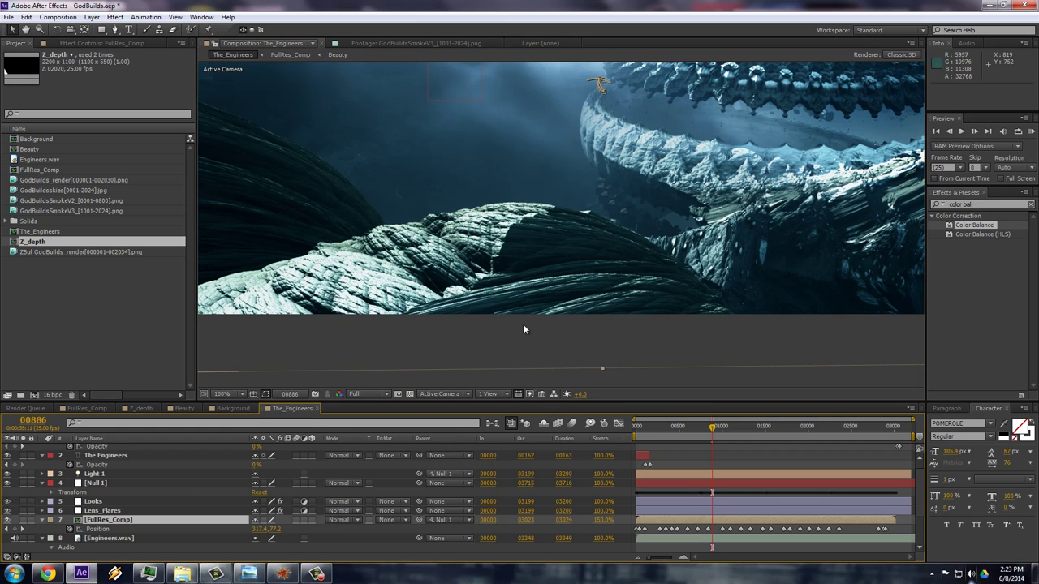
{"action": "left_click", "coordinate": [559, 424]}
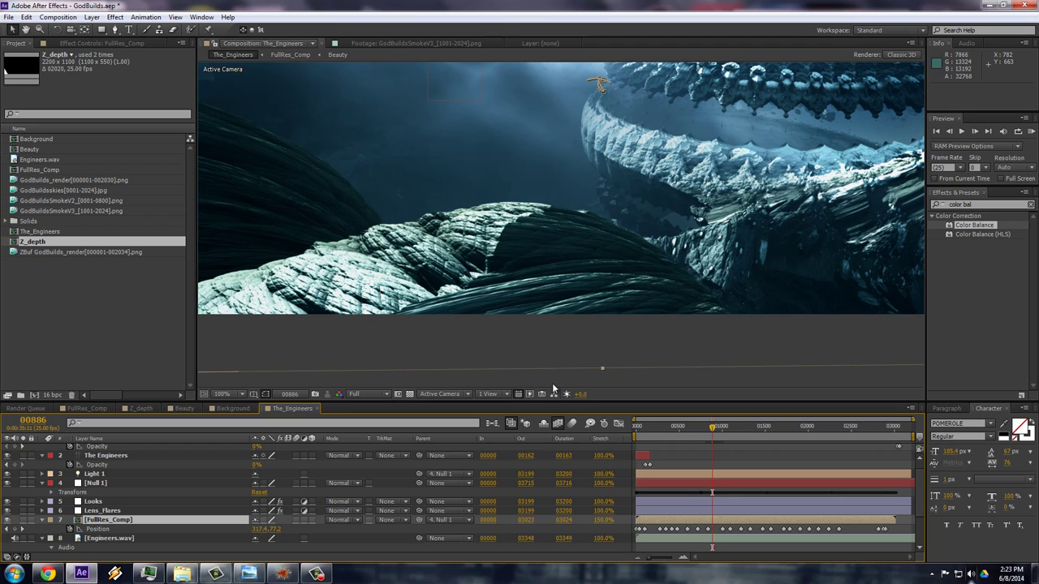
{"action": "left_click", "coordinate": [558, 425]}
{"action": "left_click", "coordinate": [559, 424]}
{"action": "left_click_drag", "start_coordinate": [556, 172], "coordinate": [605, 243]}
{"action": "scroll", "coordinate": [606, 243], "scroll_direction": "down", "scroll_amount": 4}
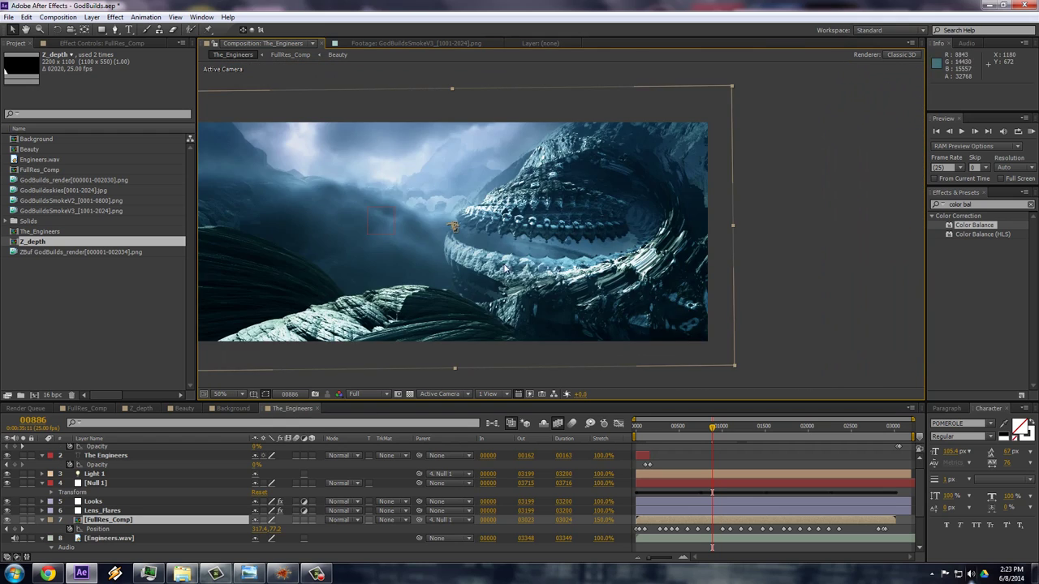
{"action": "scroll", "coordinate": [613, 251], "scroll_direction": "up", "scroll_amount": 2}
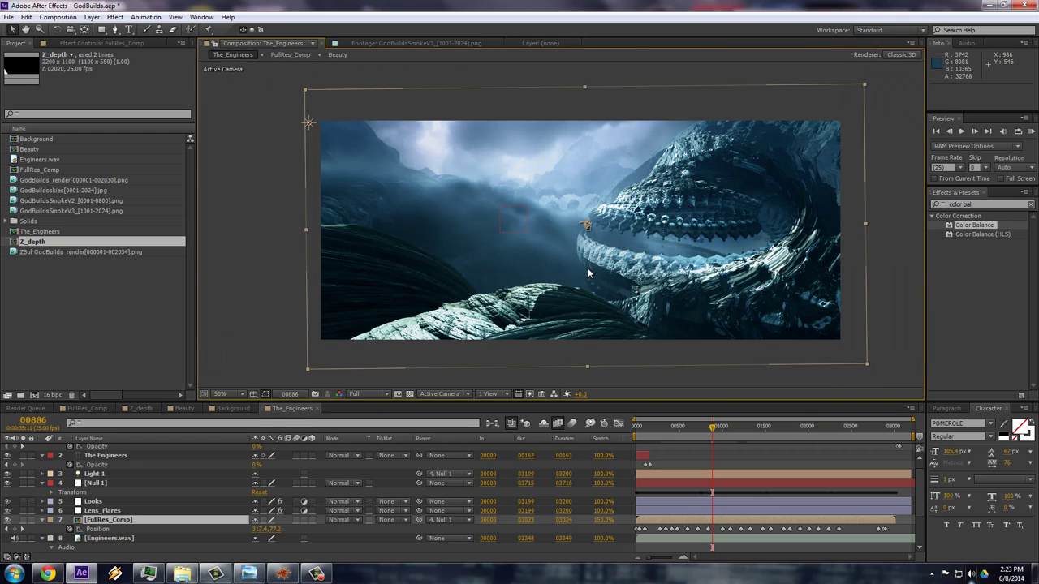